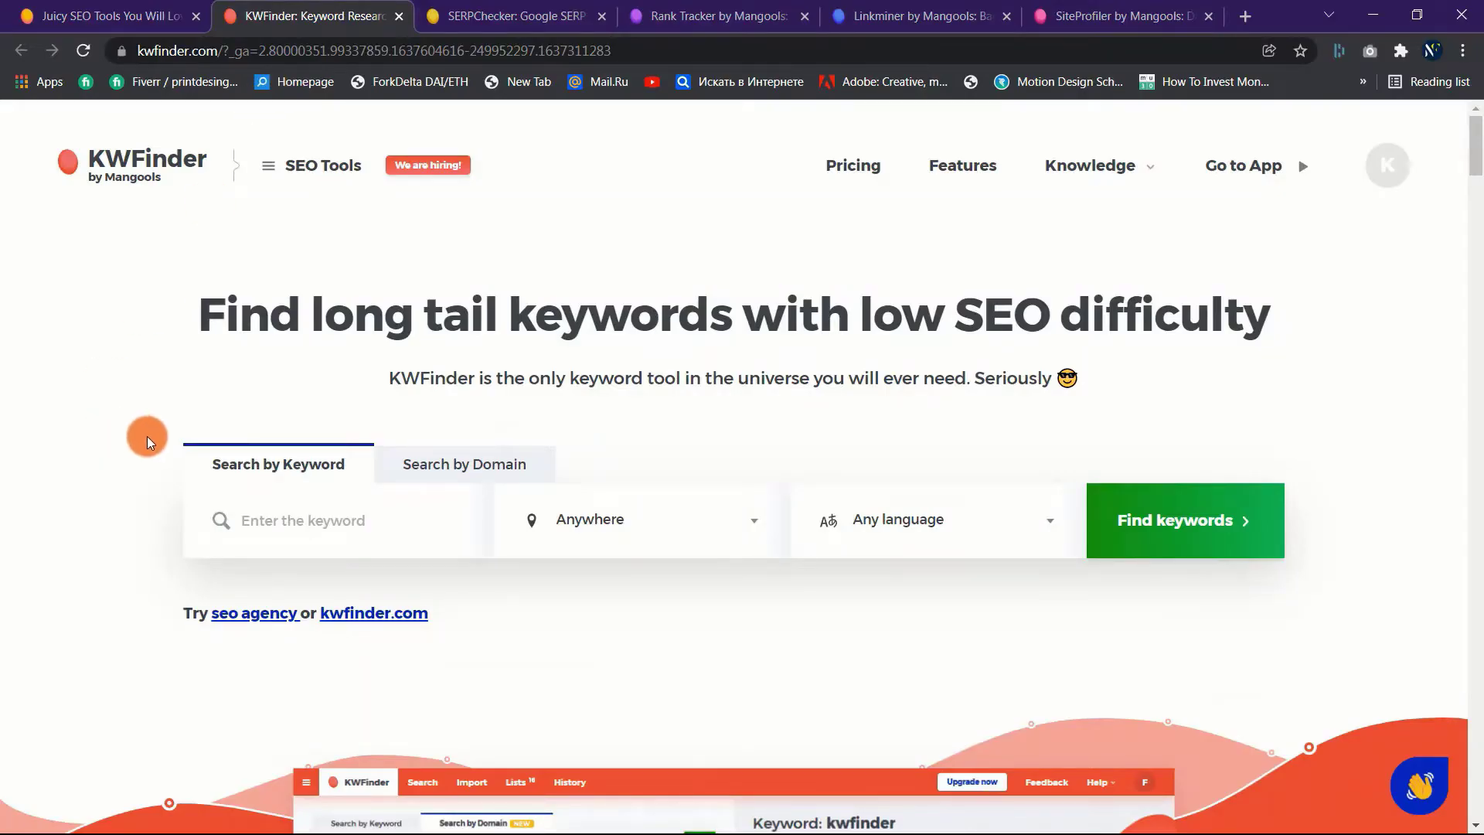
- Scroll the KWFinder homepage down to the 'Find keywords that you can easily rank for' section
scroll(147, 436, down, 4)
scroll(147, 436, down, 3)
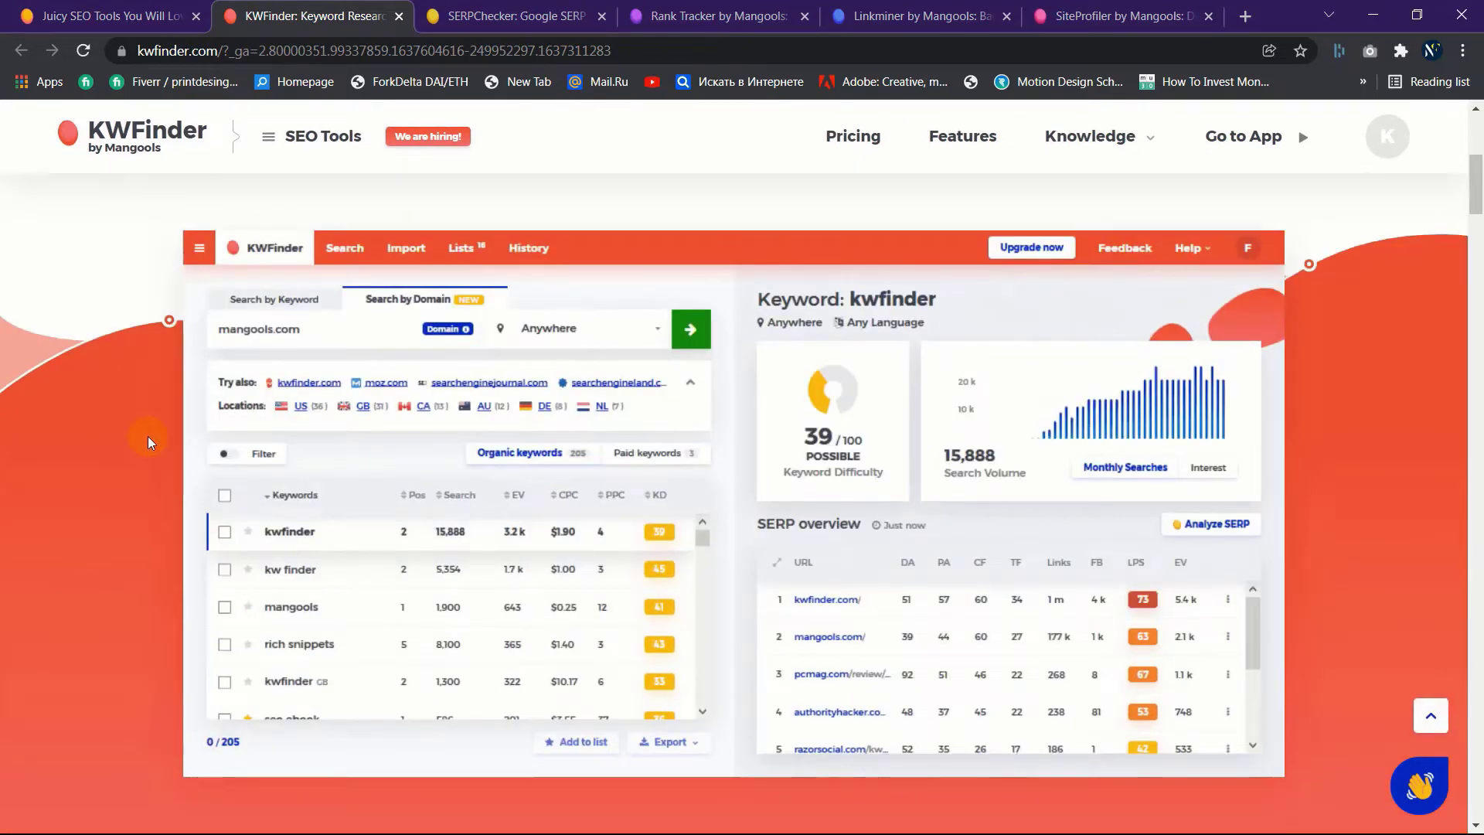
scroll(147, 436, down, 5)
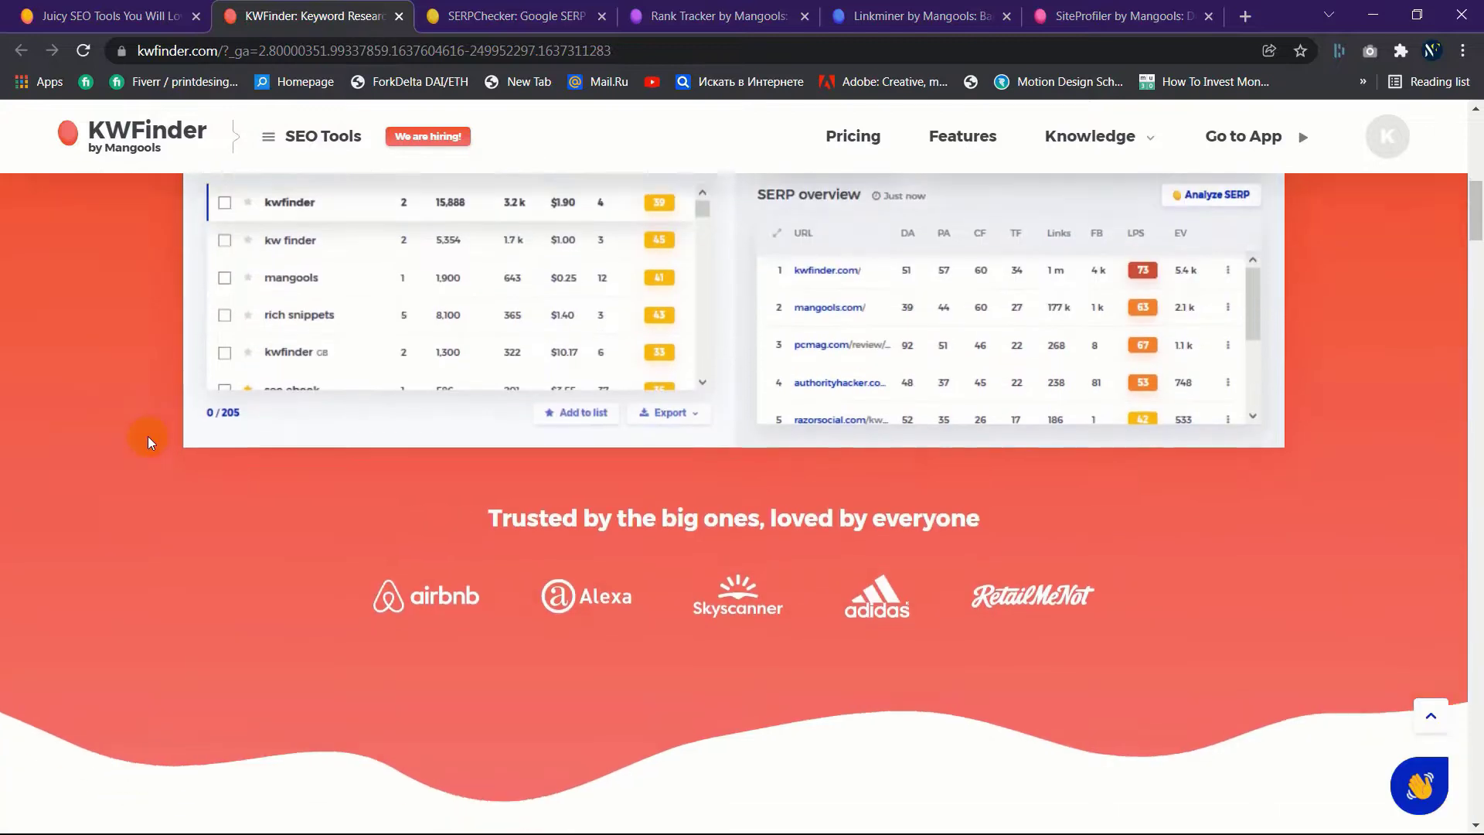
scroll(147, 436, down, 9)
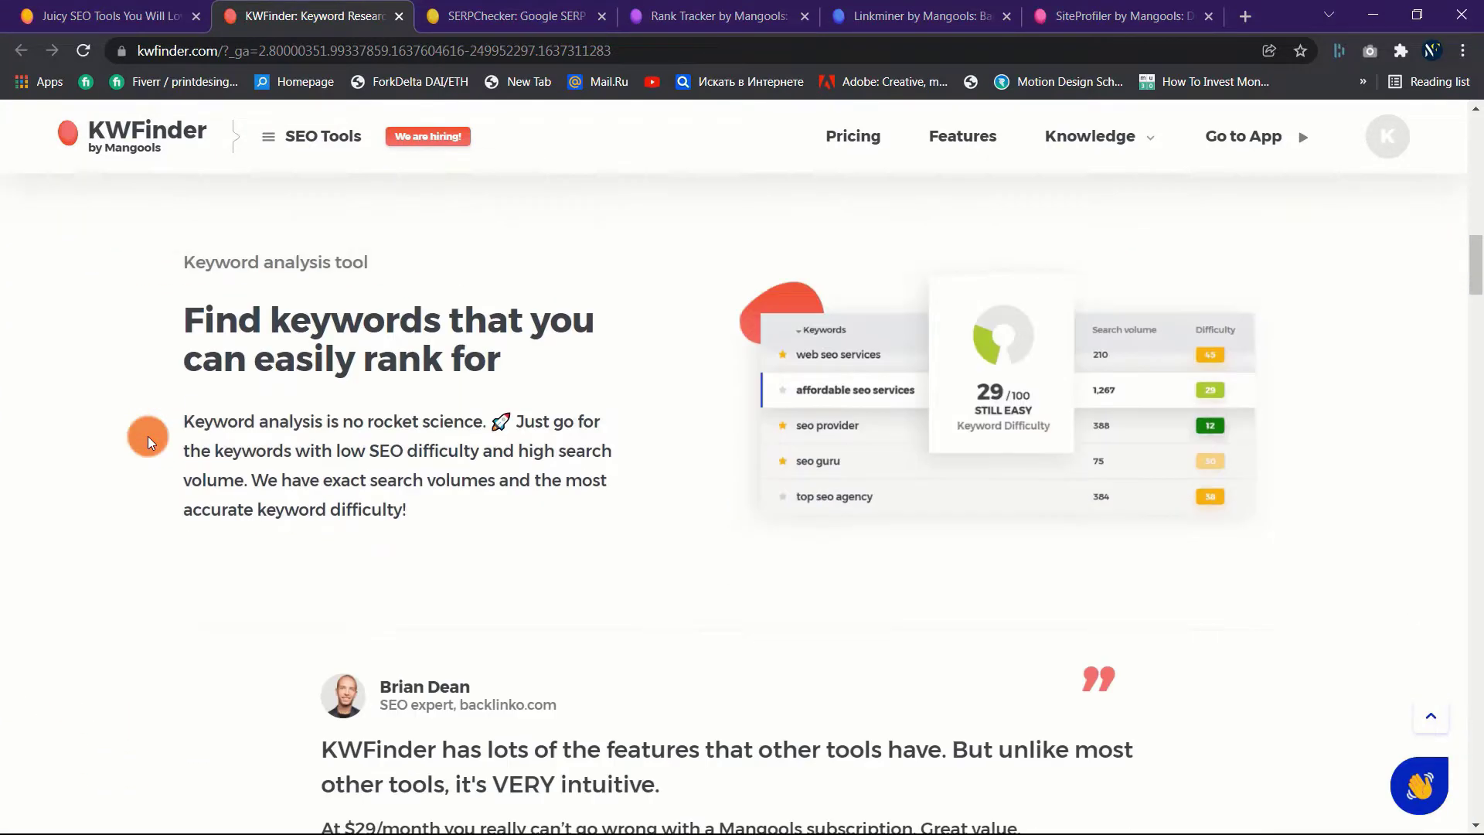
- Switch to the mangools.com tab, scroll through the 'Juicy SEO tools you will love' page, and return to the top
key(ctrl+shift+Tab)
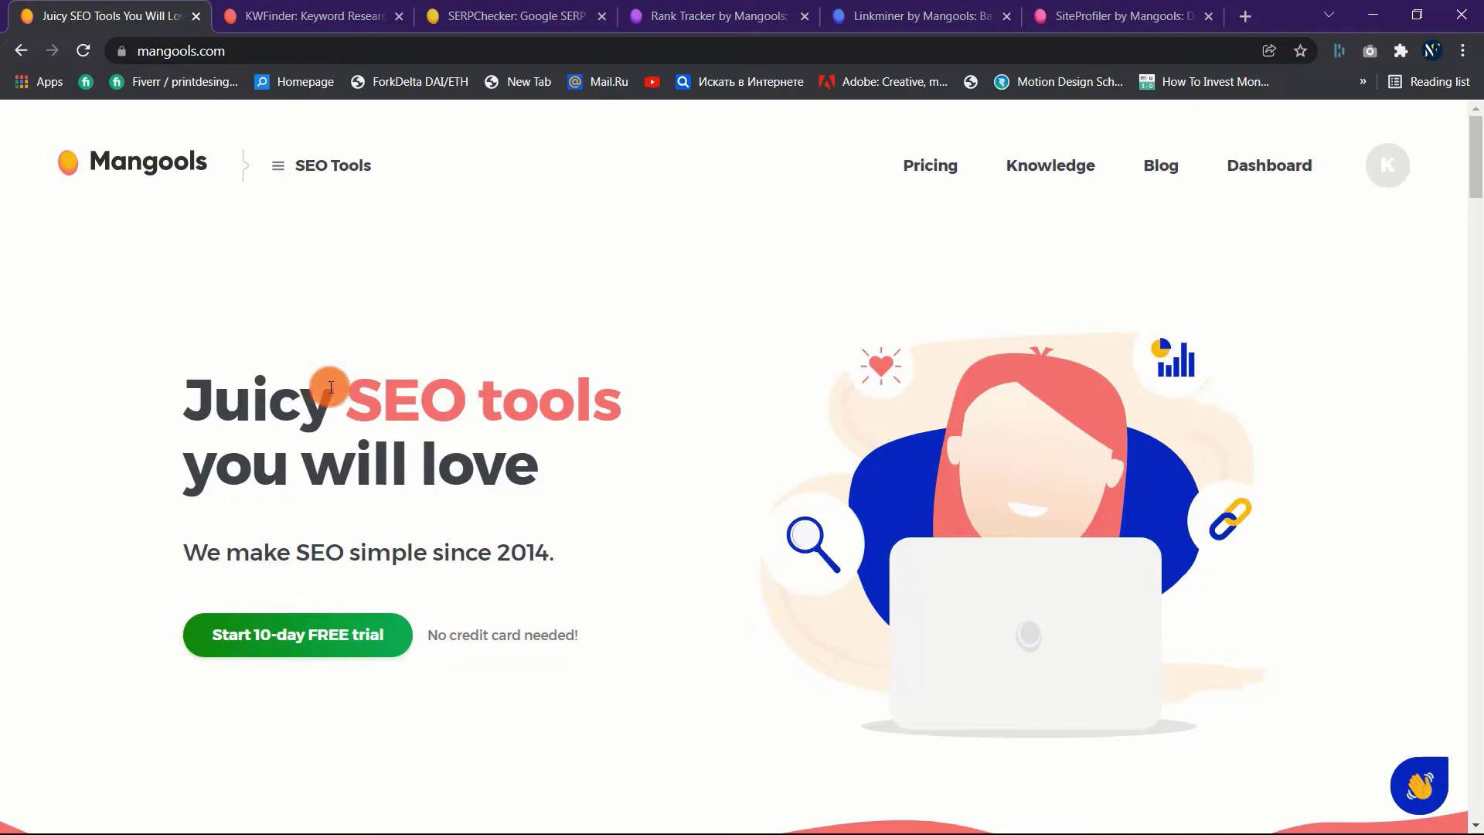
scroll(545, 415, down, 6)
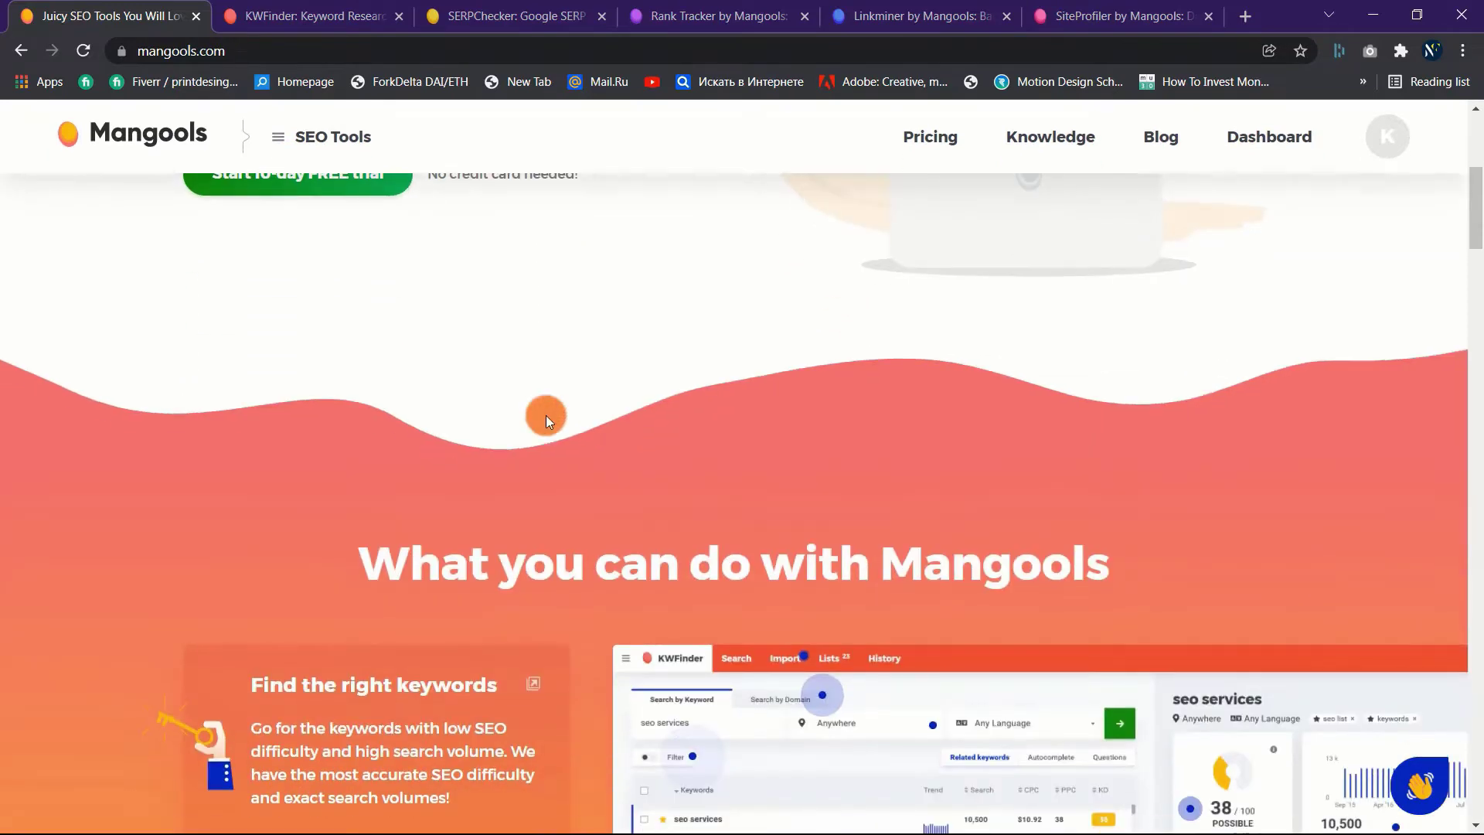
scroll(546, 415, up, 7)
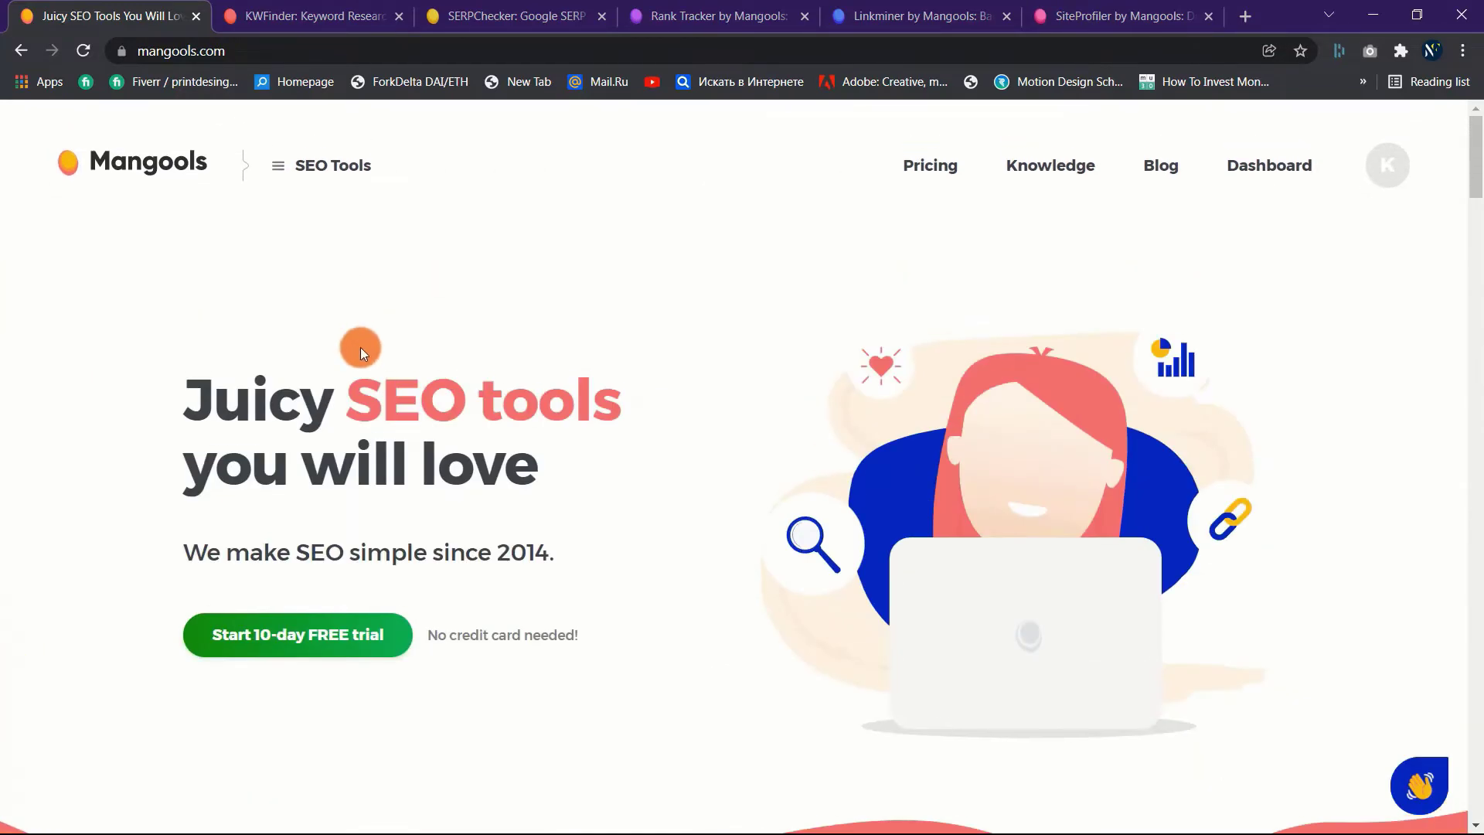
scroll(359, 347, down, 3)
scroll(360, 350, down, 10)
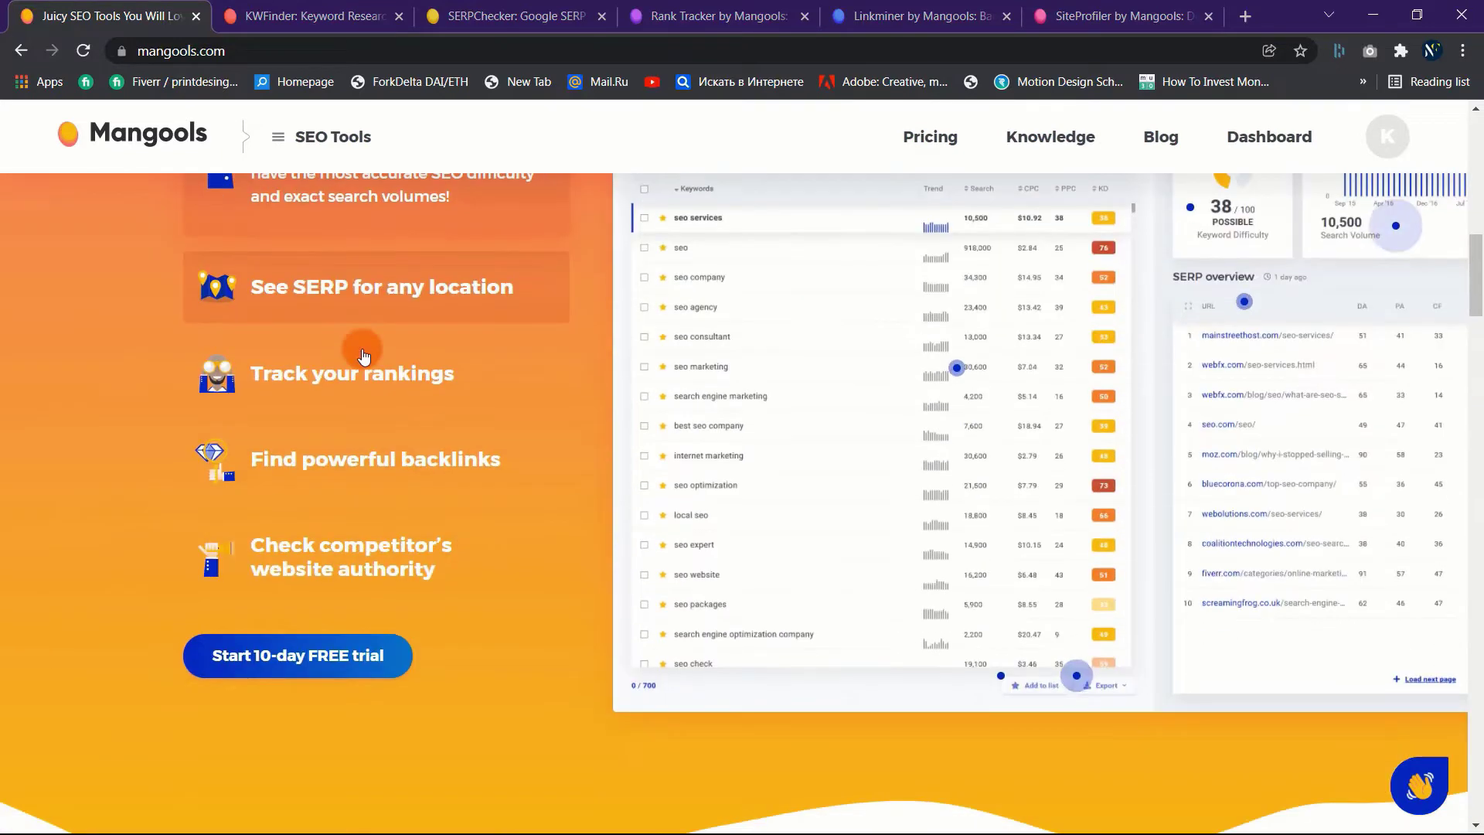
scroll(364, 355, up, 6)
scroll(364, 352, up, 7)
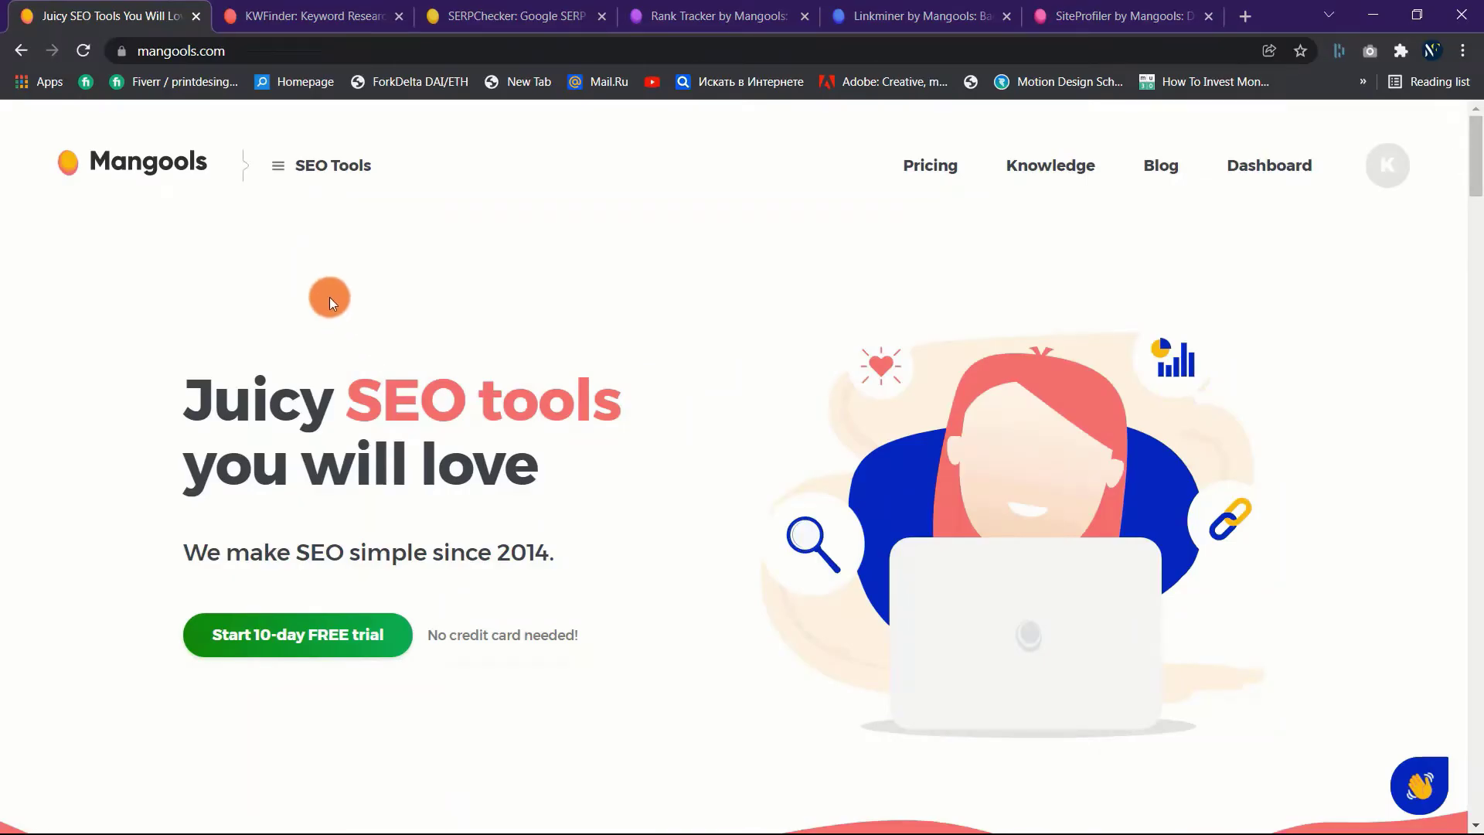
click(298, 21)
click(473, 19)
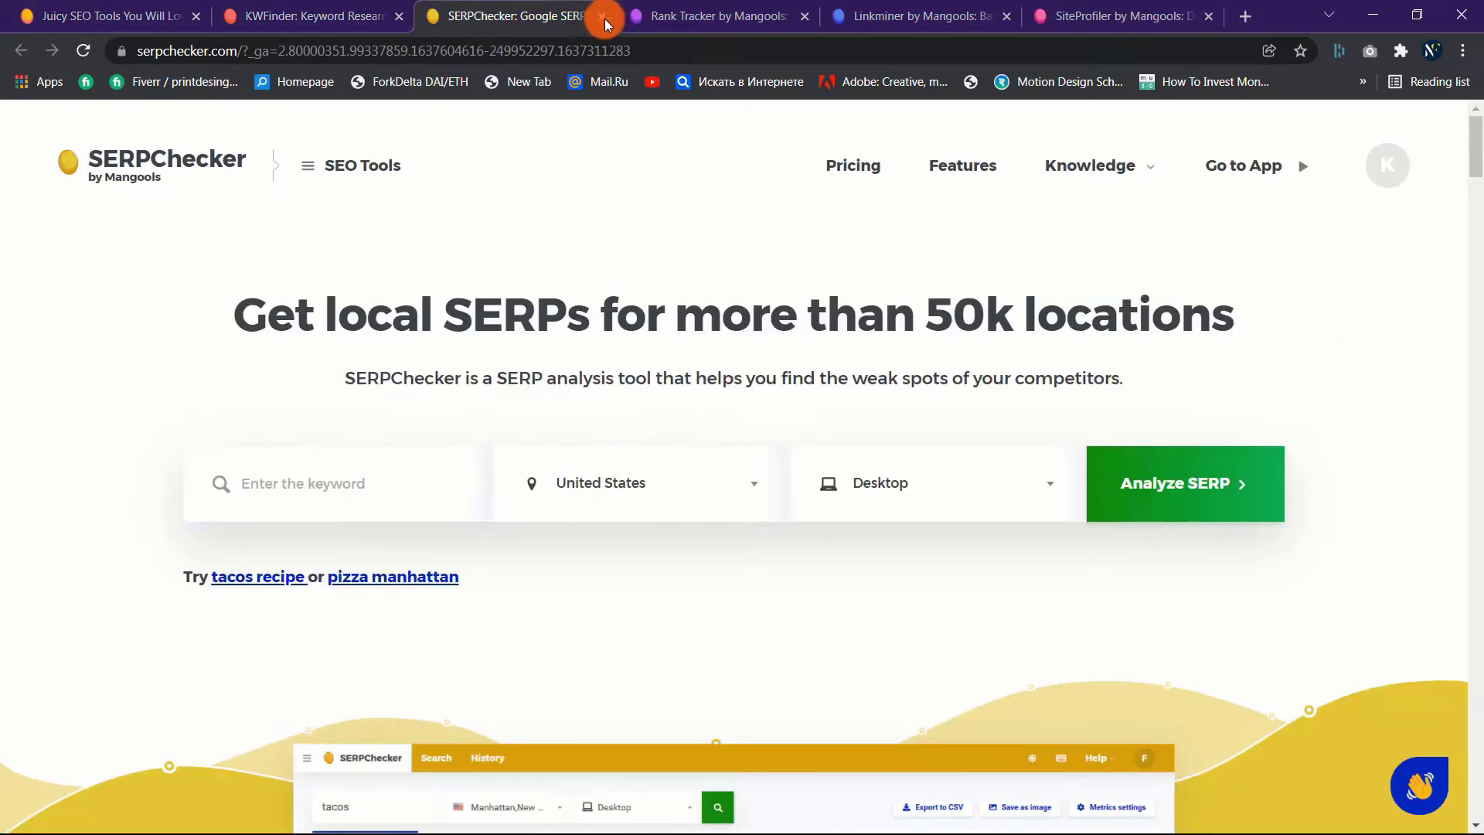
click(690, 15)
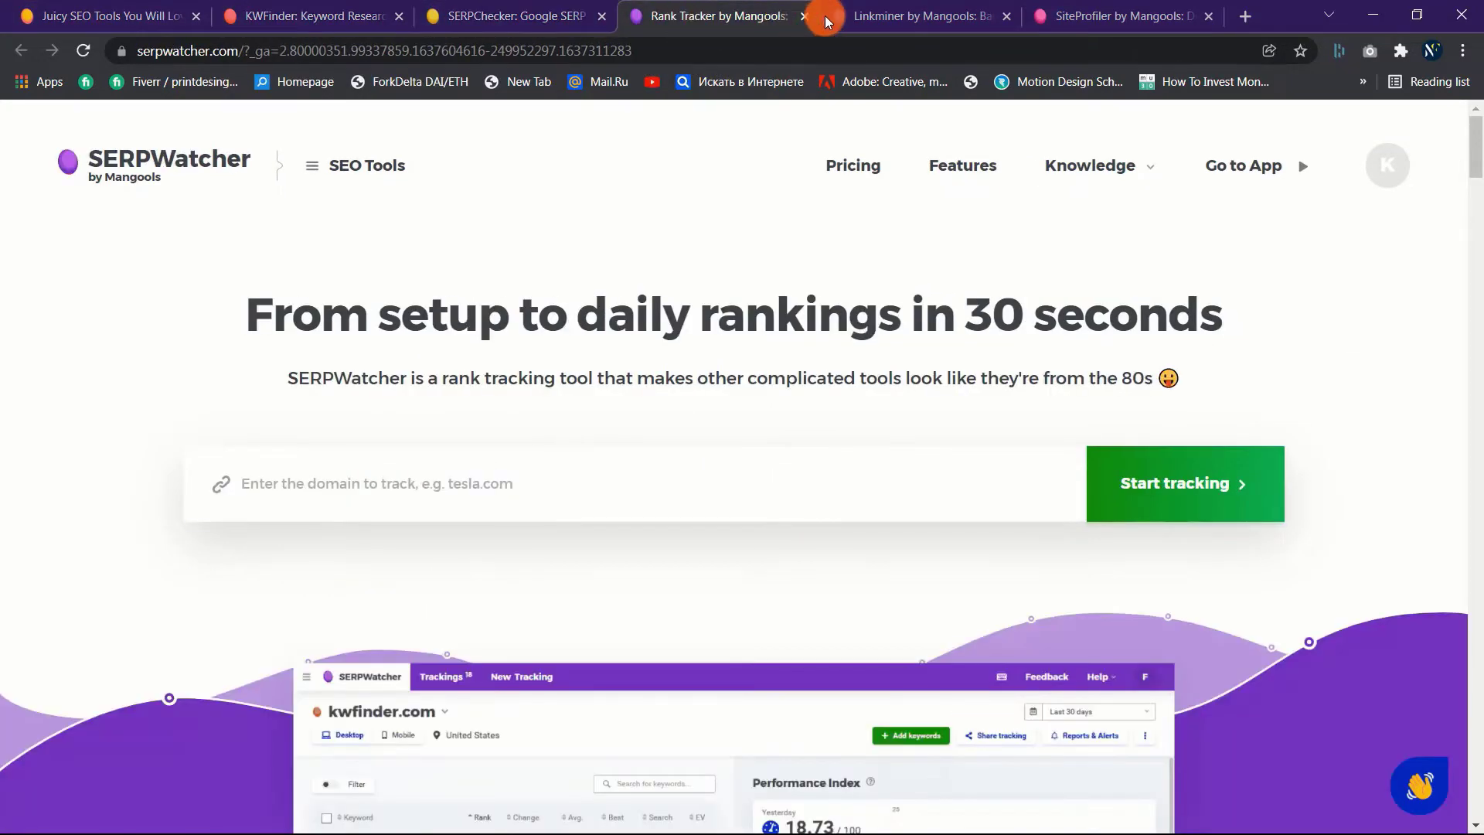
click(889, 17)
click(1114, 23)
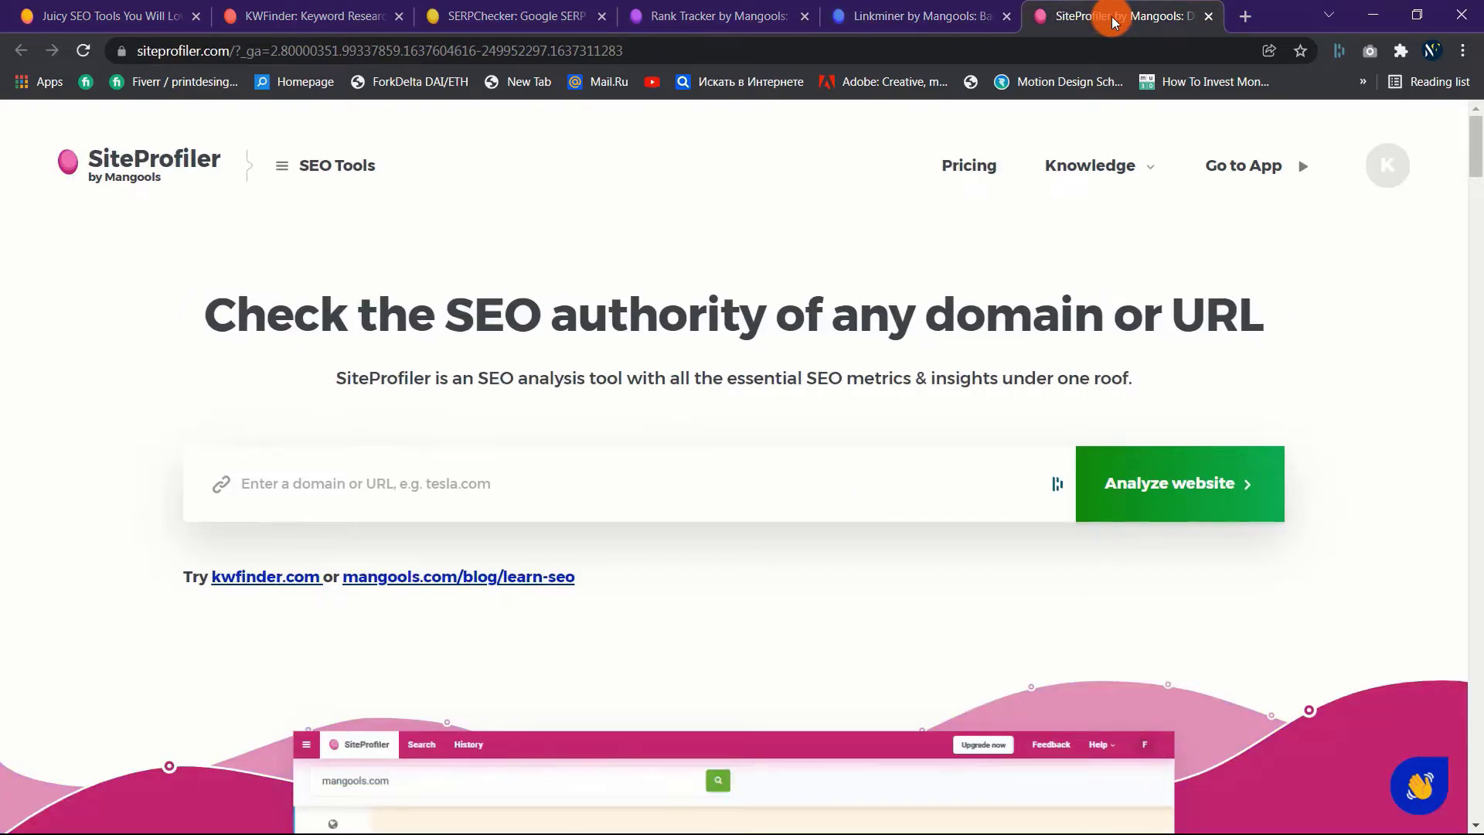
click(115, 15)
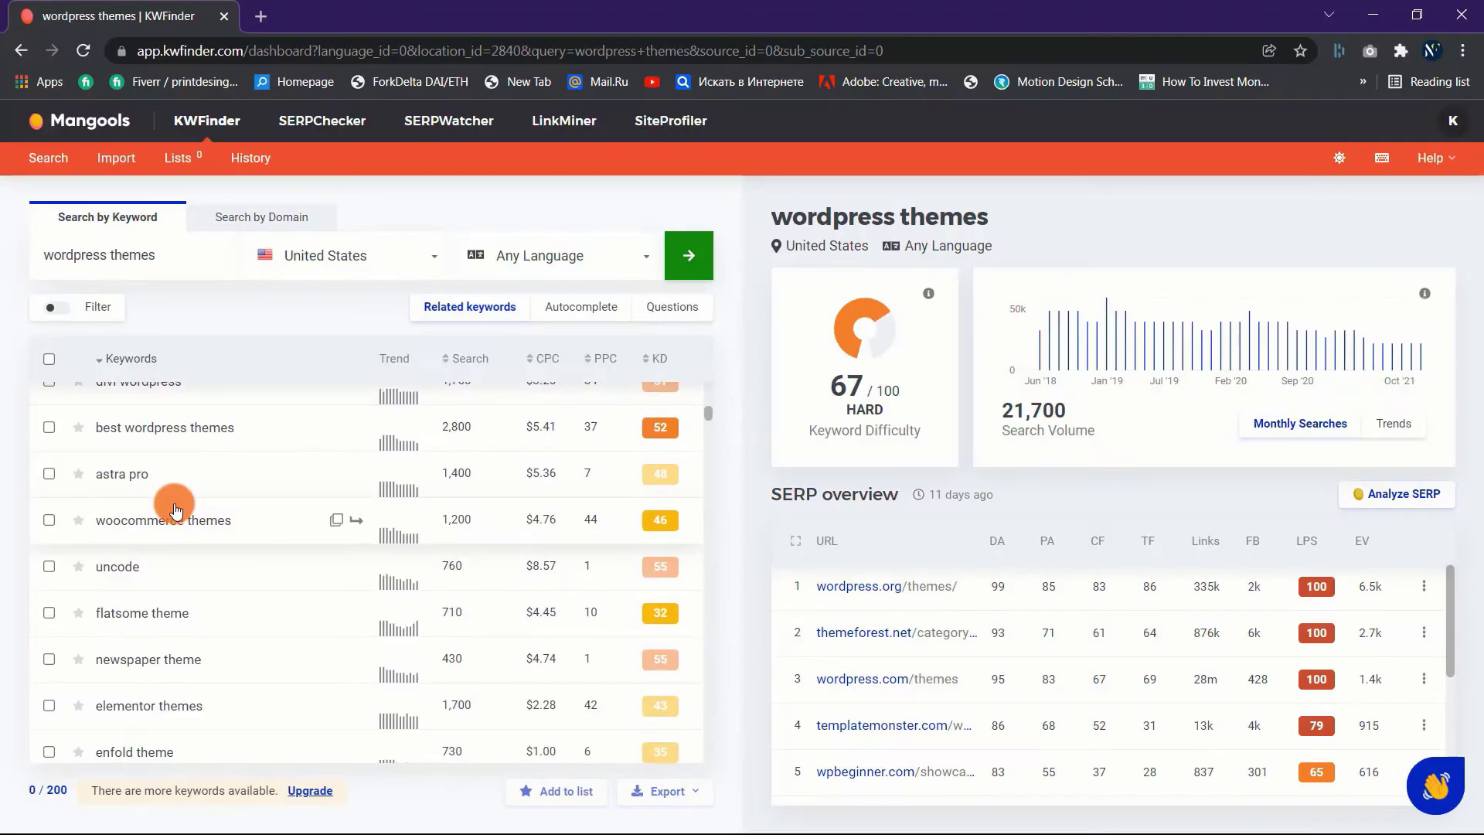
- Scroll up while KWFinder loads on the 'Preparing your drink...' screen
scroll(176, 510, up, 4)
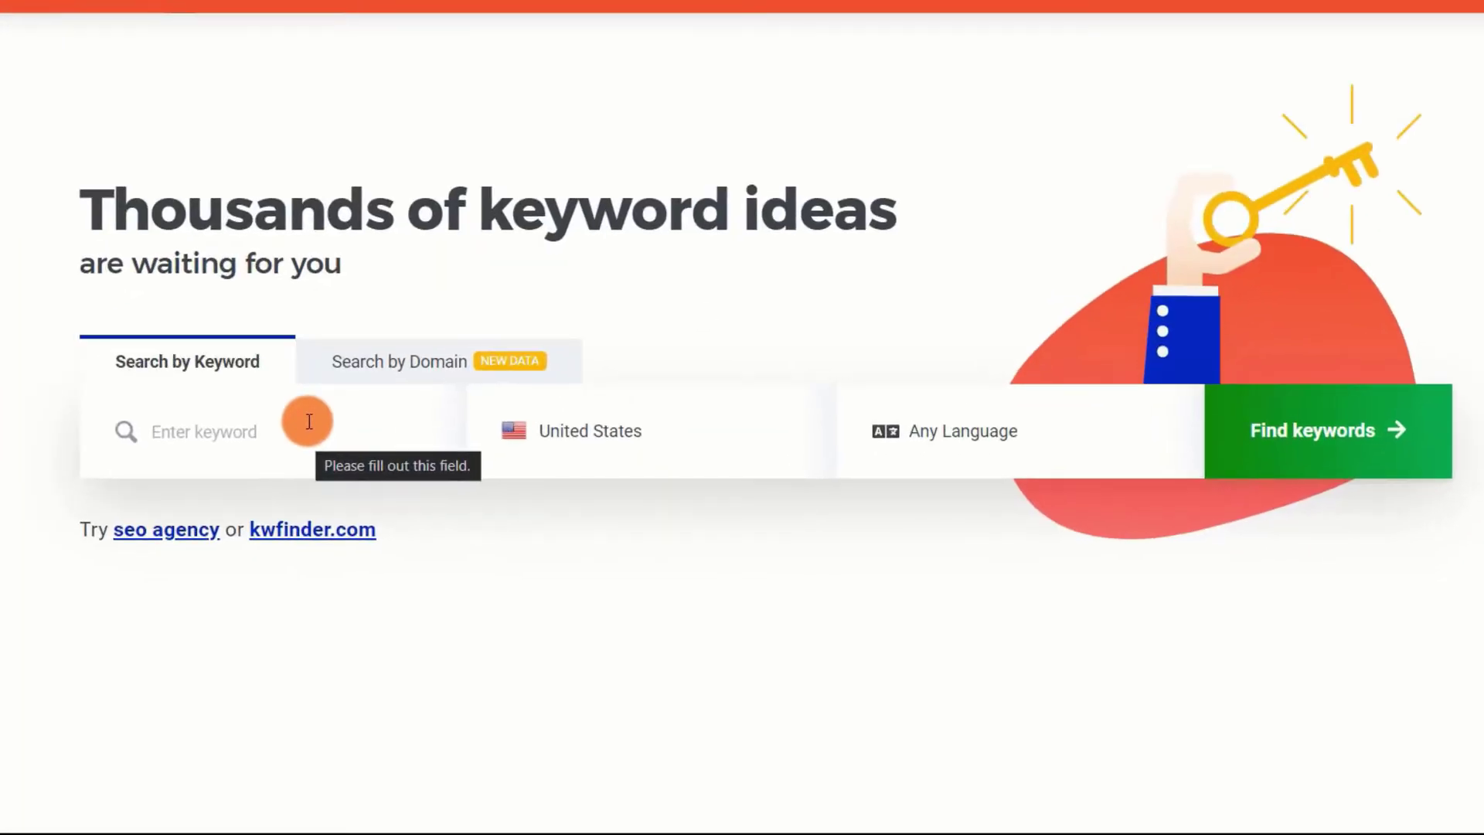
- Search KWFinder for 'wordpress themes' with the location kept at United States
click(309, 422)
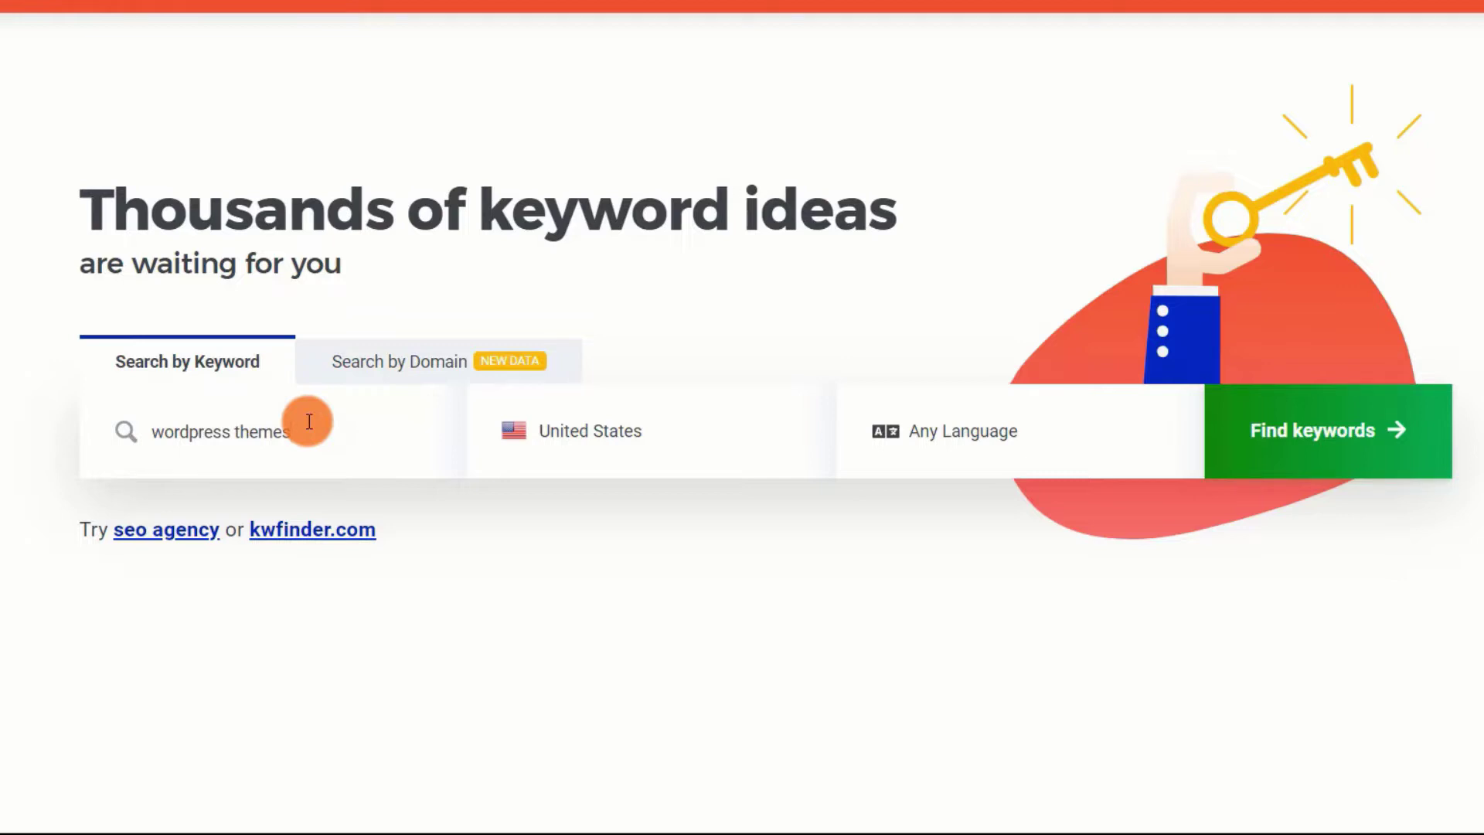
click(623, 432)
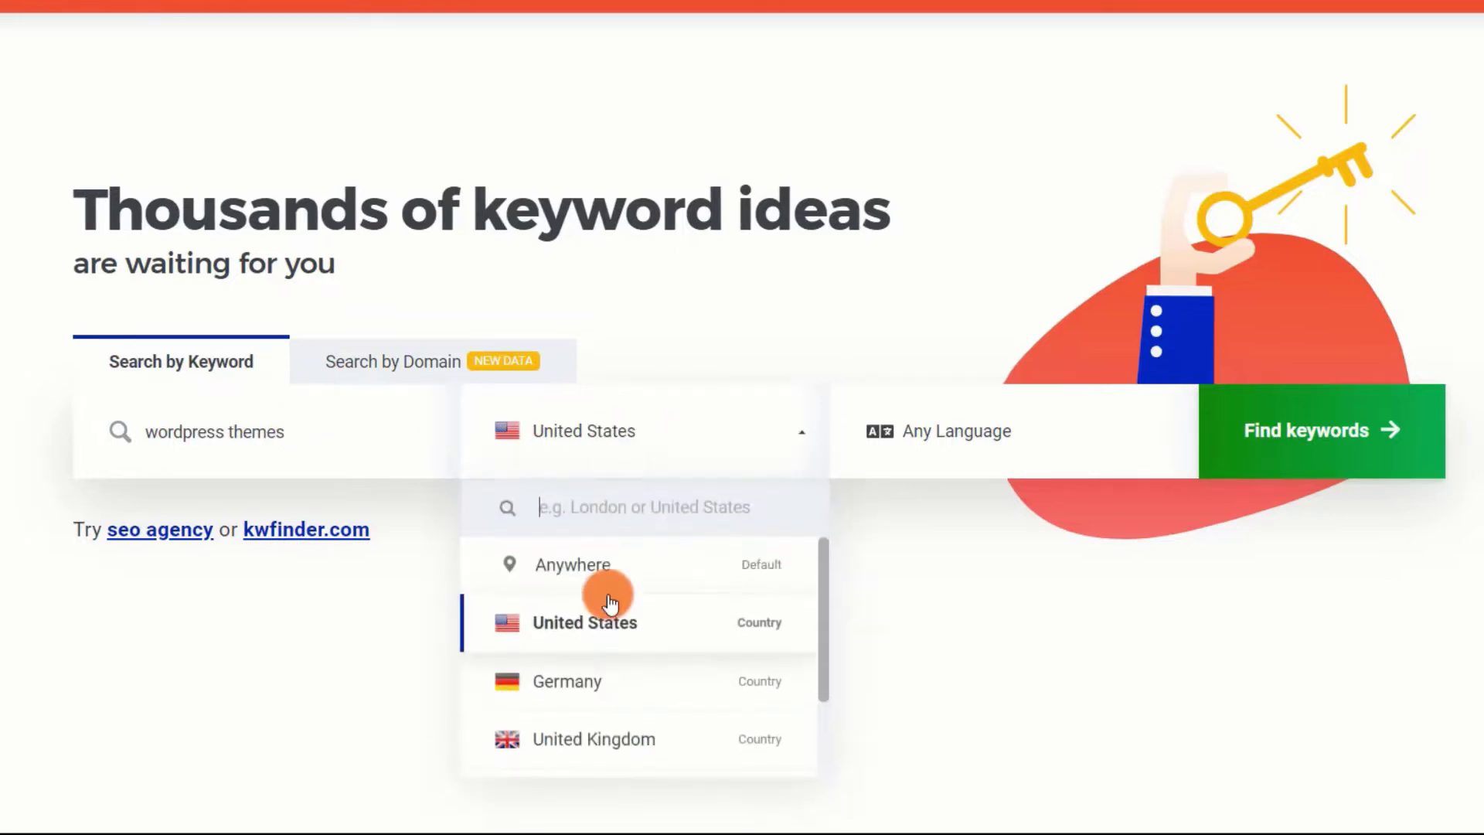
scroll(615, 669, down, 2)
scroll(615, 672, up, 2)
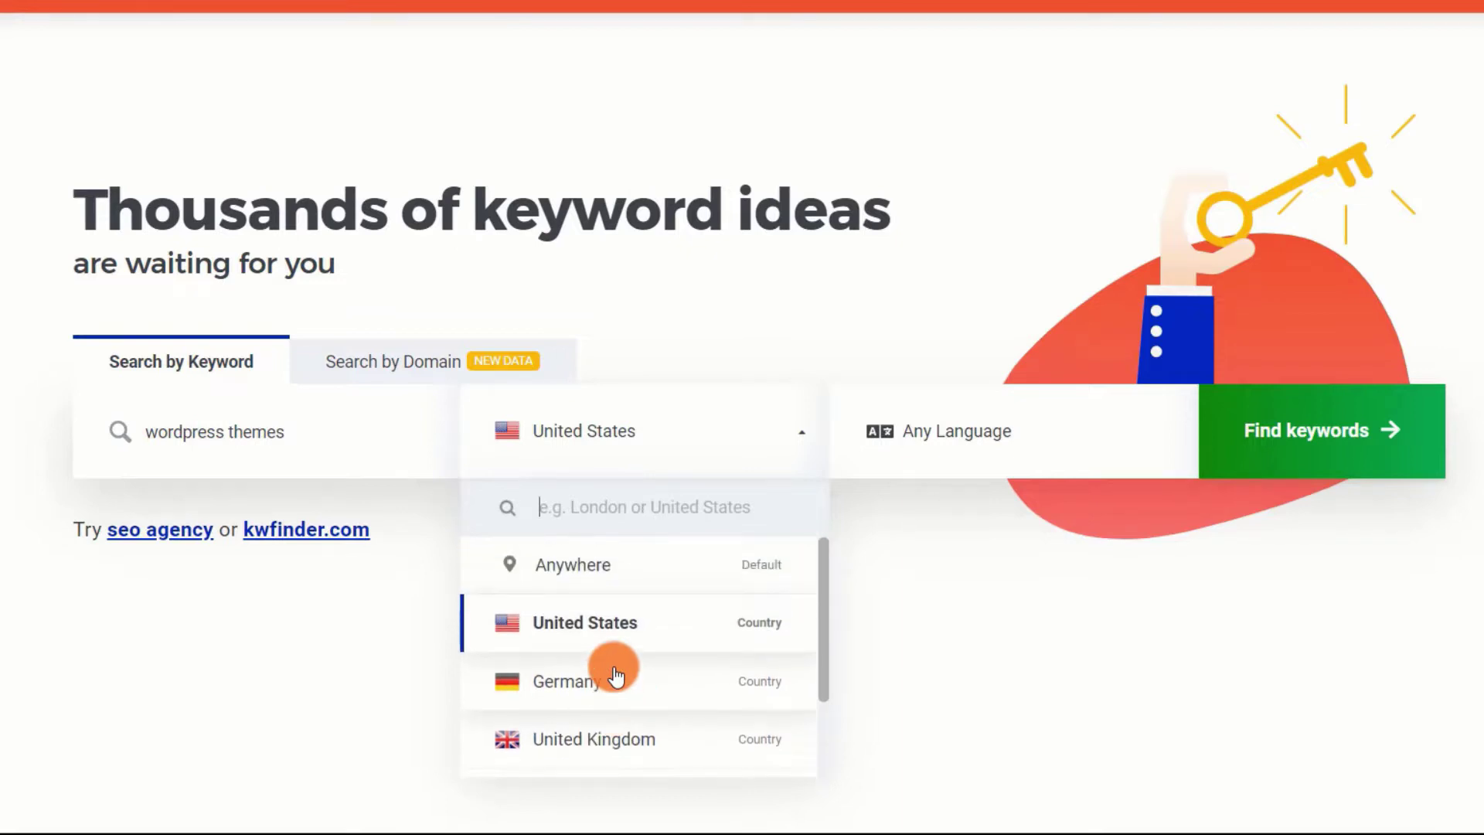
click(610, 619)
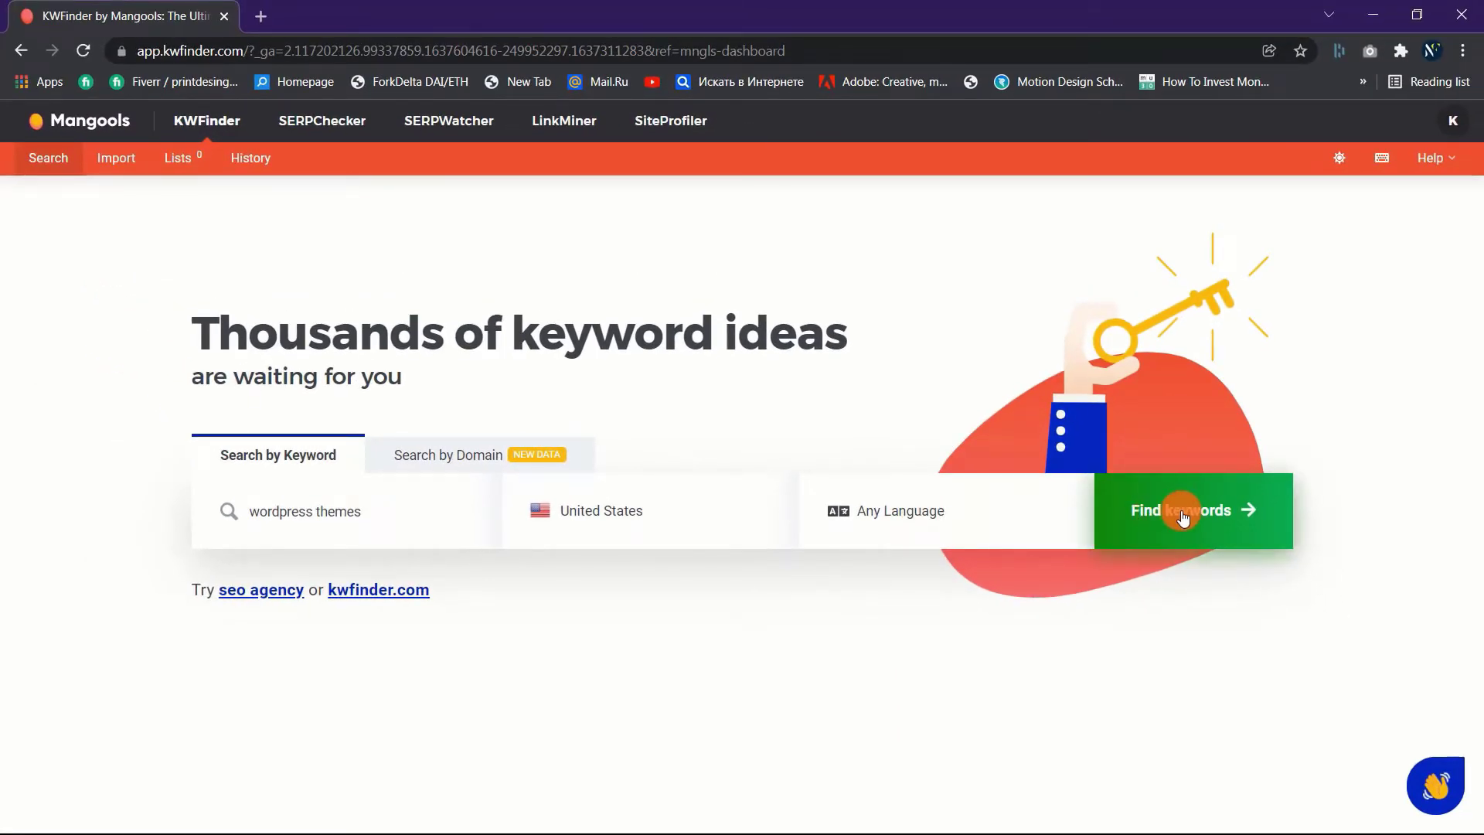
click(1182, 514)
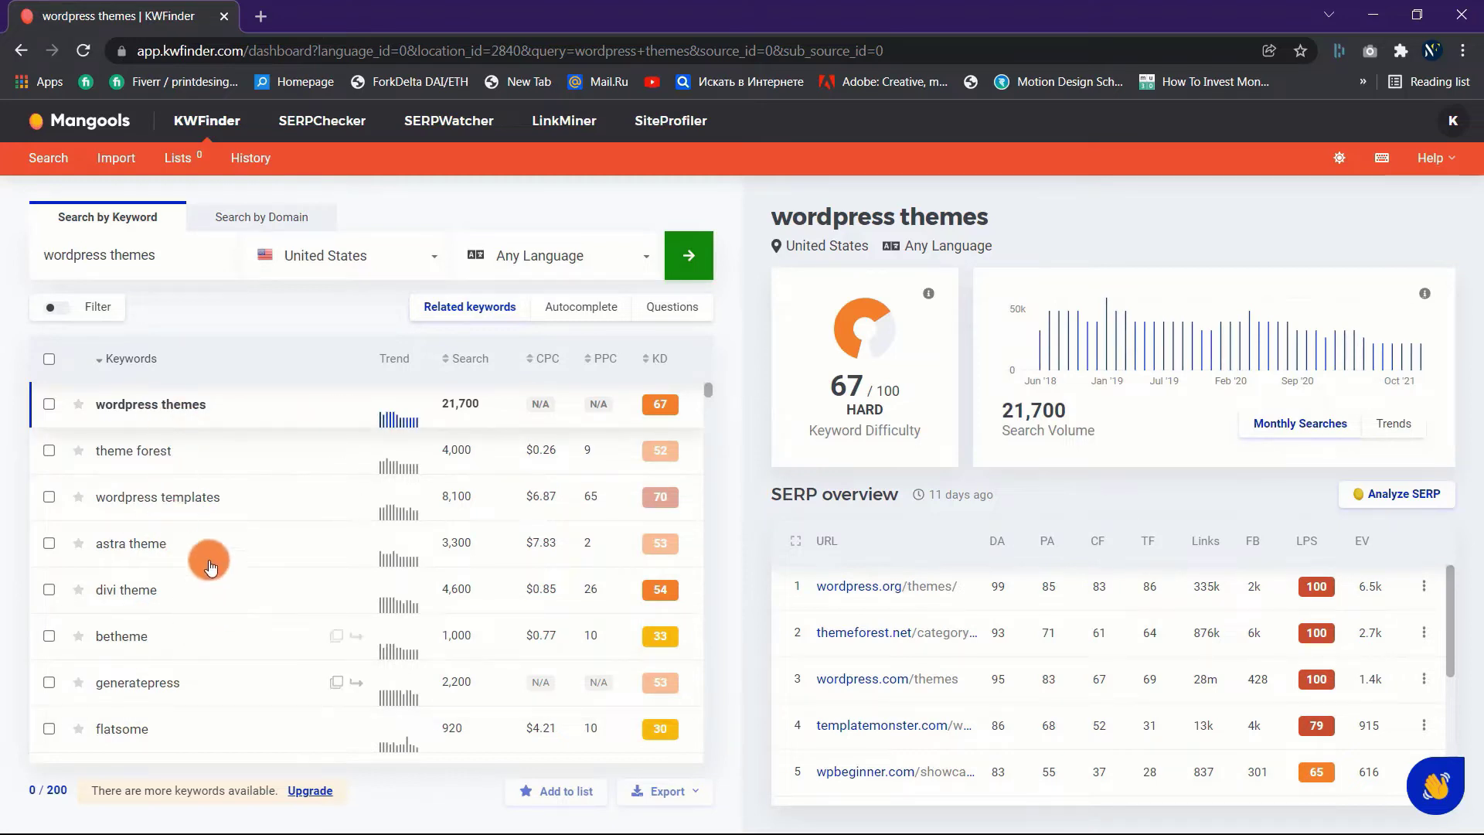
scroll(213, 541, down, 1)
scroll(215, 534, down, 10)
scroll(215, 534, up, 11)
scroll(213, 526, down, 2)
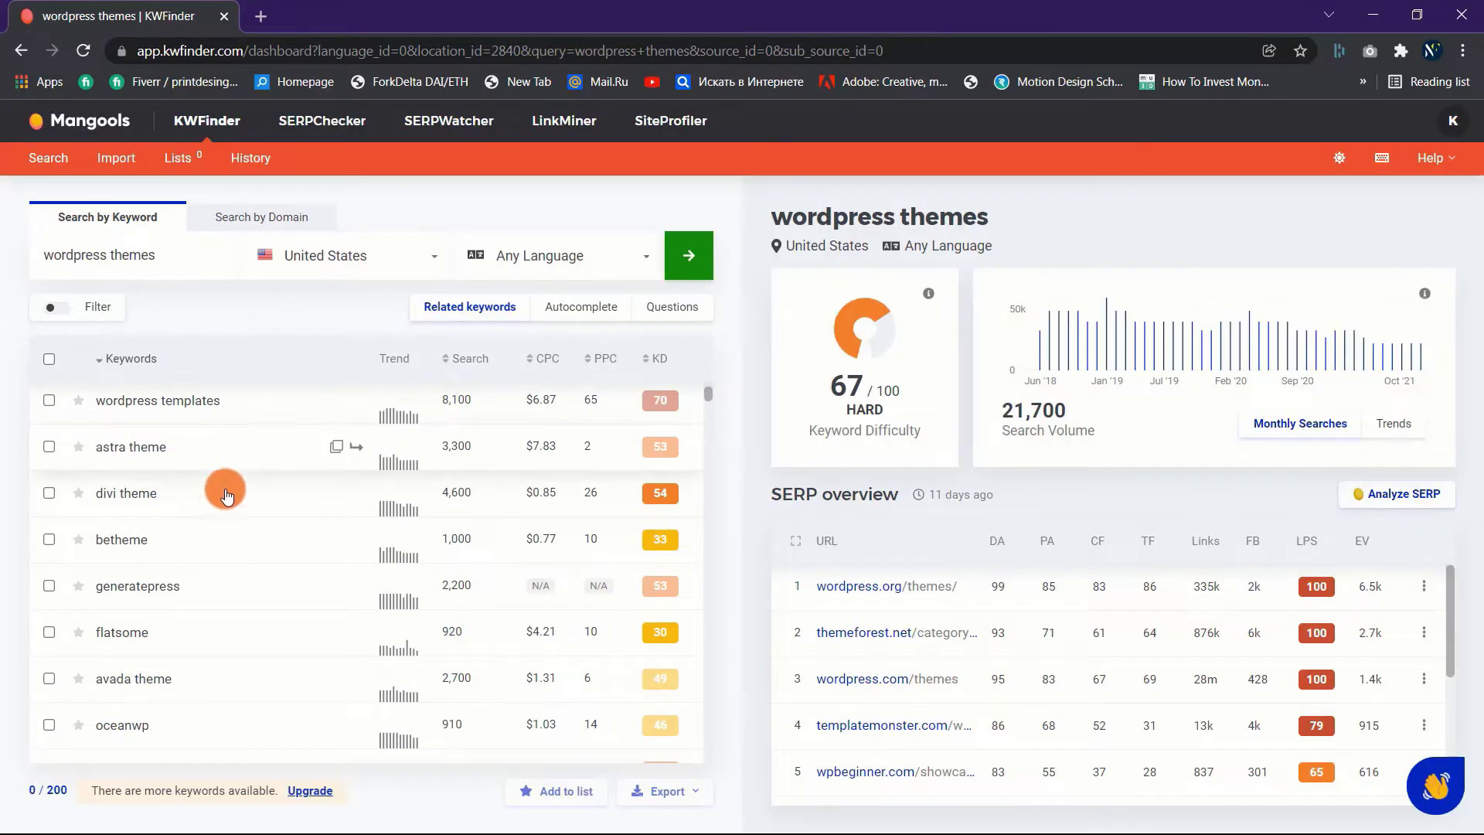
scroll(223, 503, down, 2)
scroll(223, 493, down, 2)
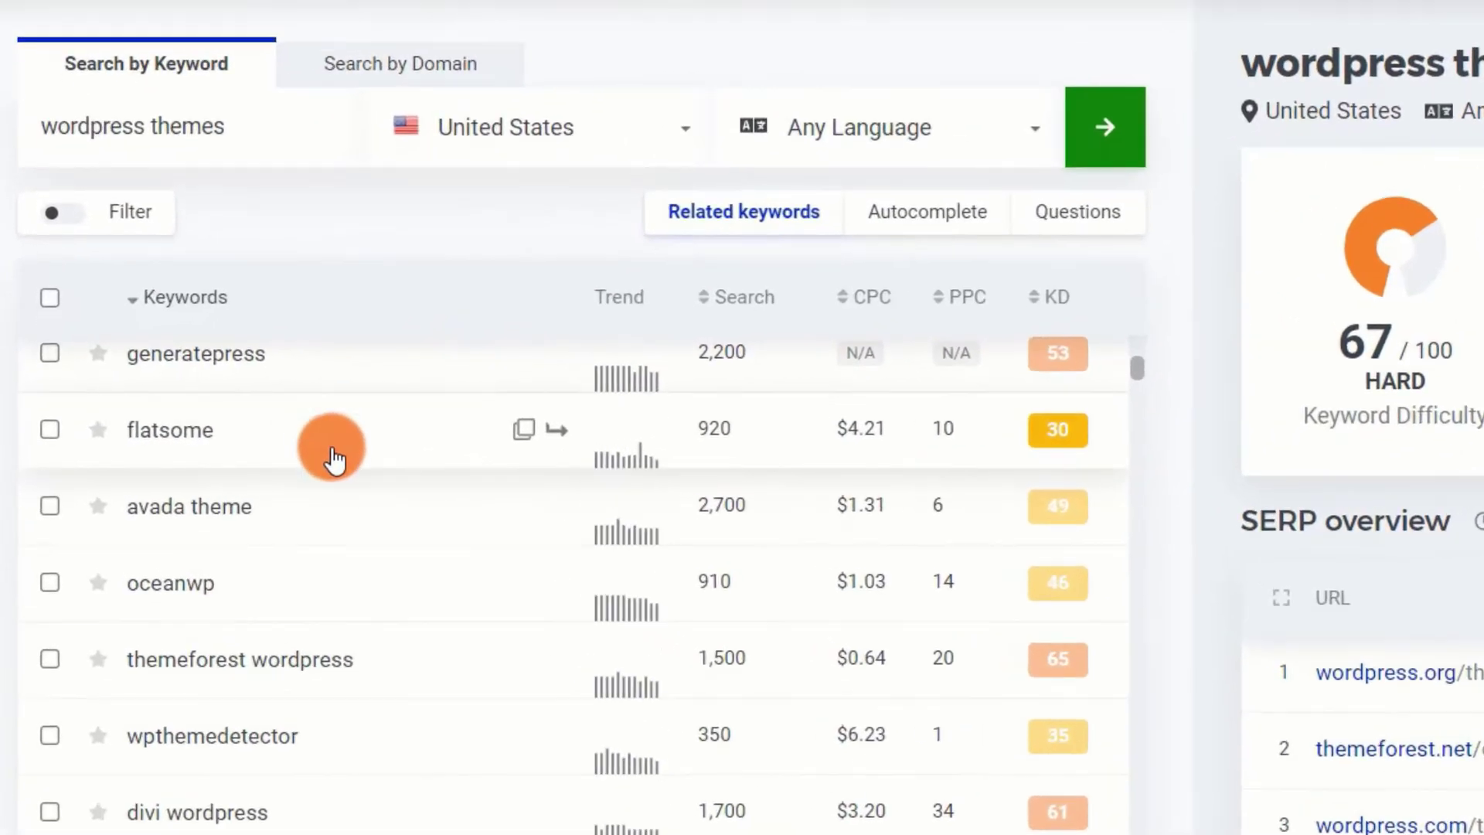
scroll(221, 456, up, 2)
scroll(332, 453, down, 7)
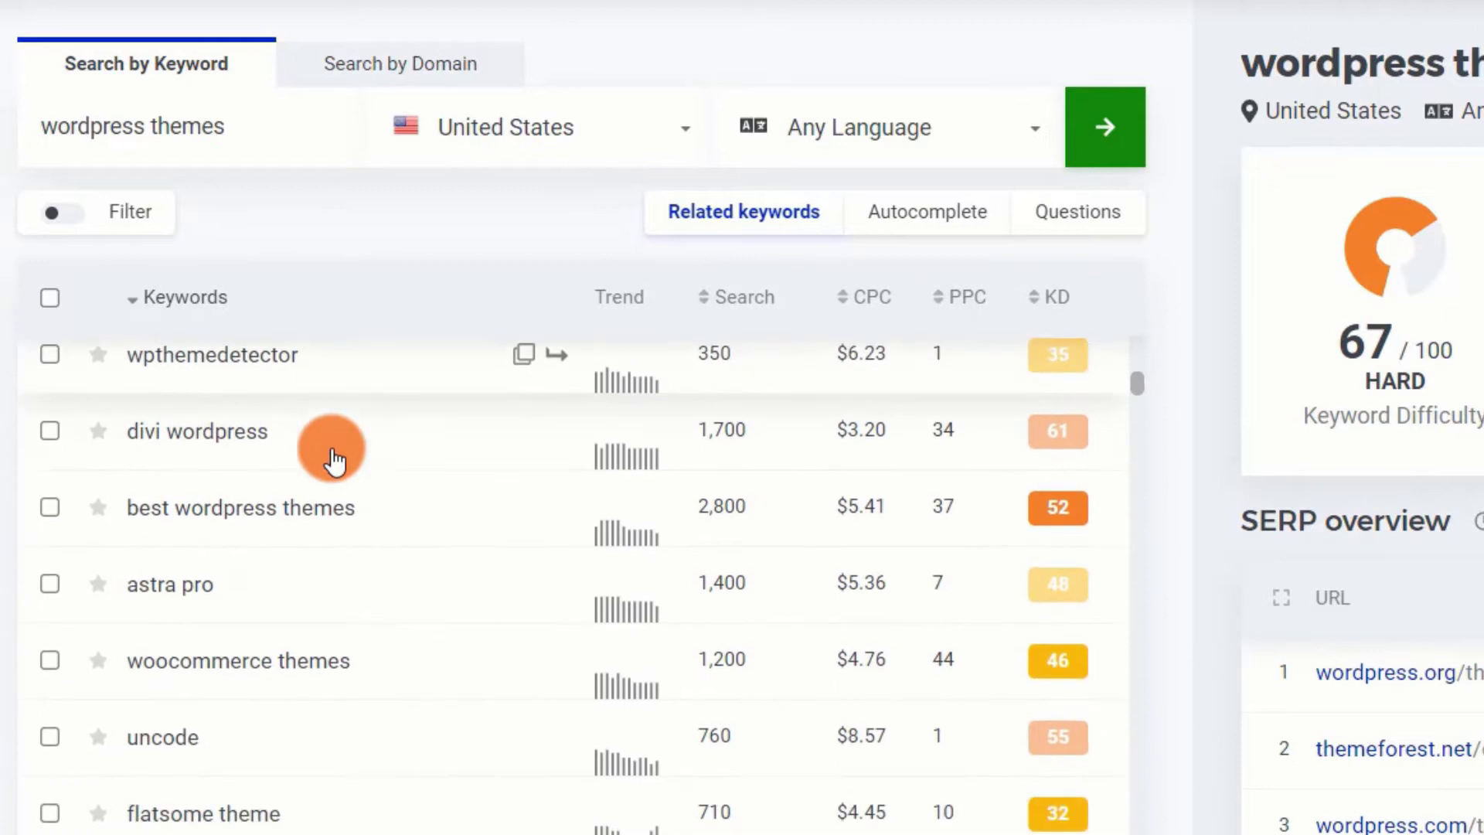
scroll(258, 549, down, 2)
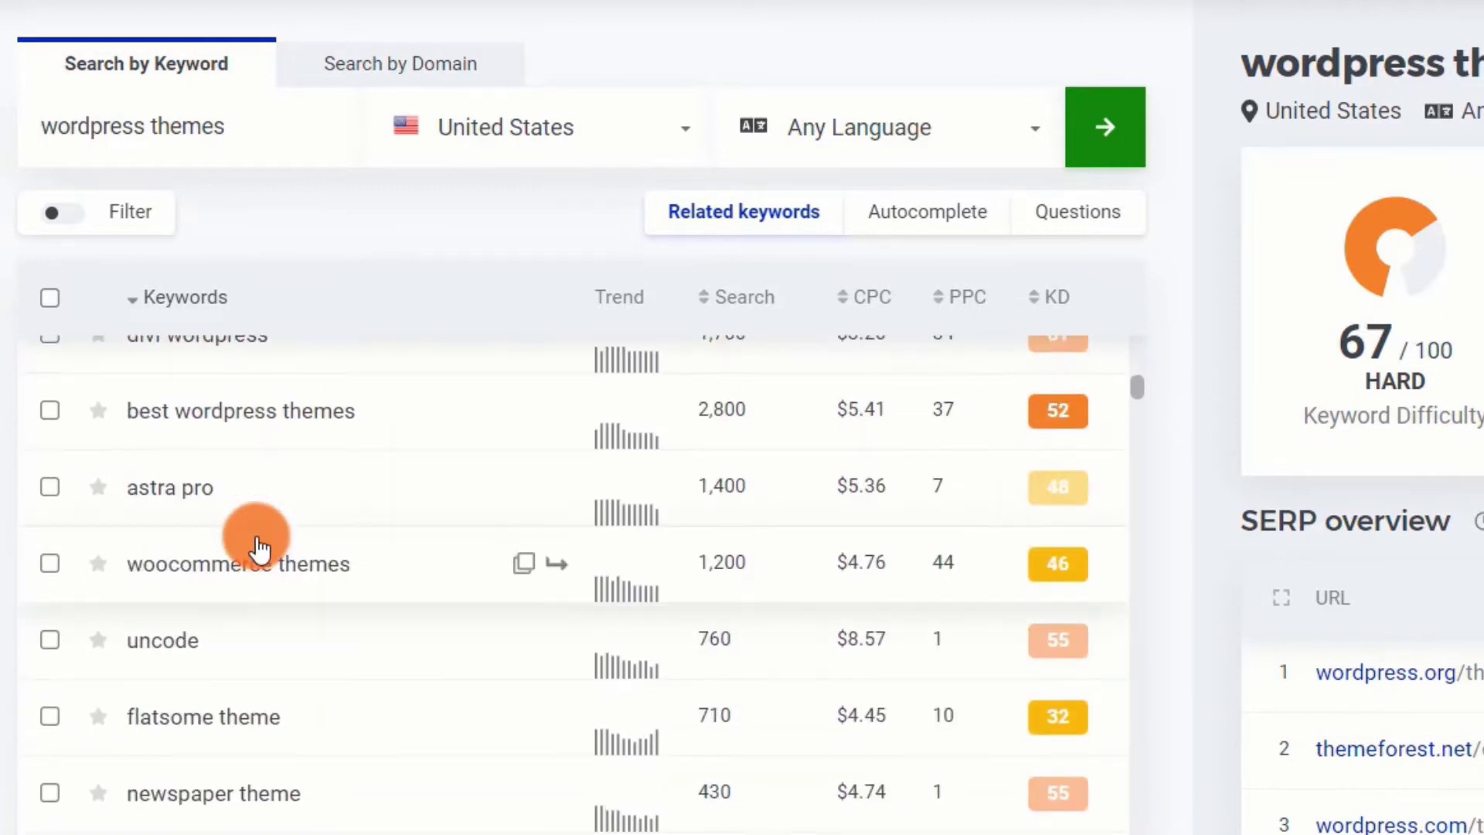
scroll(259, 549, up, 7)
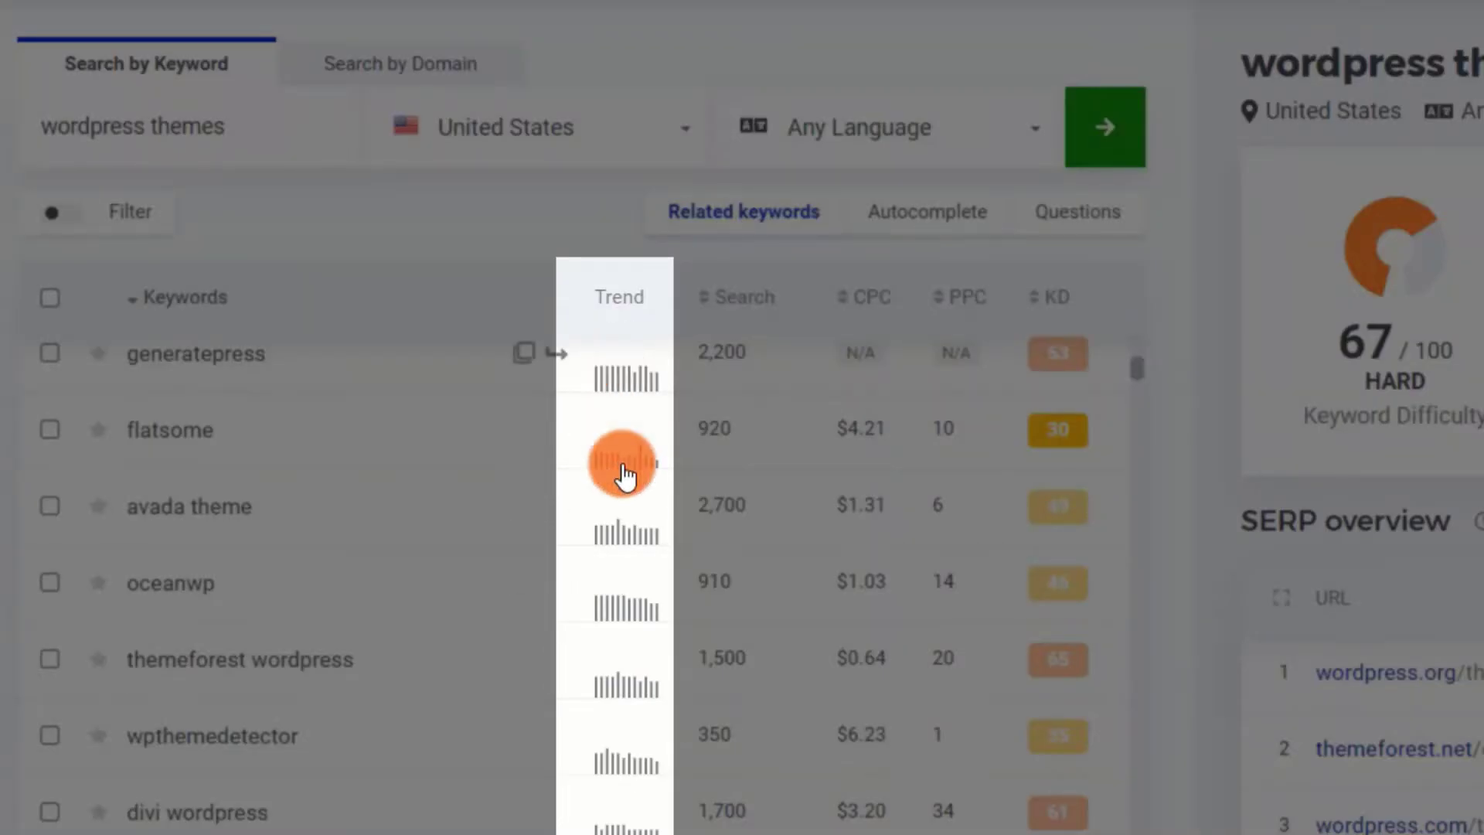
scroll(622, 599, down, 5)
scroll(624, 607, down, 4)
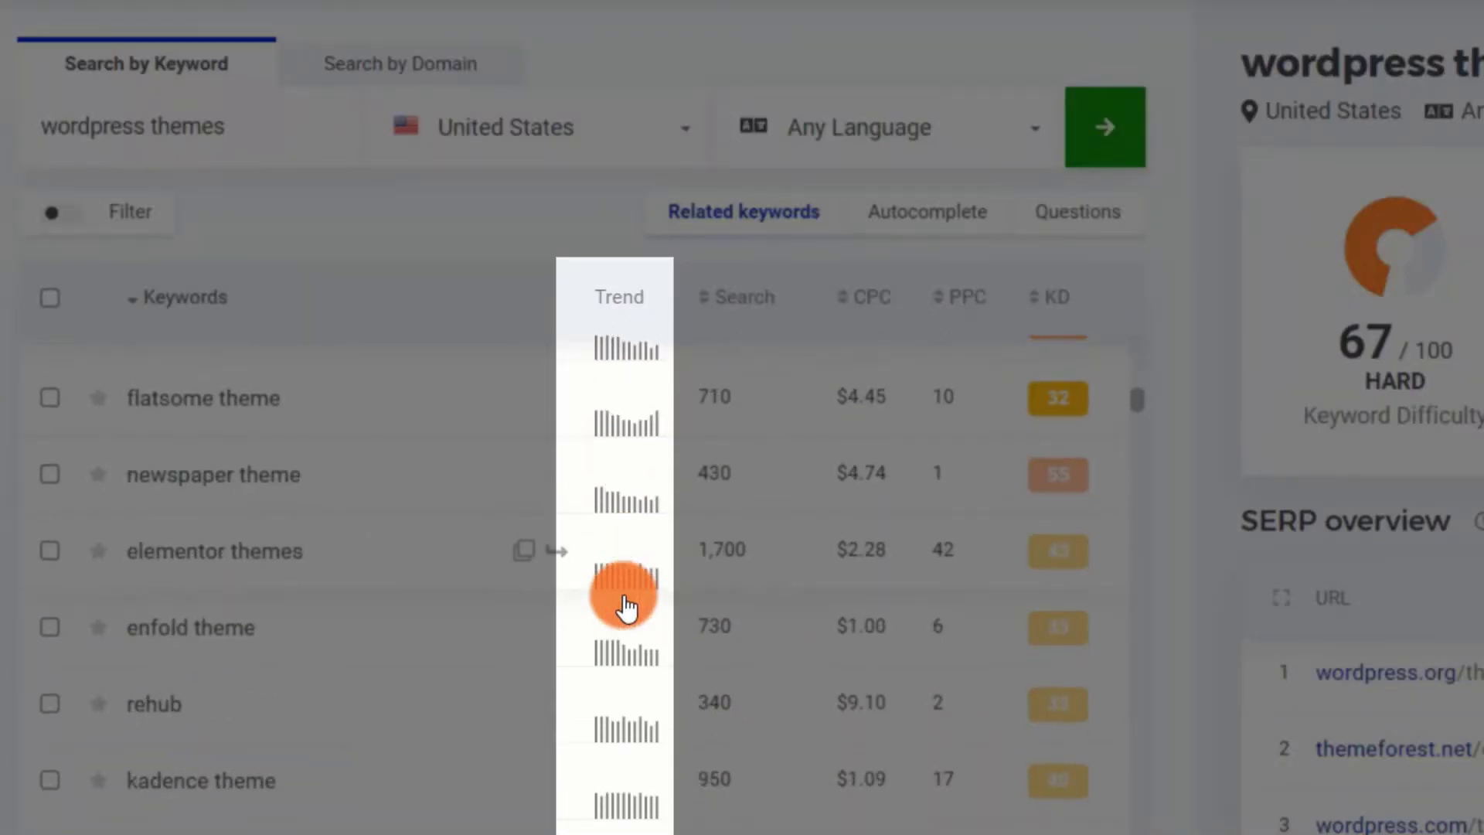
scroll(625, 607, up, 4)
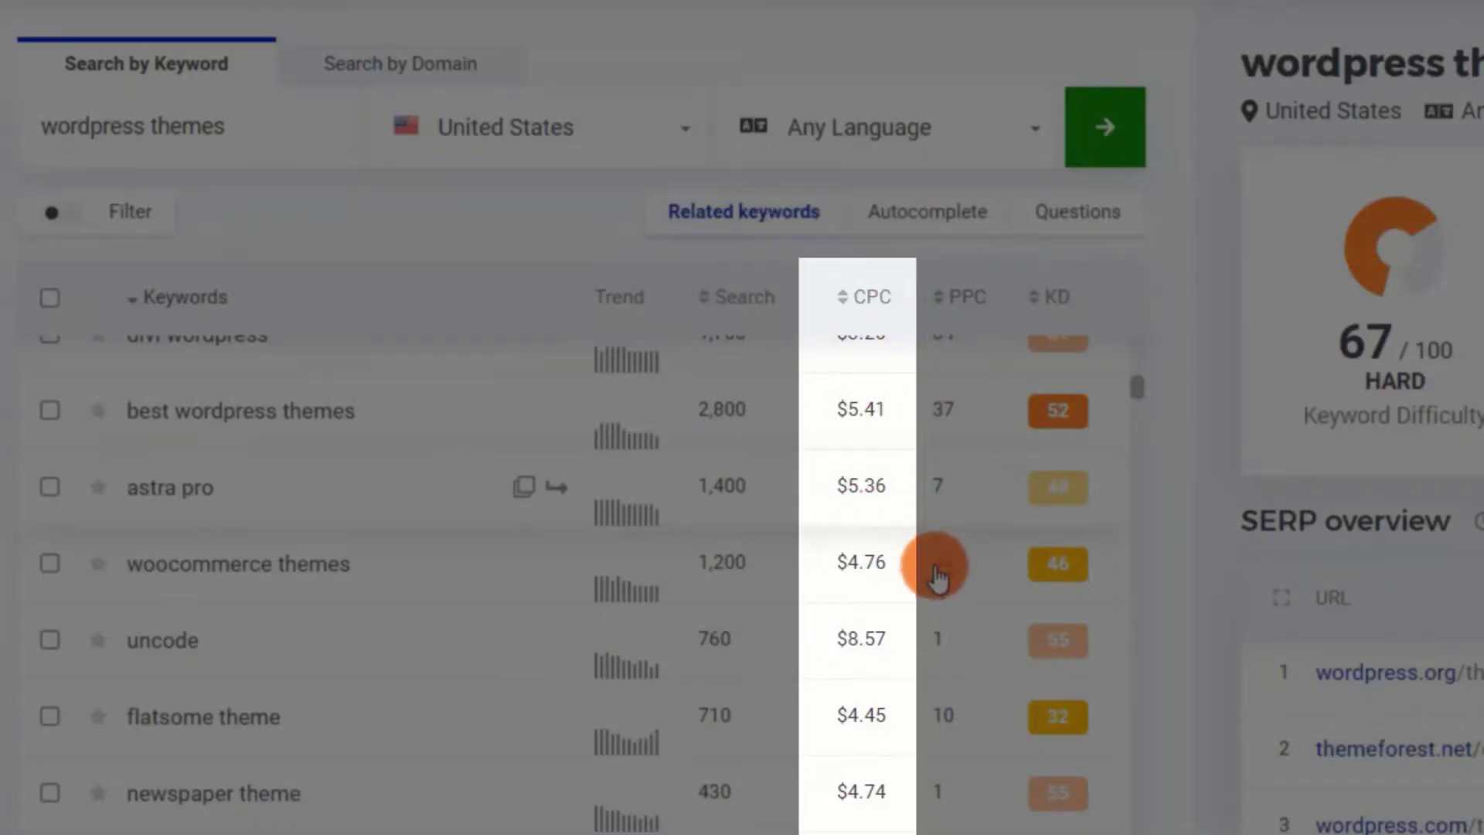
scroll(940, 775, up, 5)
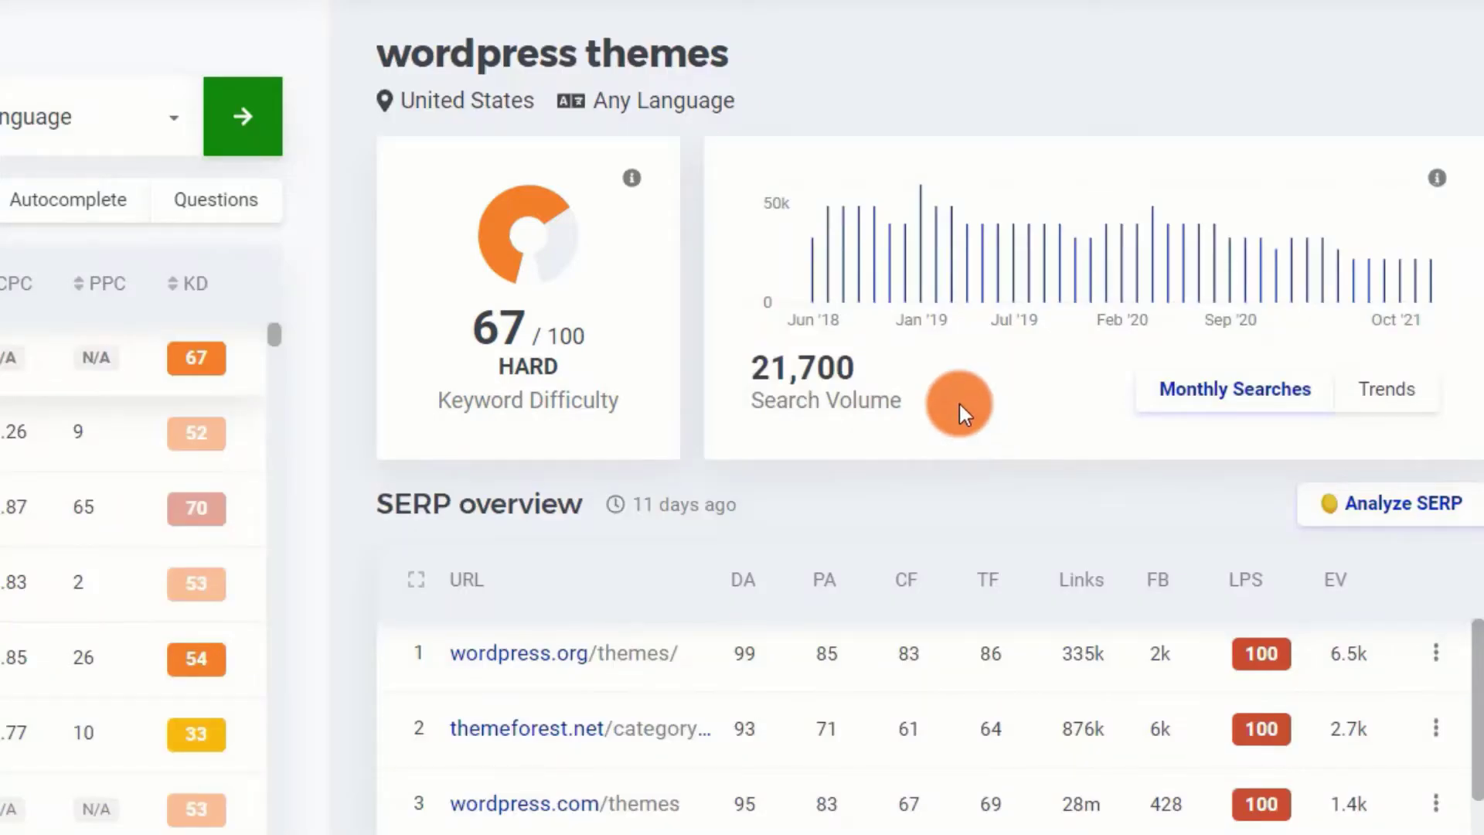
mouse_move(756, 364)
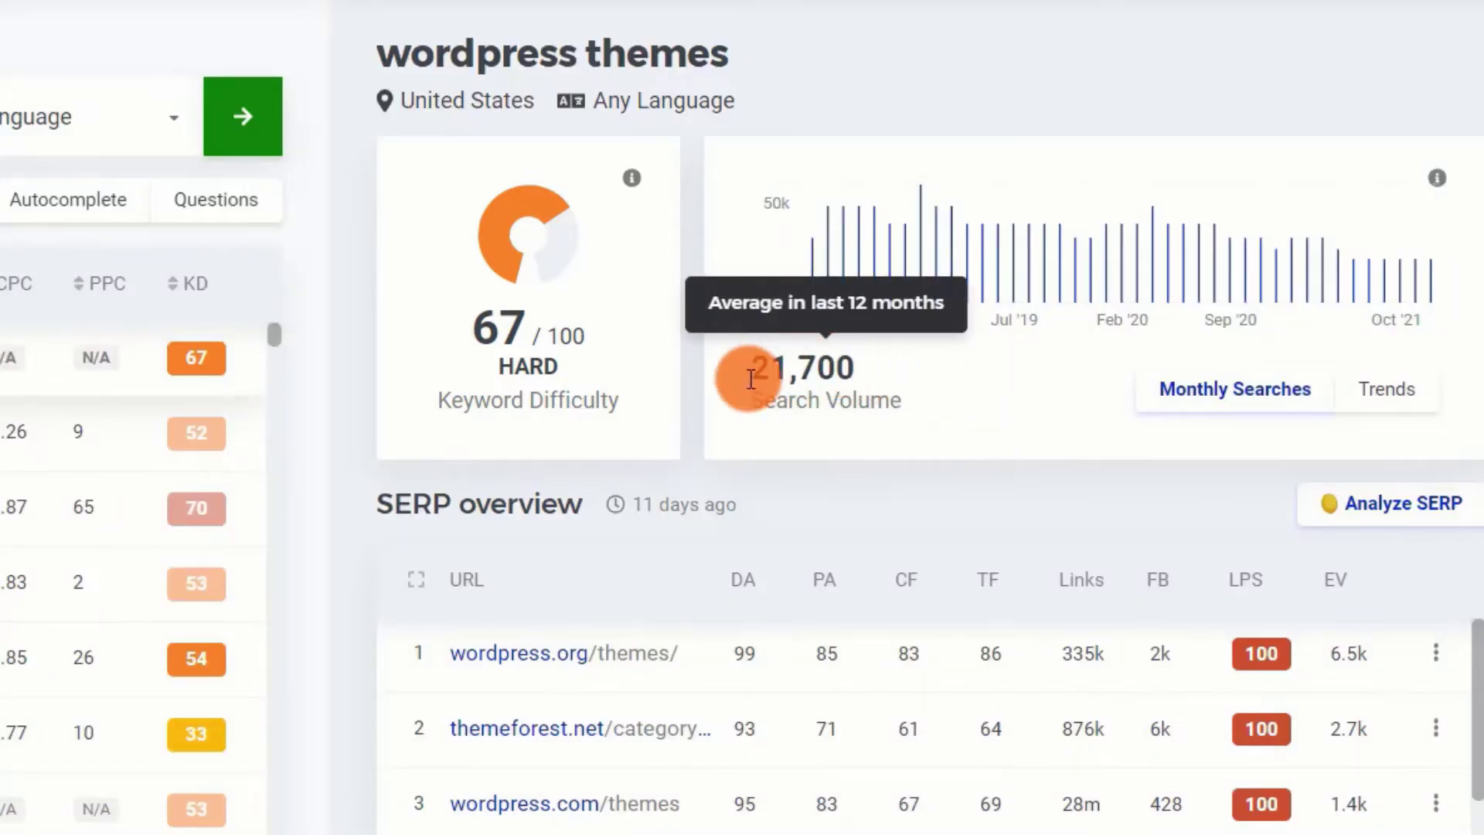
mouse_move(930, 255)
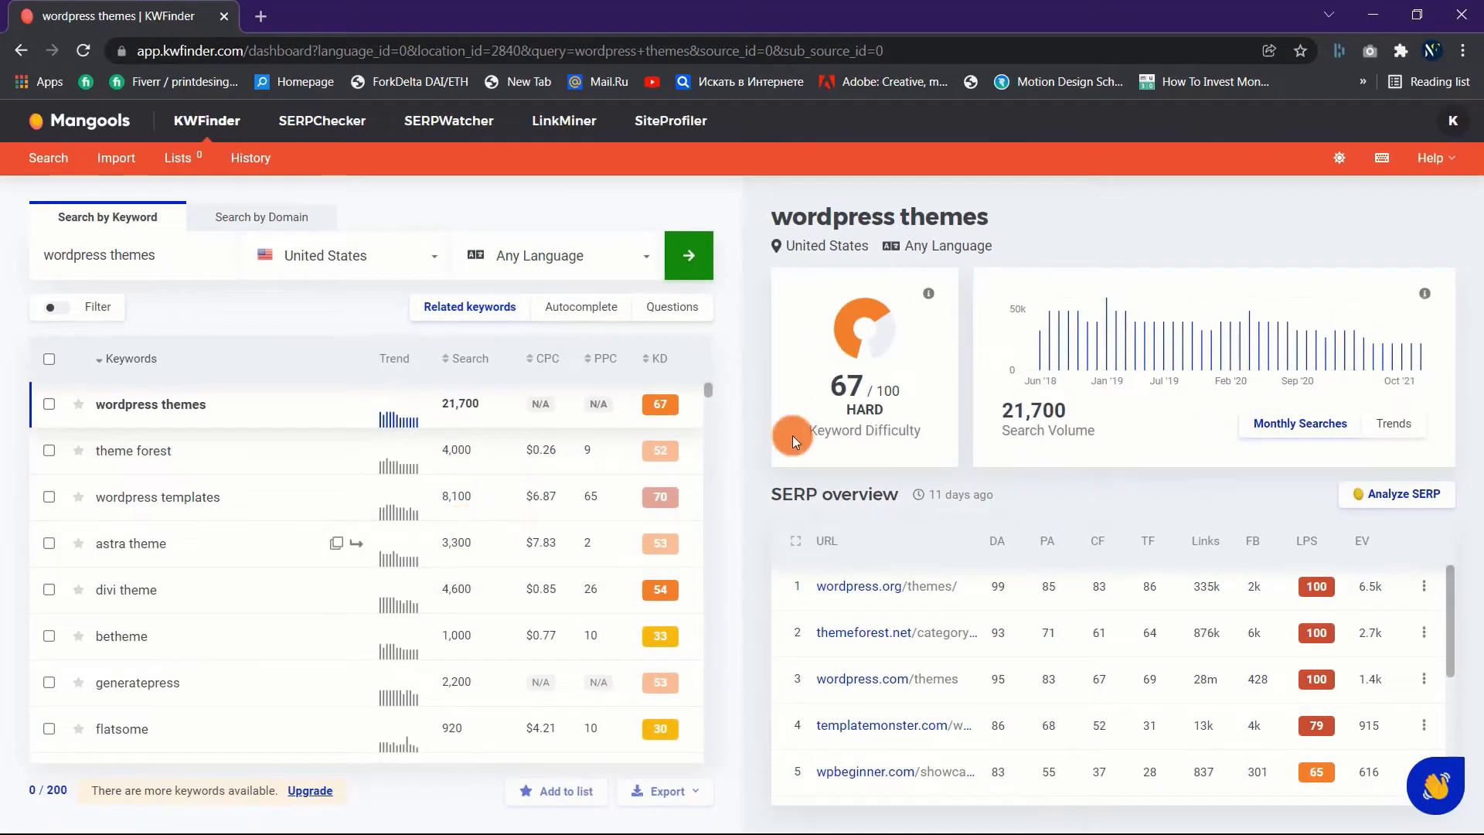
click(871, 422)
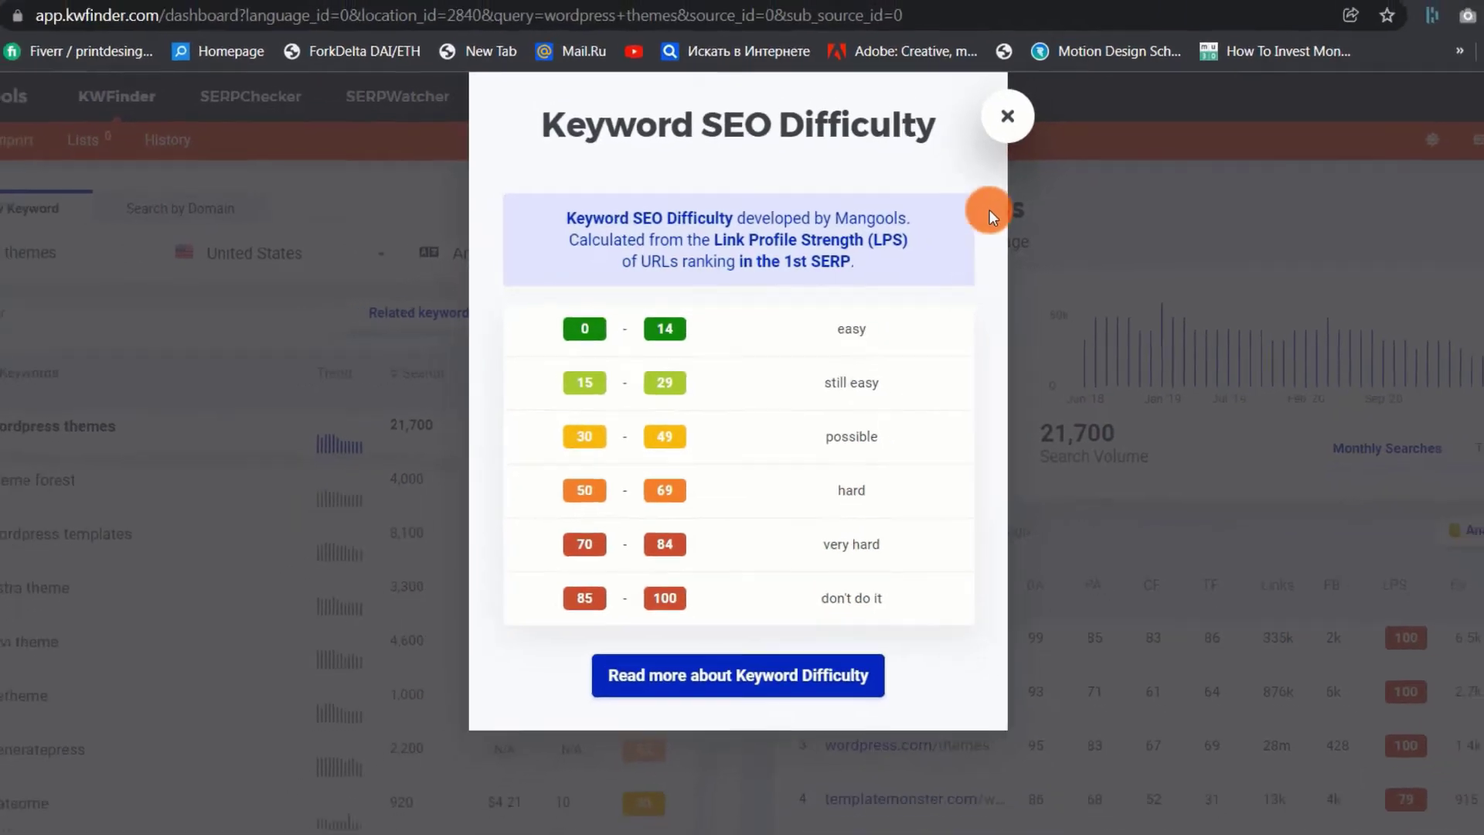
click(974, 139)
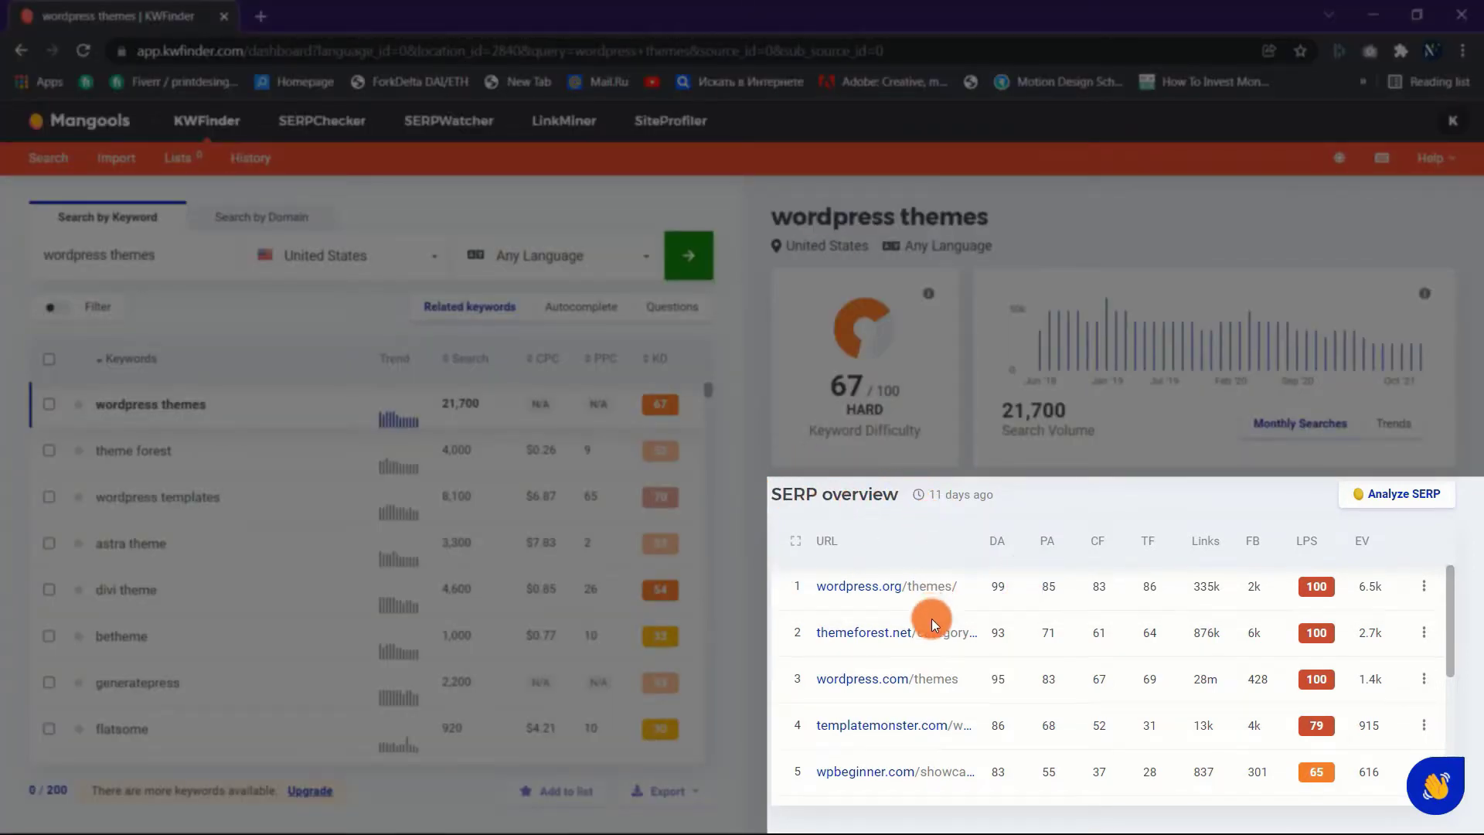
scroll(931, 620, down, 5)
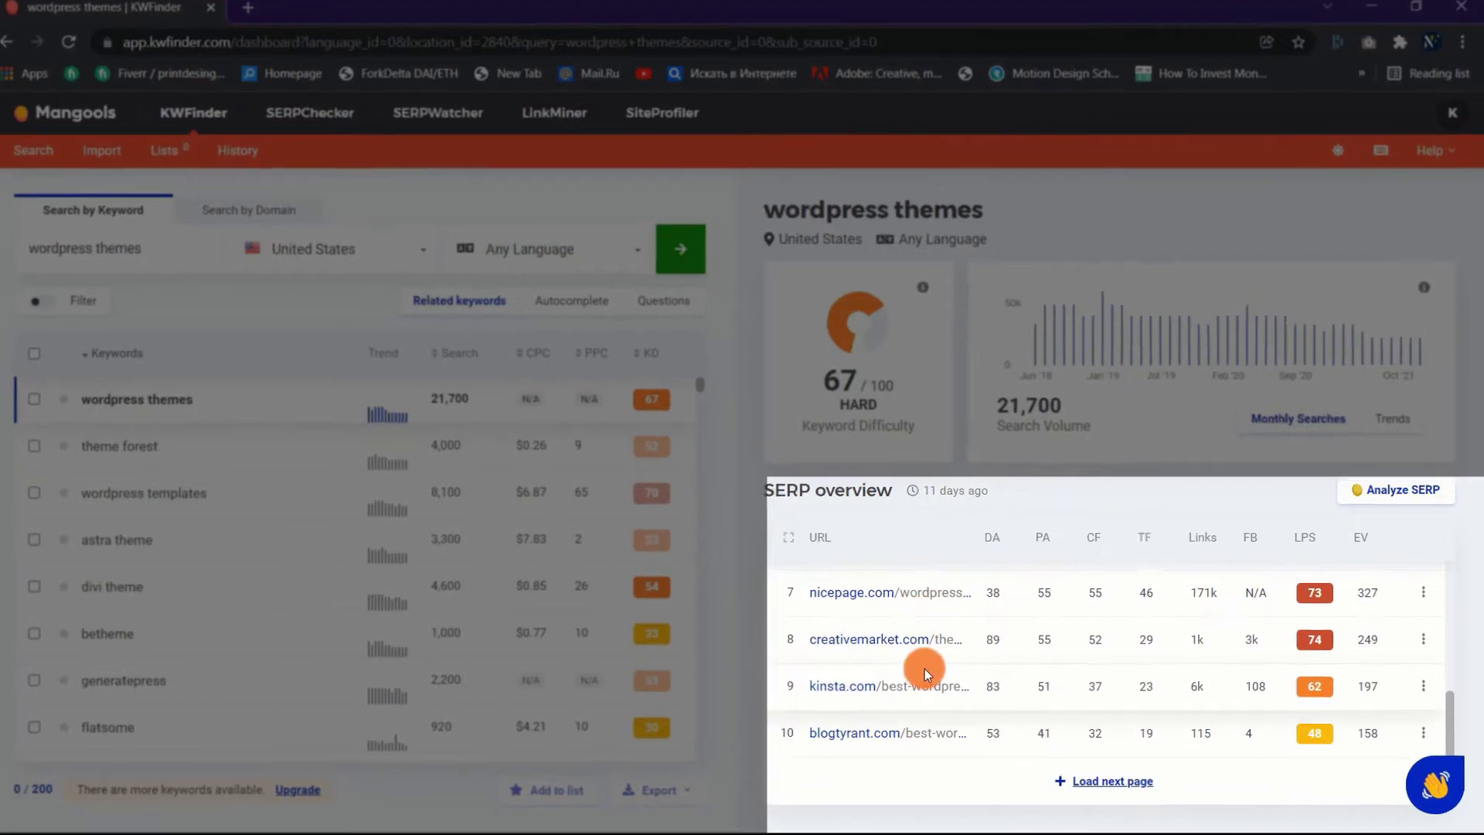
scroll(930, 670, up, 5)
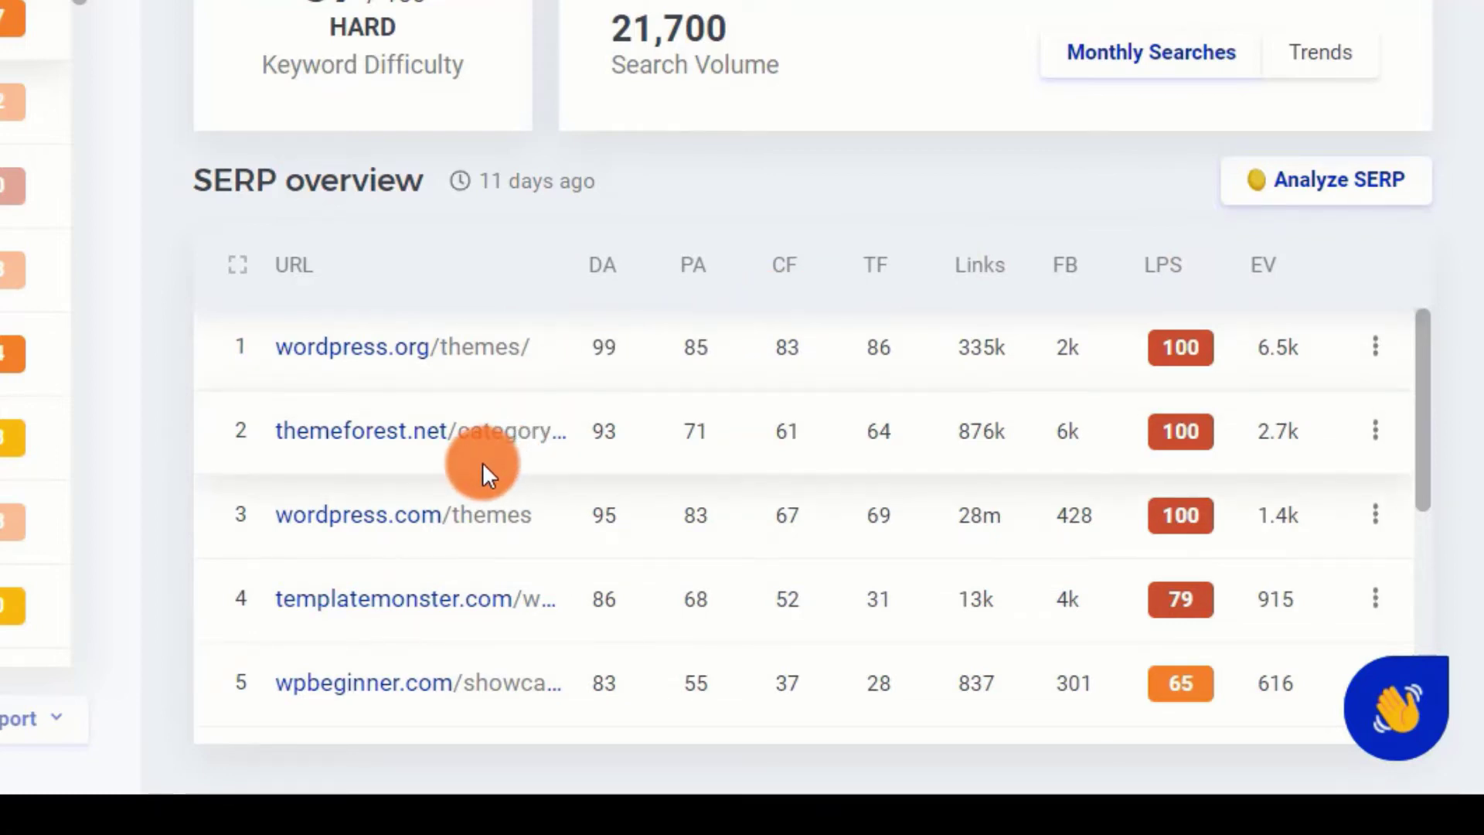
scroll(482, 462, down, 2)
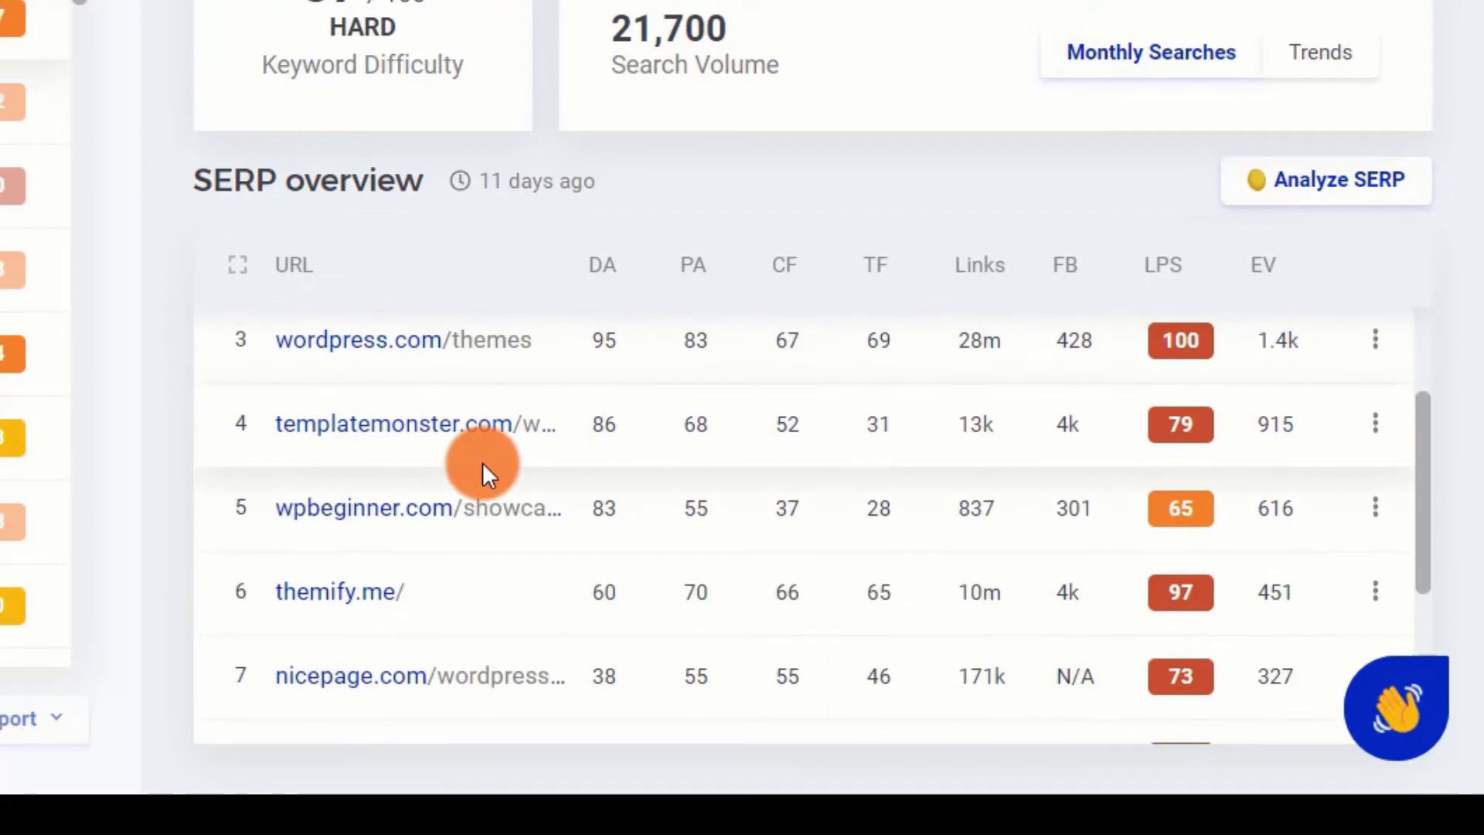
scroll(482, 462, down, 4)
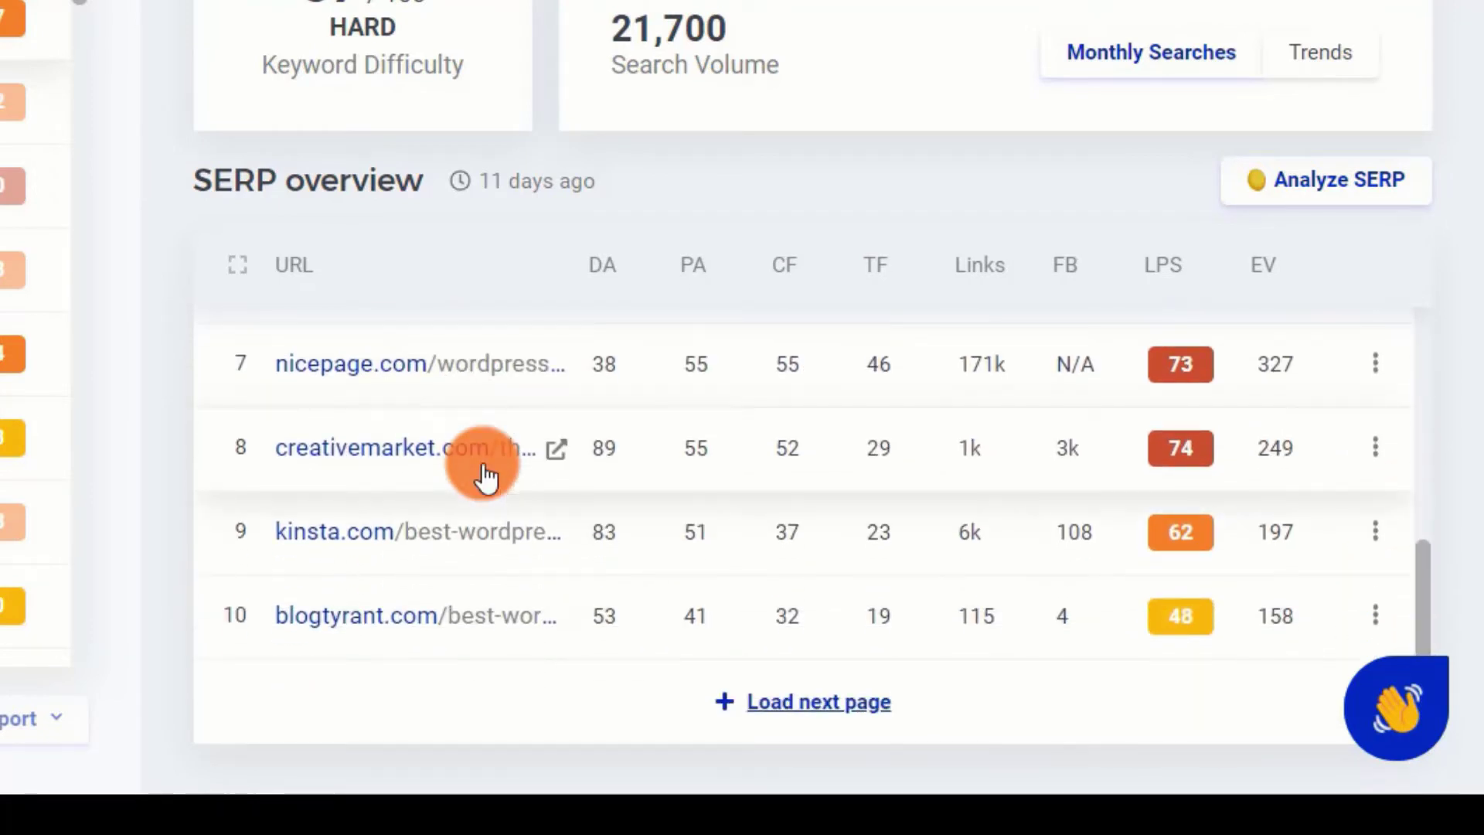
scroll(485, 476, up, 6)
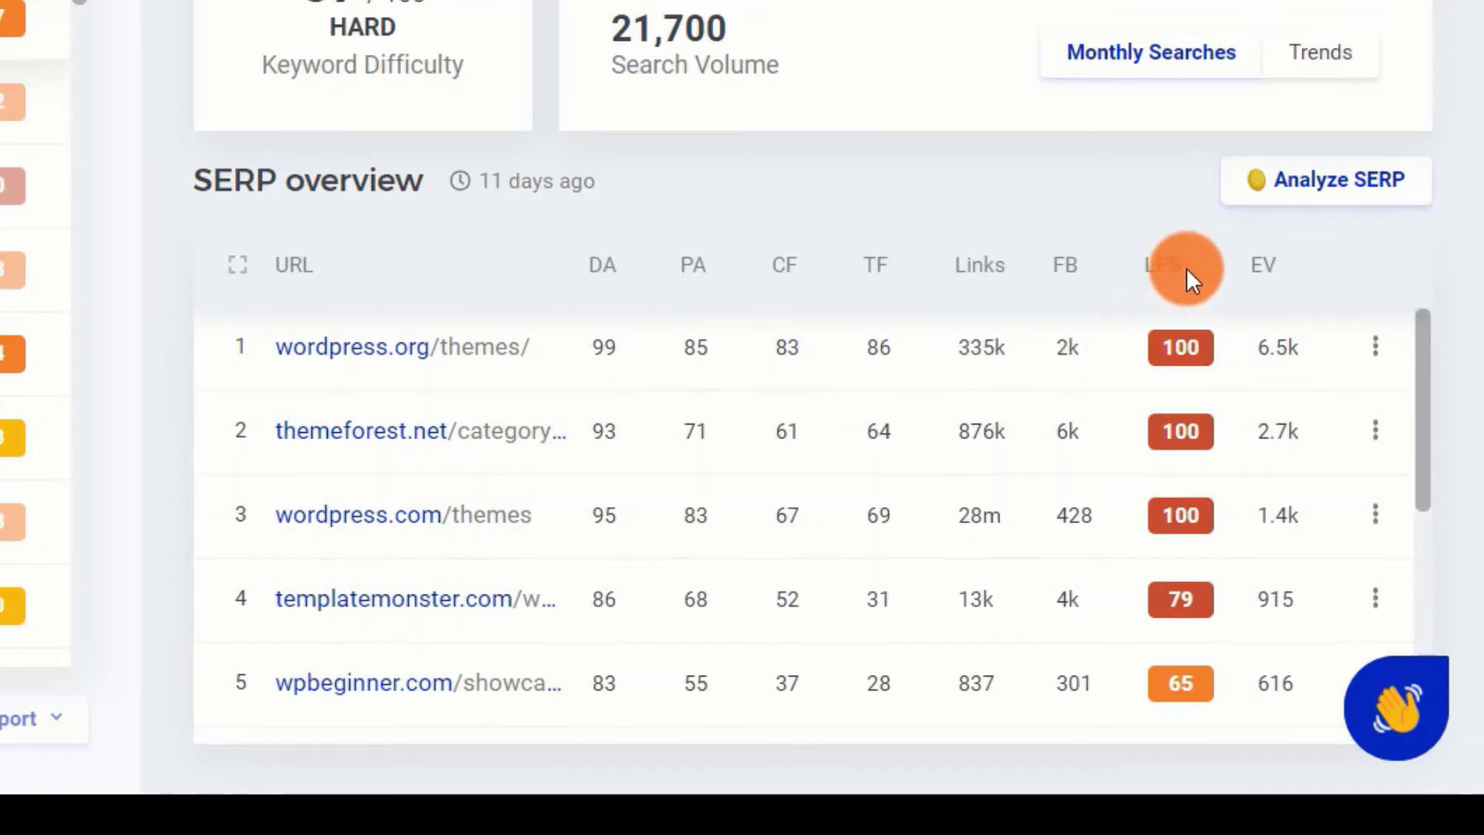
mouse_move(1171, 272)
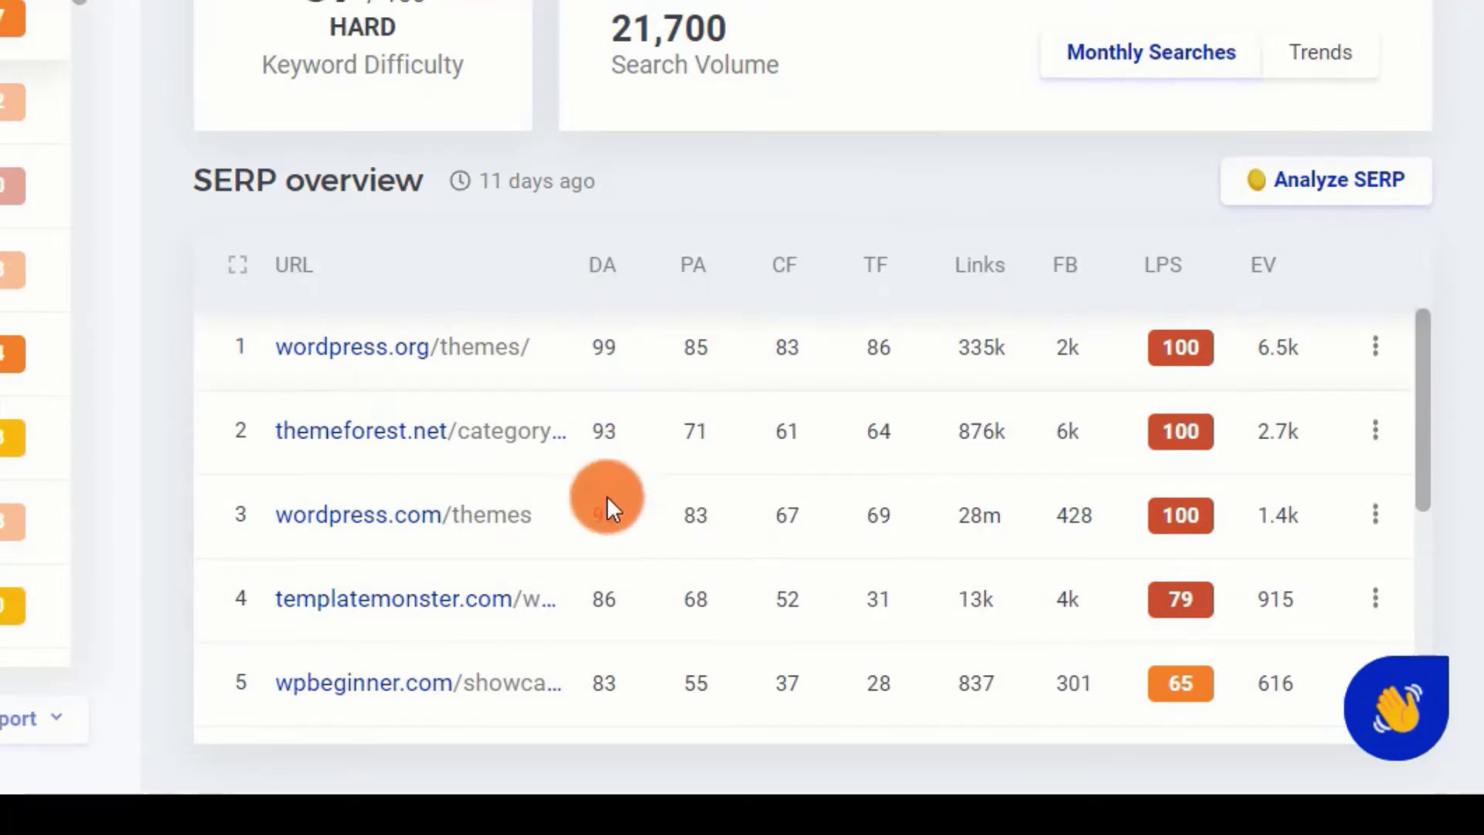
mouse_move(603, 261)
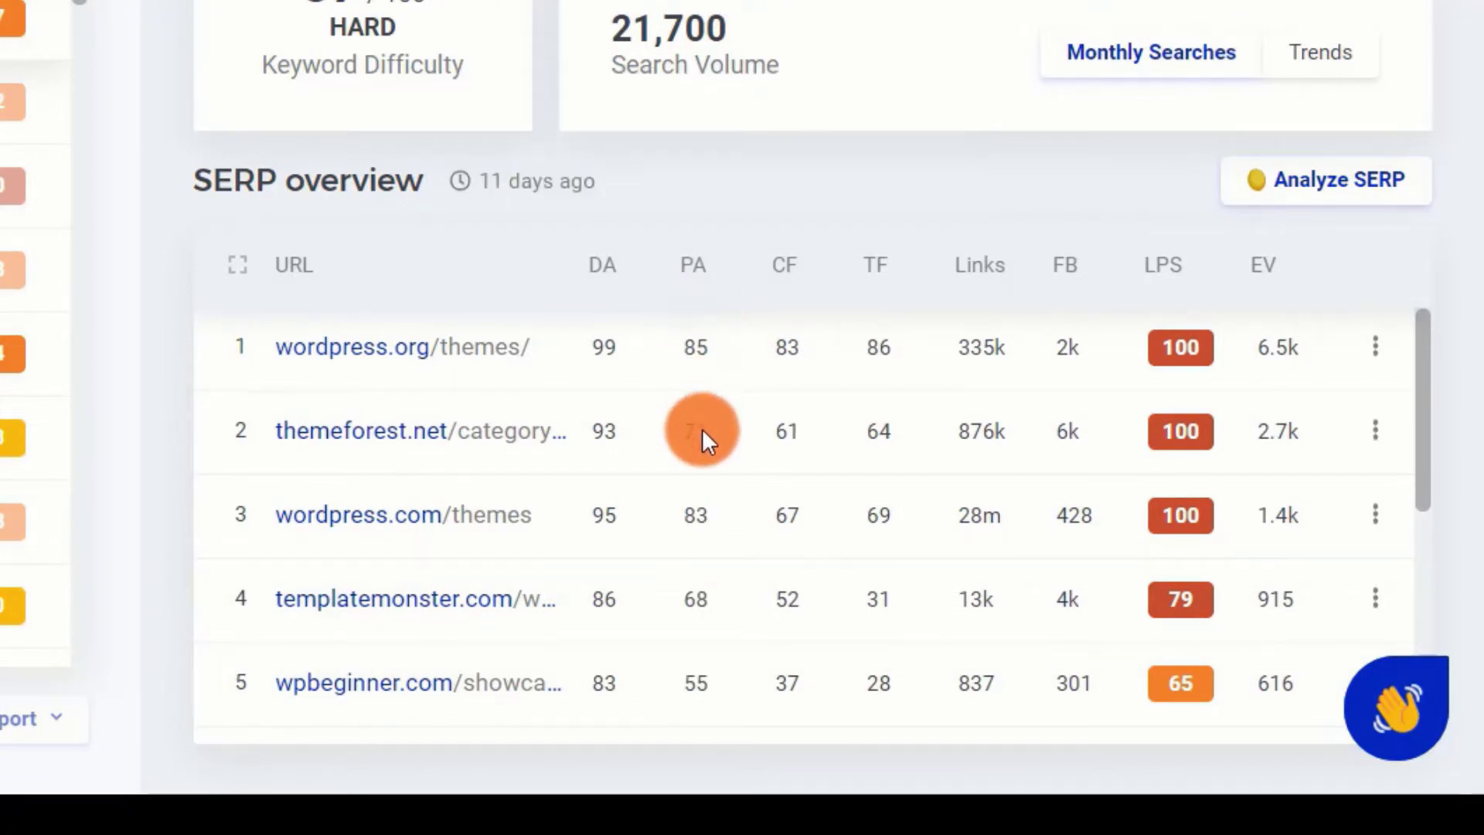
mouse_move(786, 263)
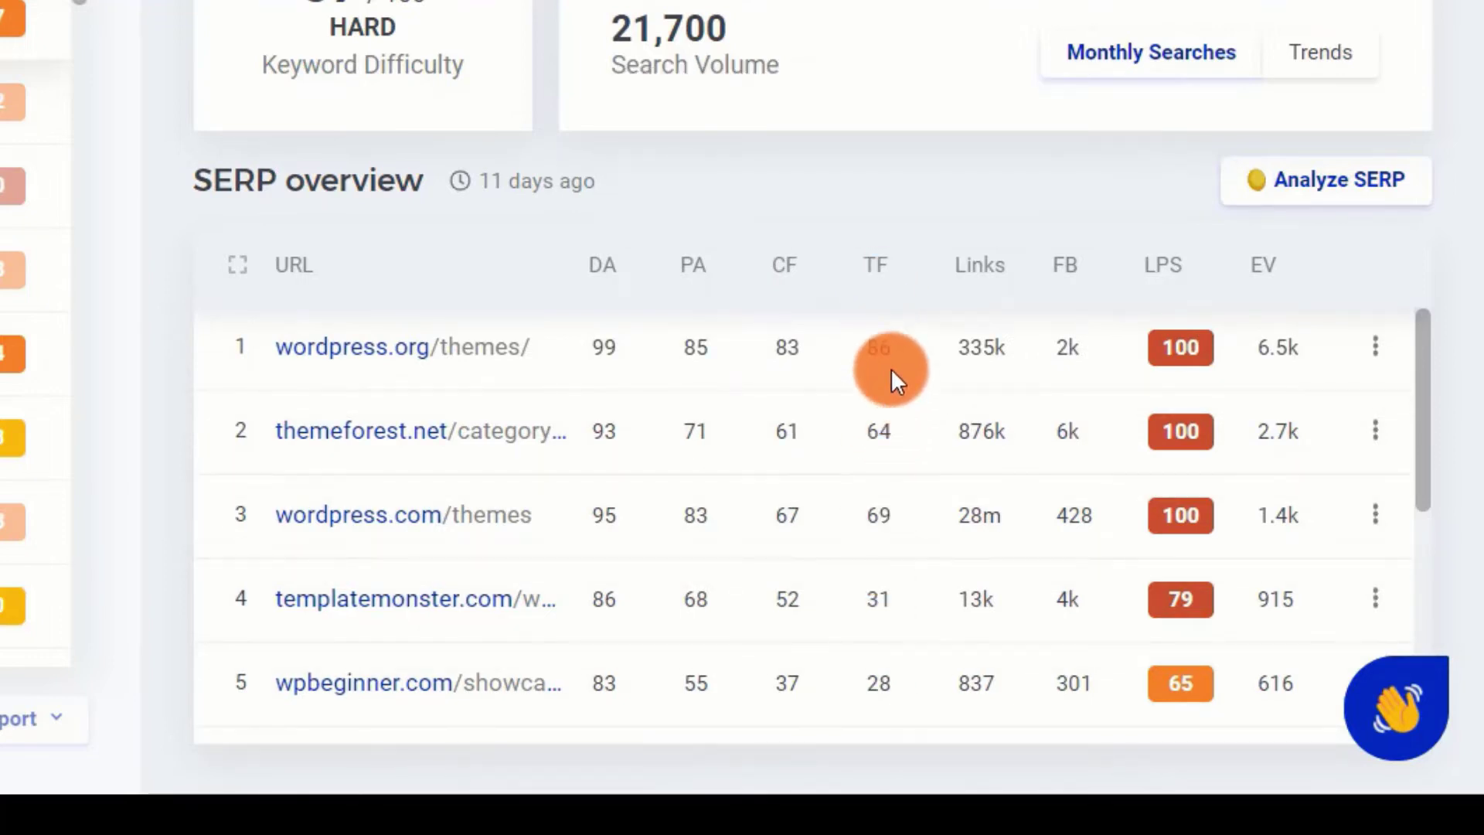
mouse_move(879, 268)
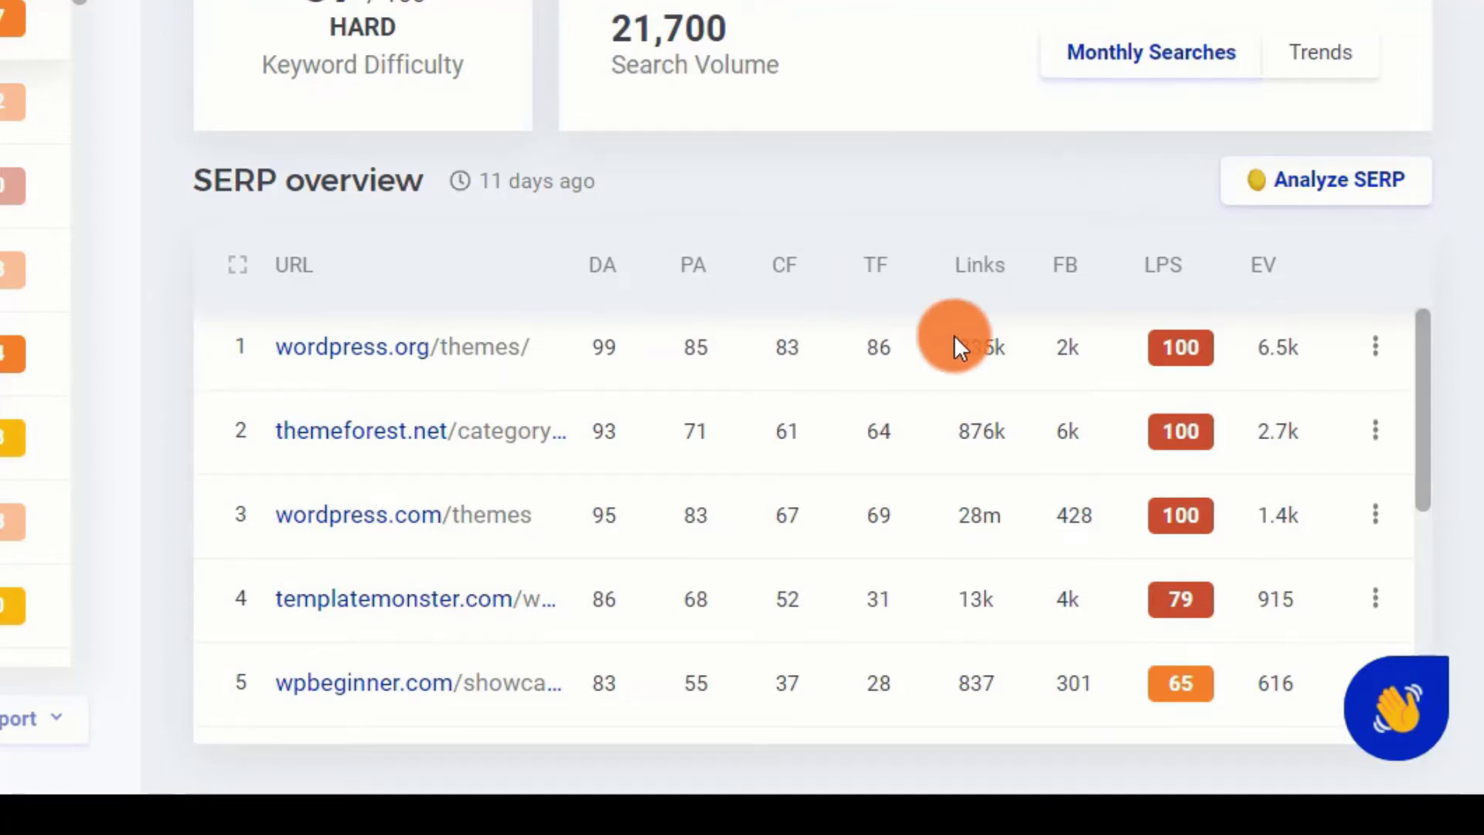
mouse_move(1076, 278)
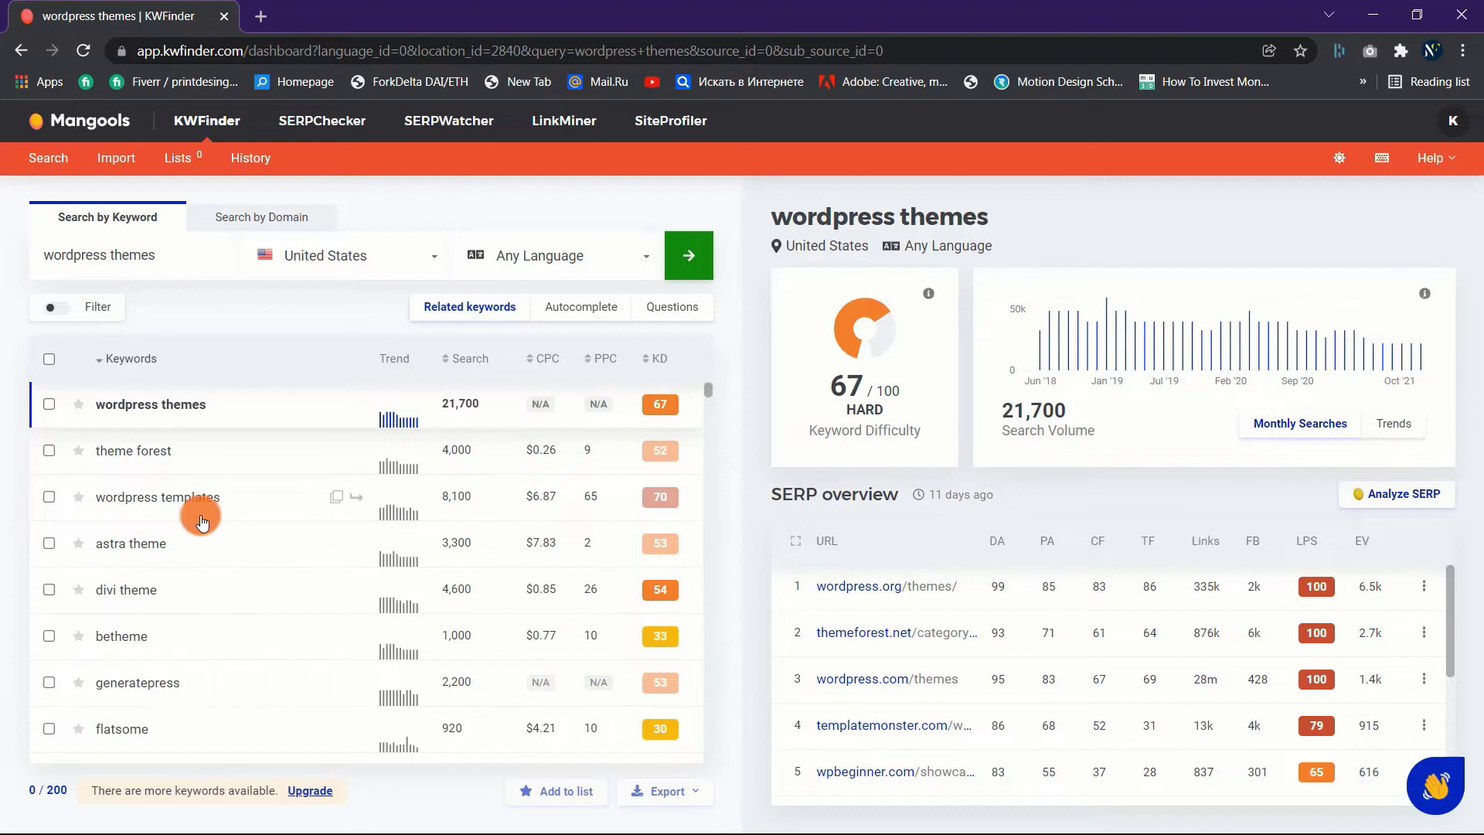
scroll(201, 522, down, 1)
scroll(201, 522, up, 1)
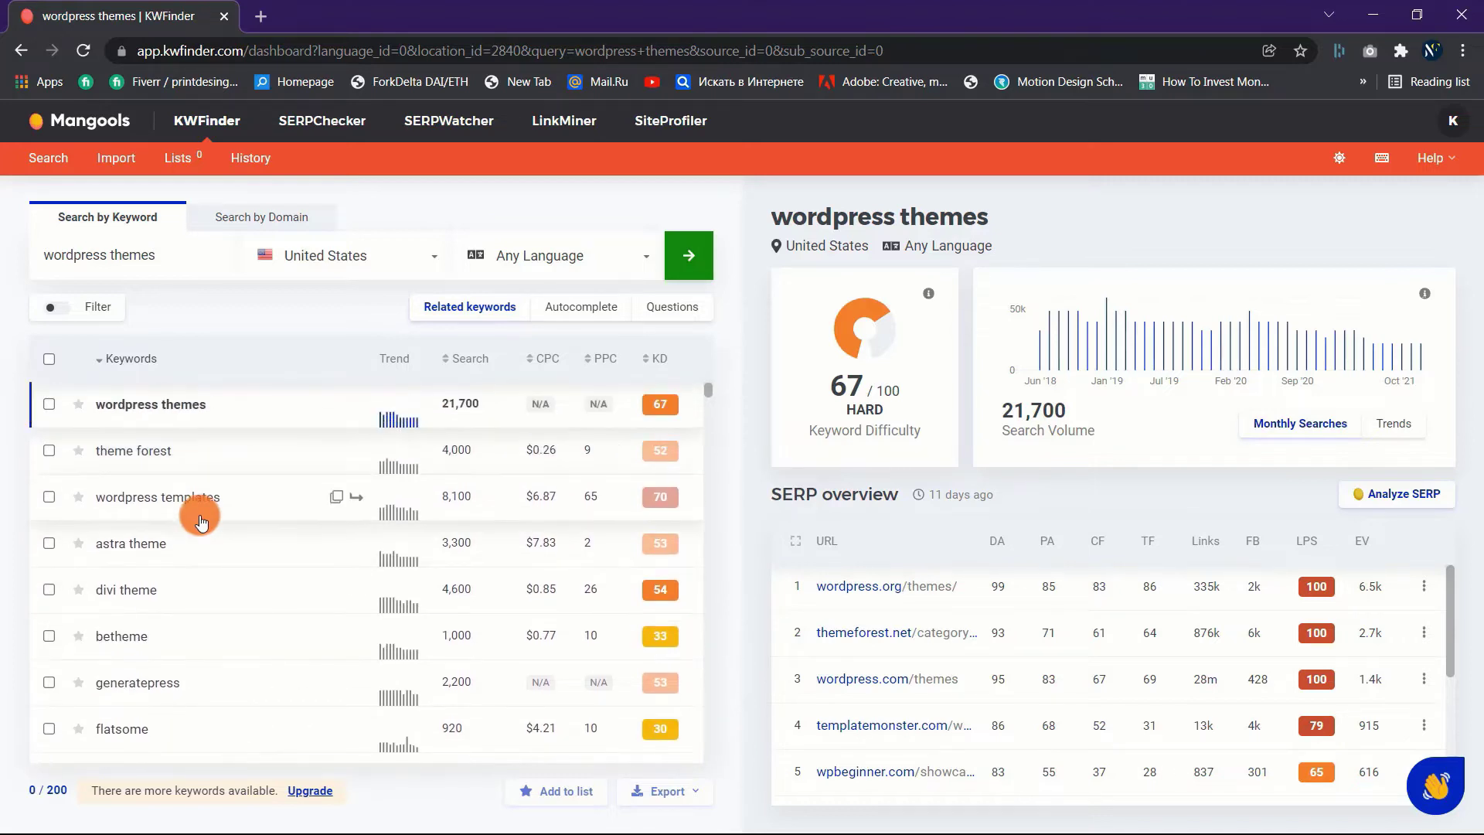
scroll(201, 522, down, 5)
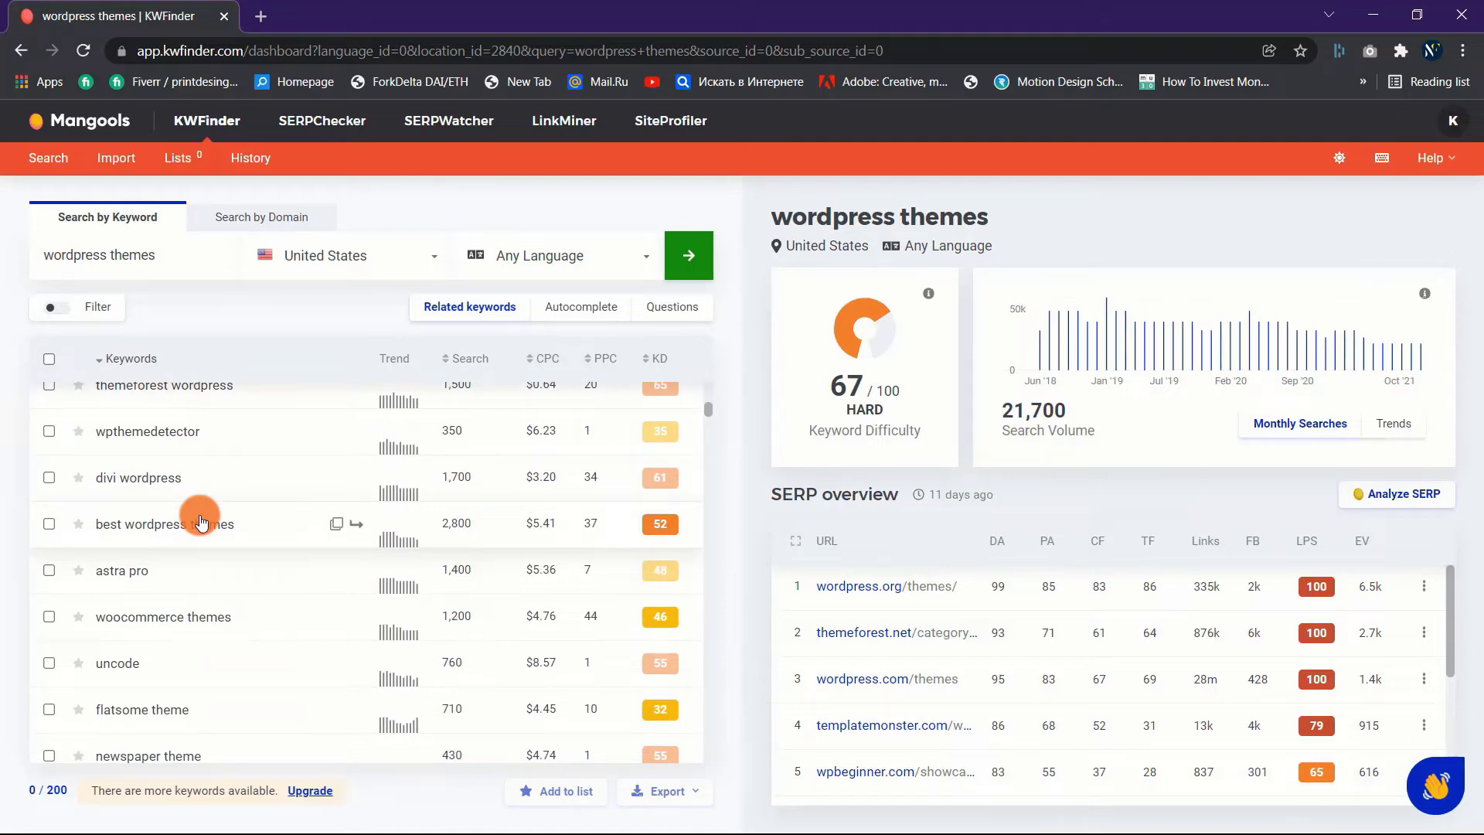
scroll(199, 520, down, 1)
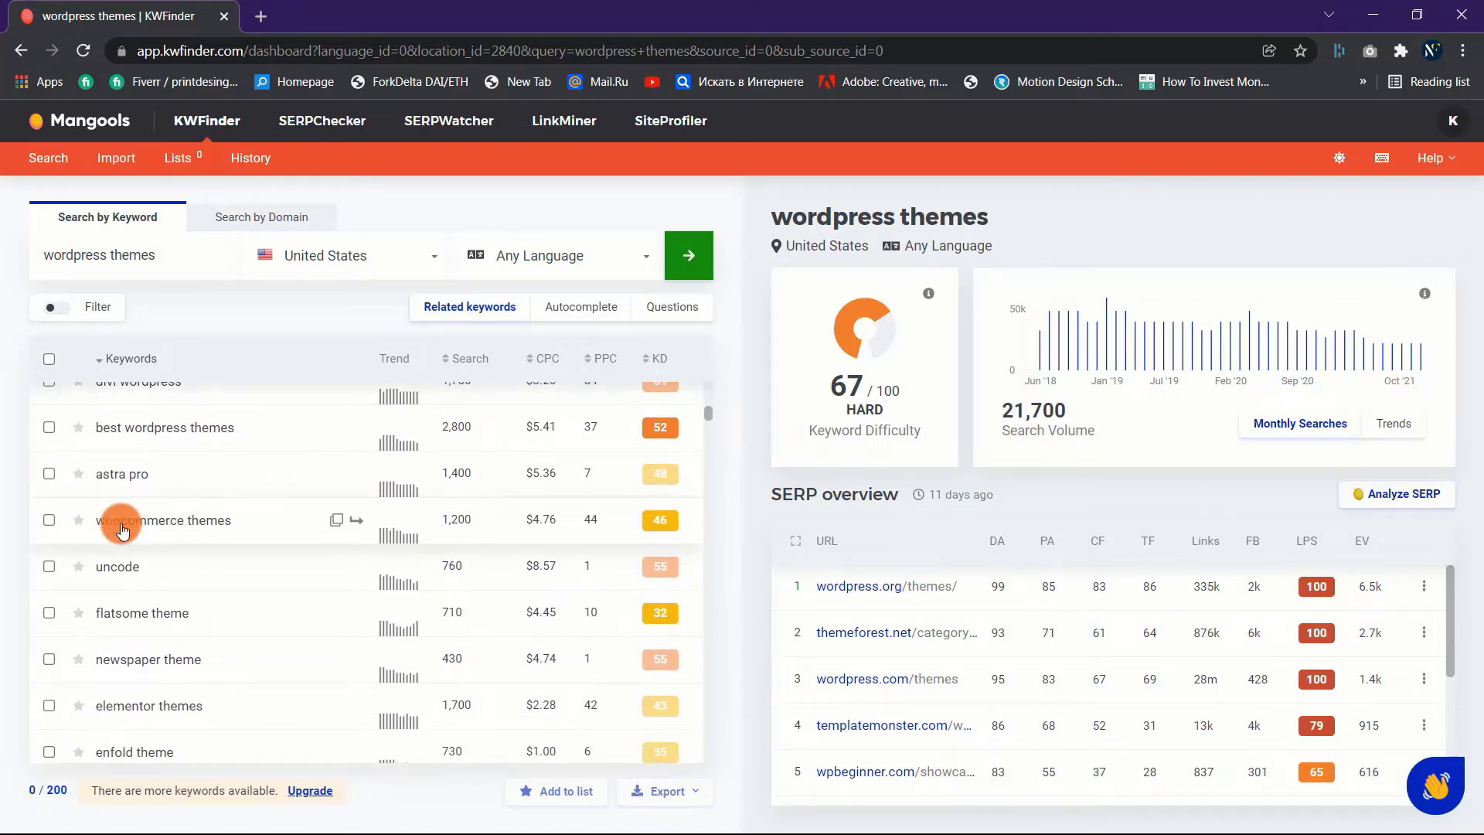
scroll(248, 533, down, 1)
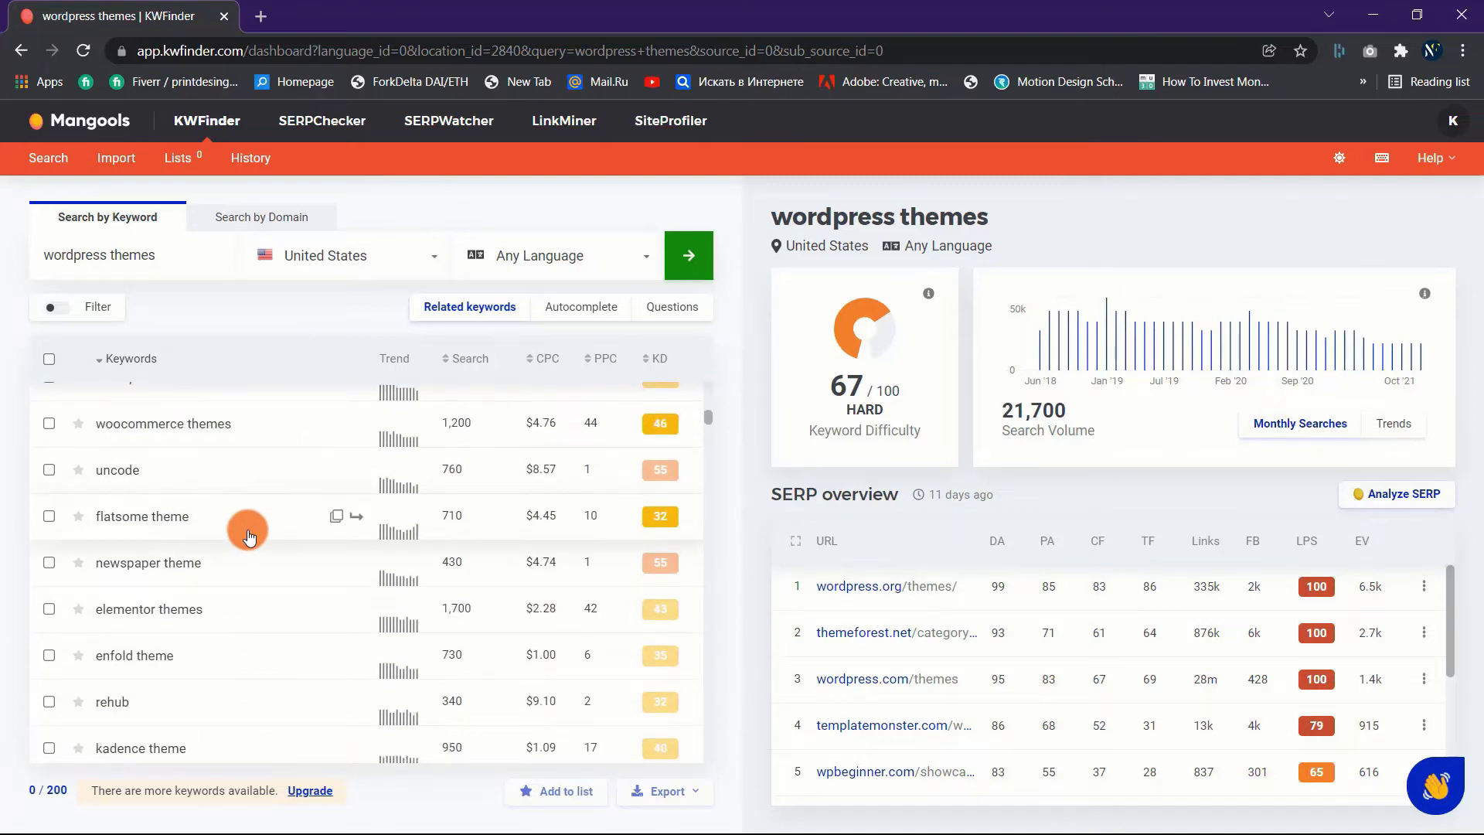
scroll(248, 534, up, 5)
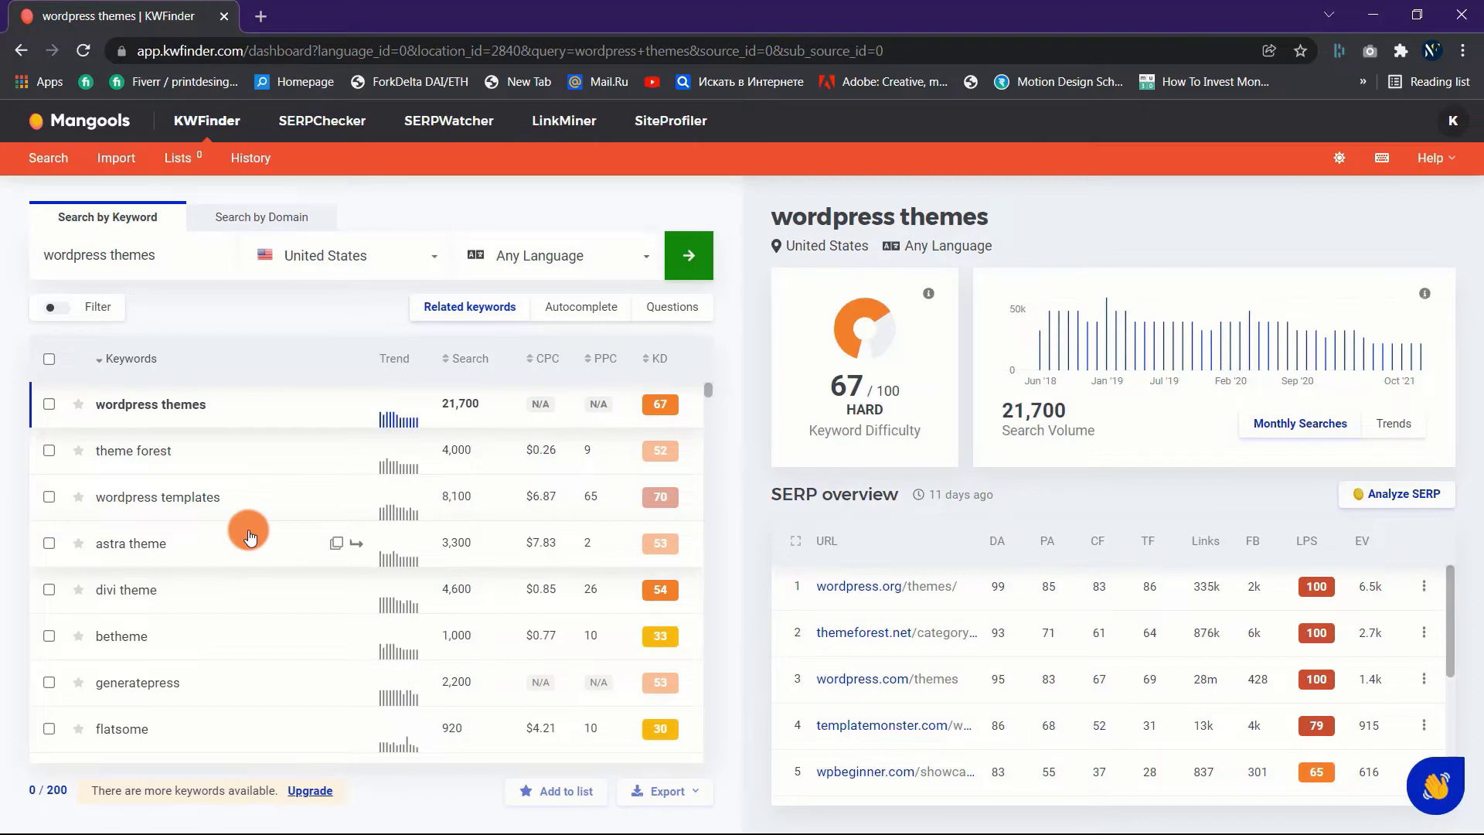
scroll(222, 543, down, 3)
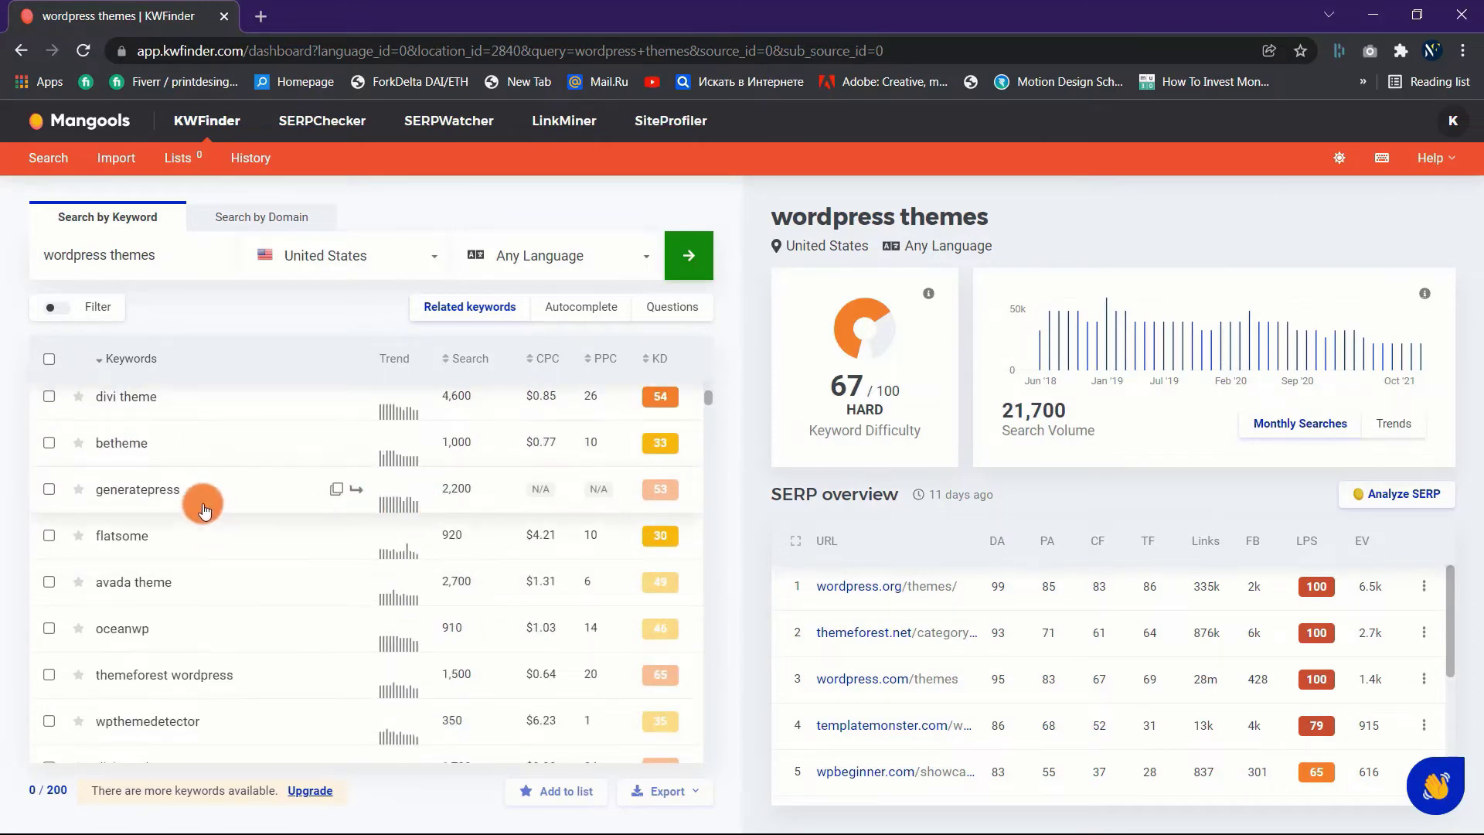
scroll(163, 531, down, 1)
scroll(163, 532, down, 1)
scroll(185, 552, up, 1)
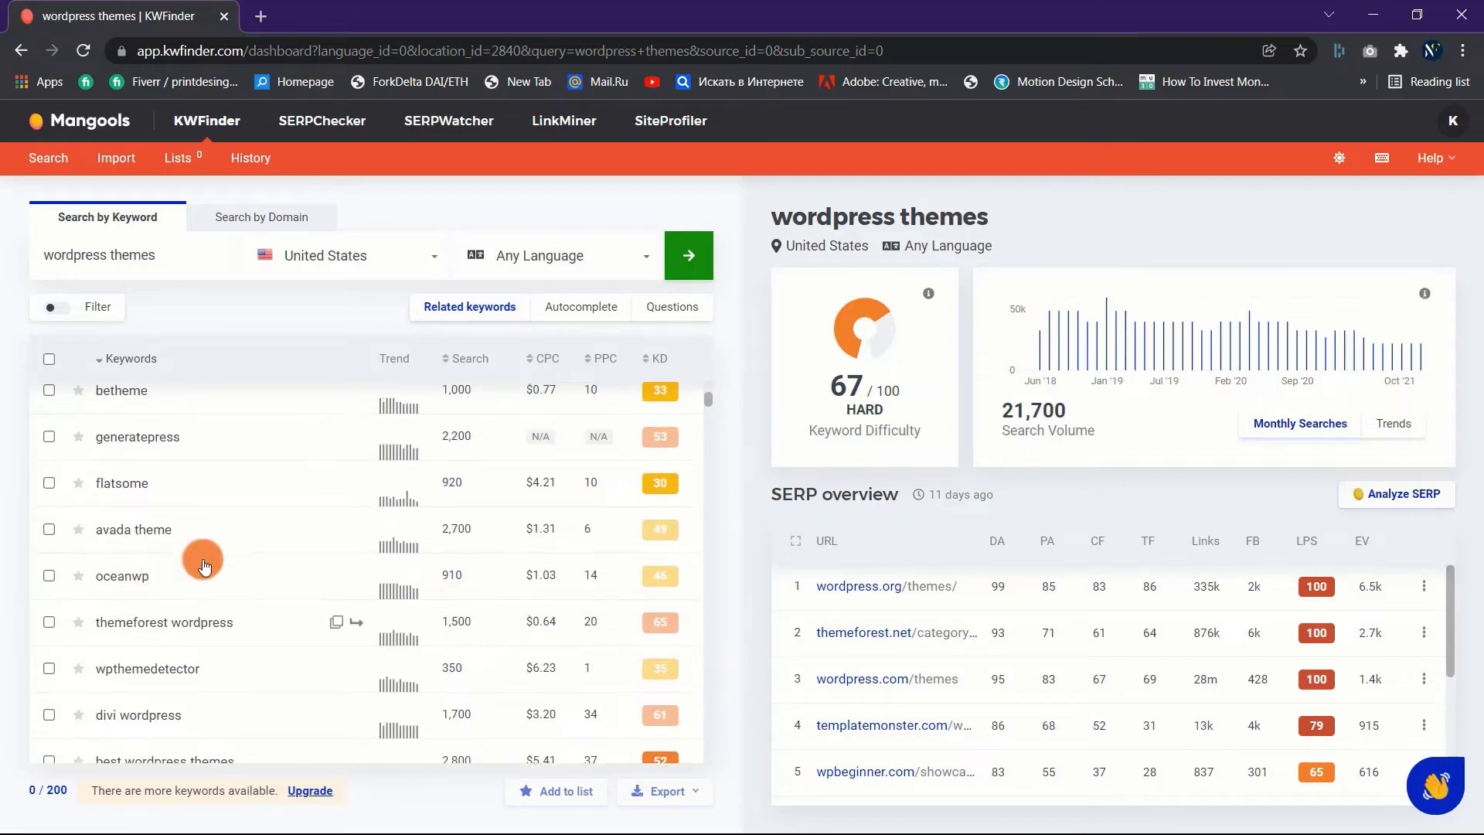
scroll(202, 569, down, 1)
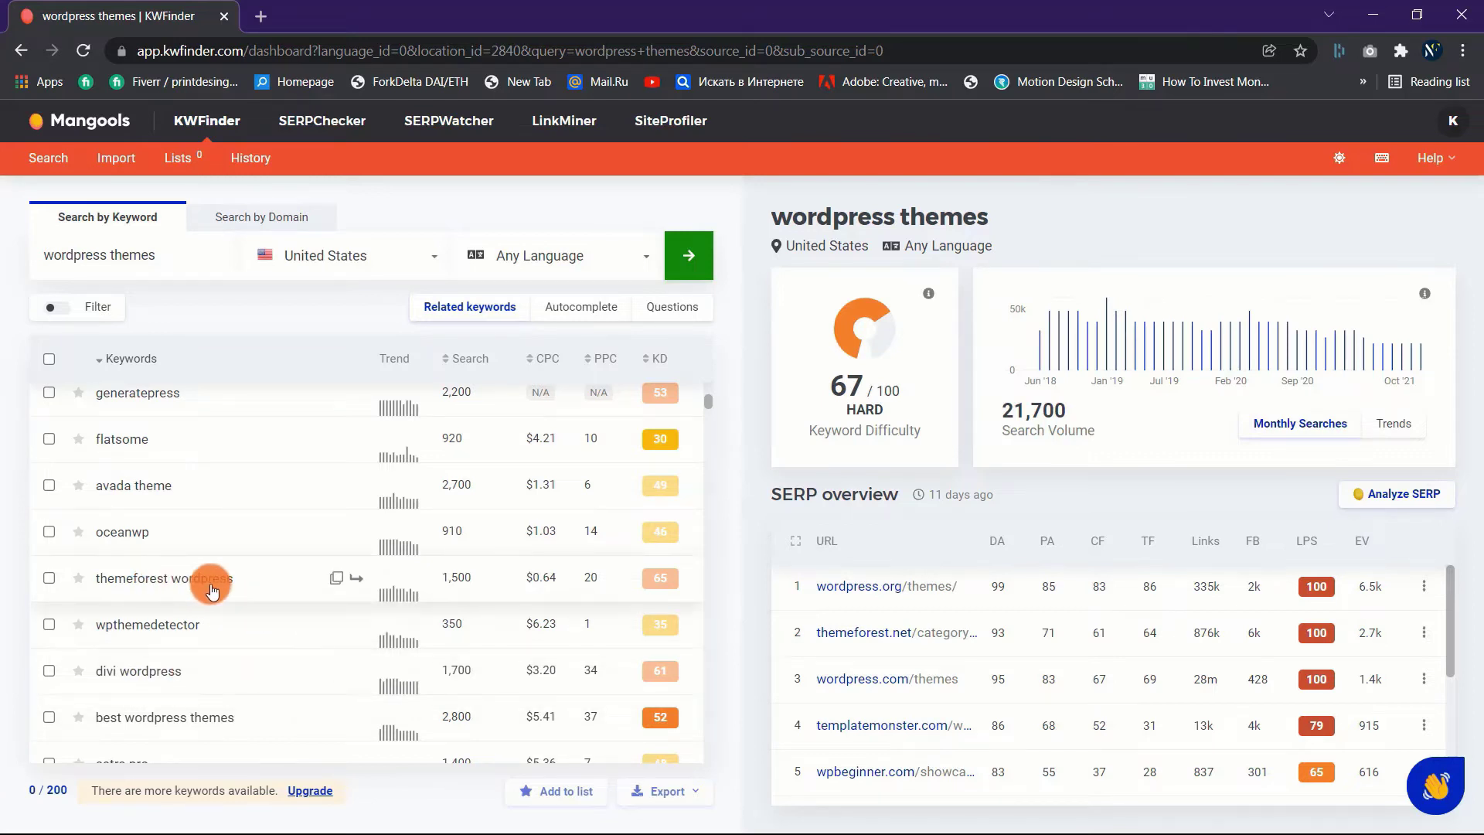
scroll(214, 589, down, 12)
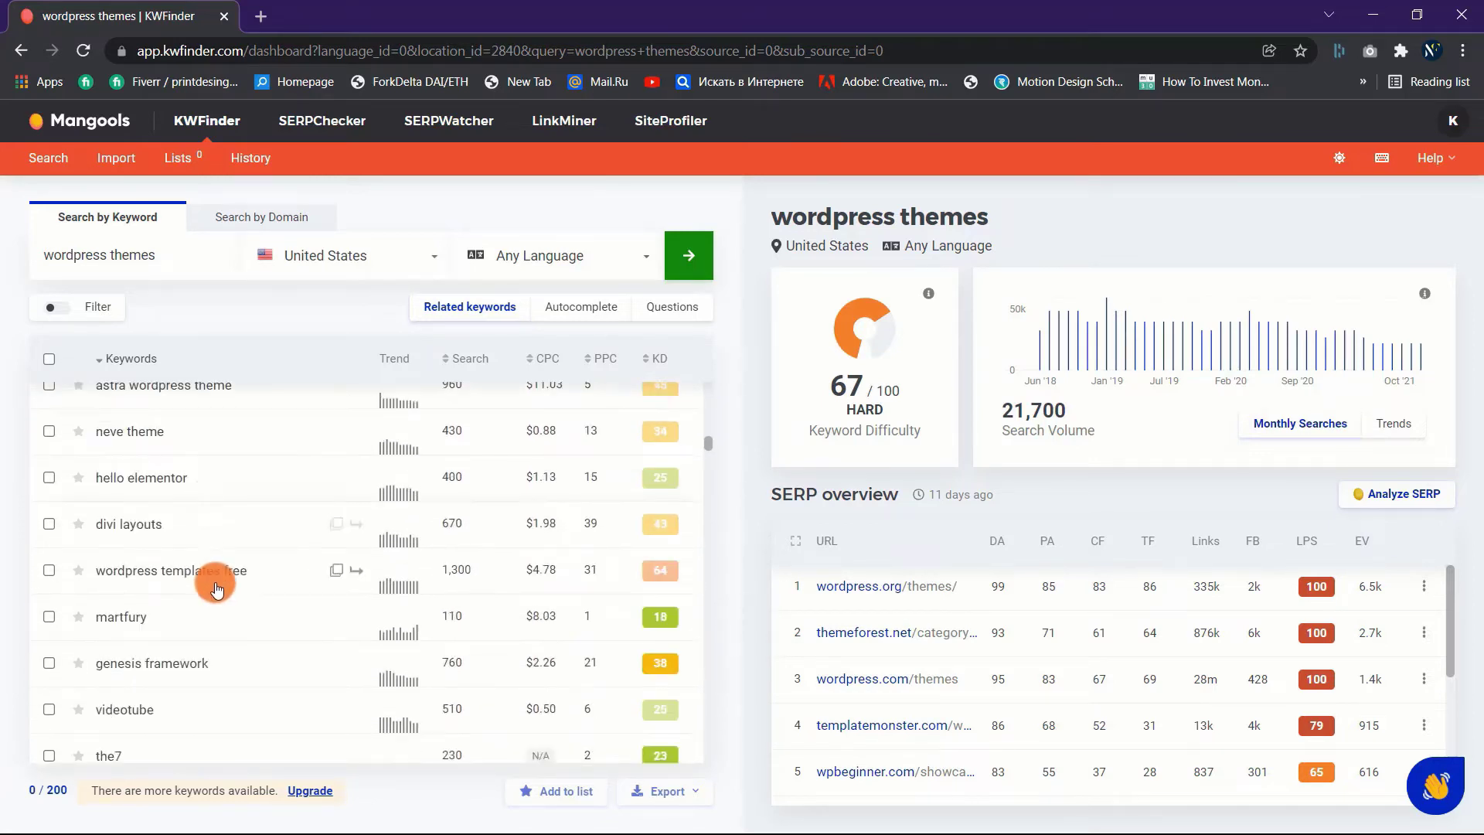
scroll(212, 603, down, 5)
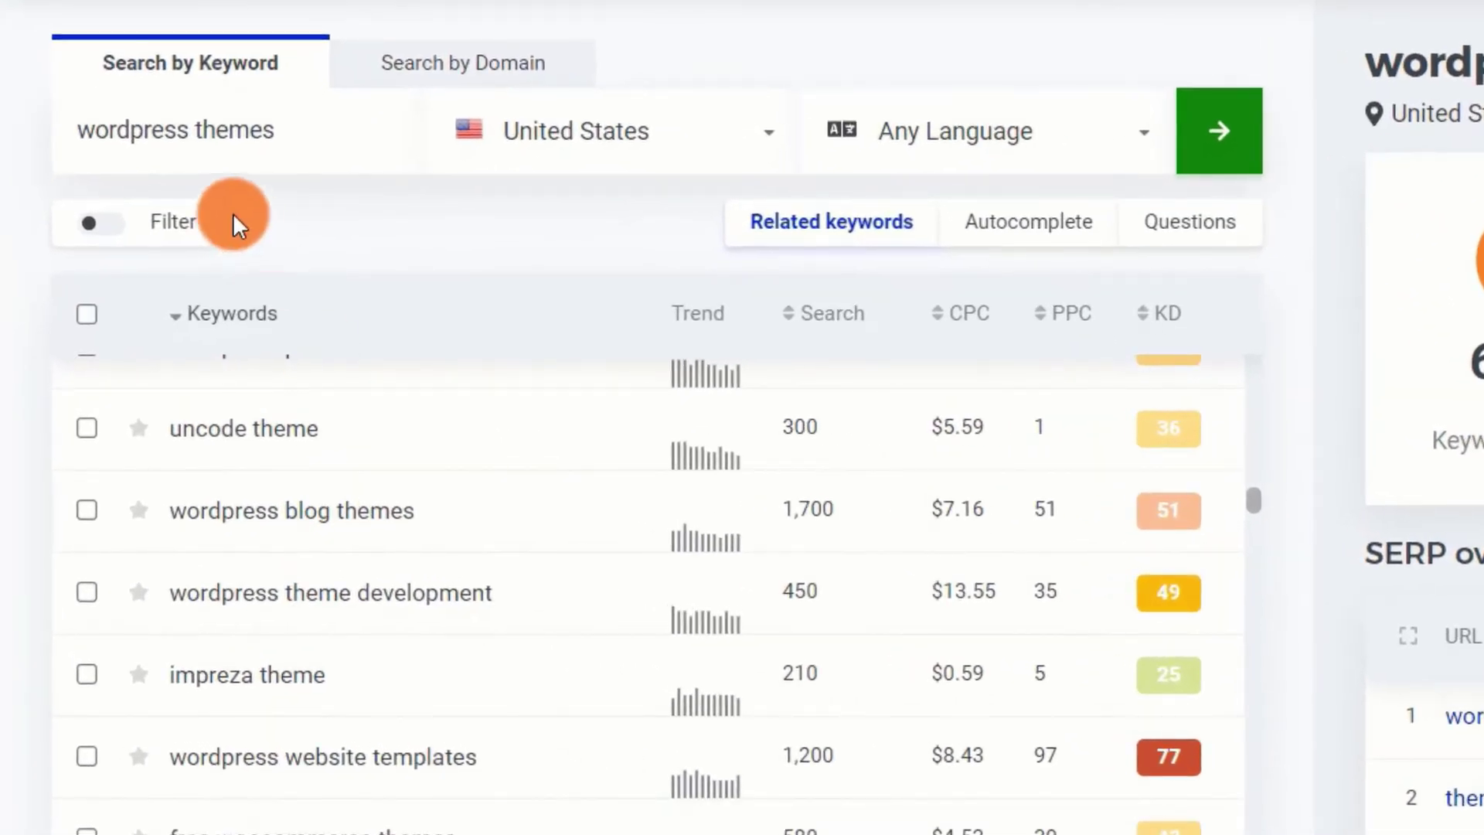
- Open the keyword filter and set maximum search volume 2000 and maximum keyword difficulty 50
click(164, 222)
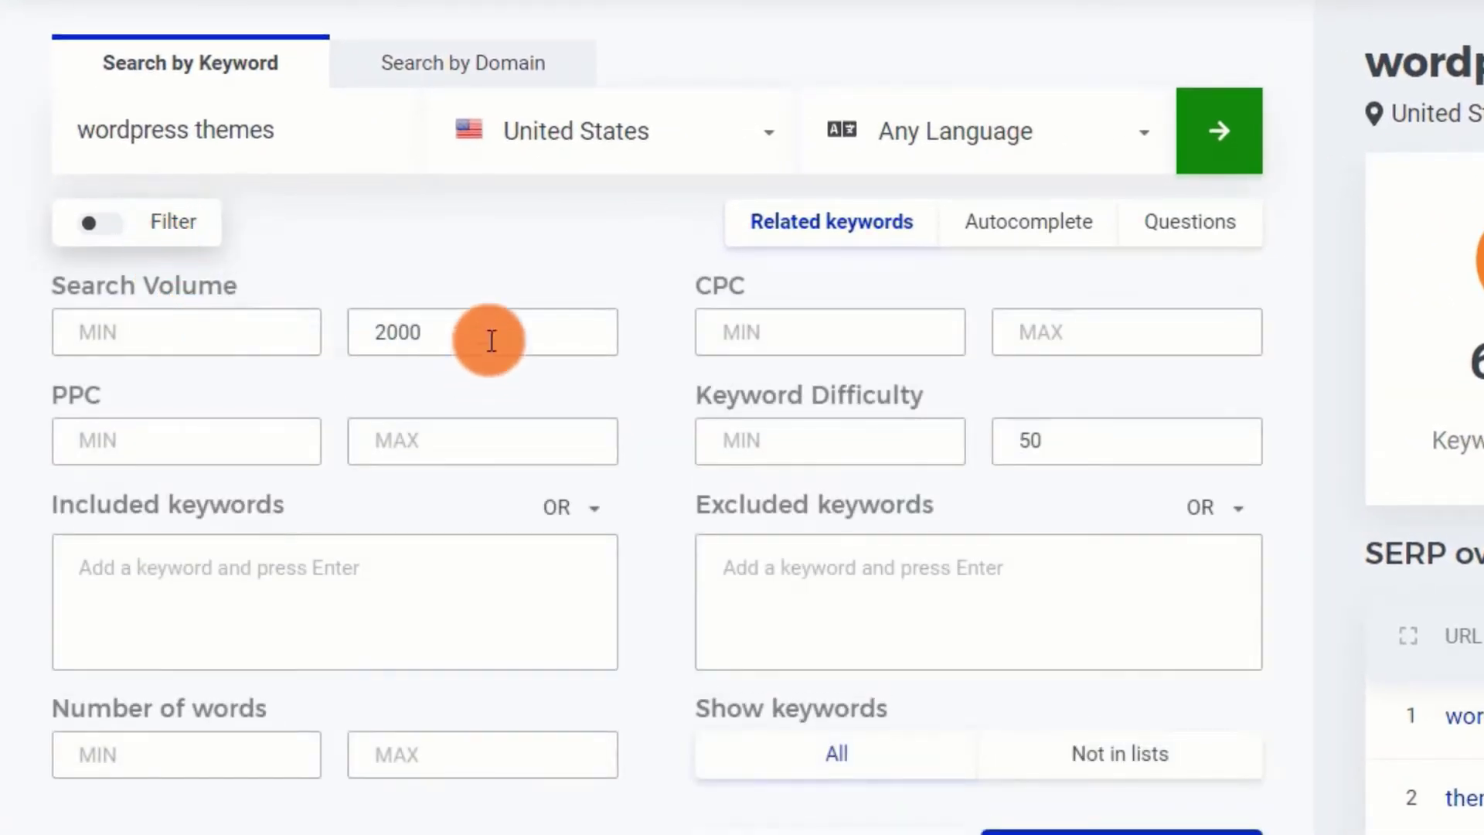
click(456, 326)
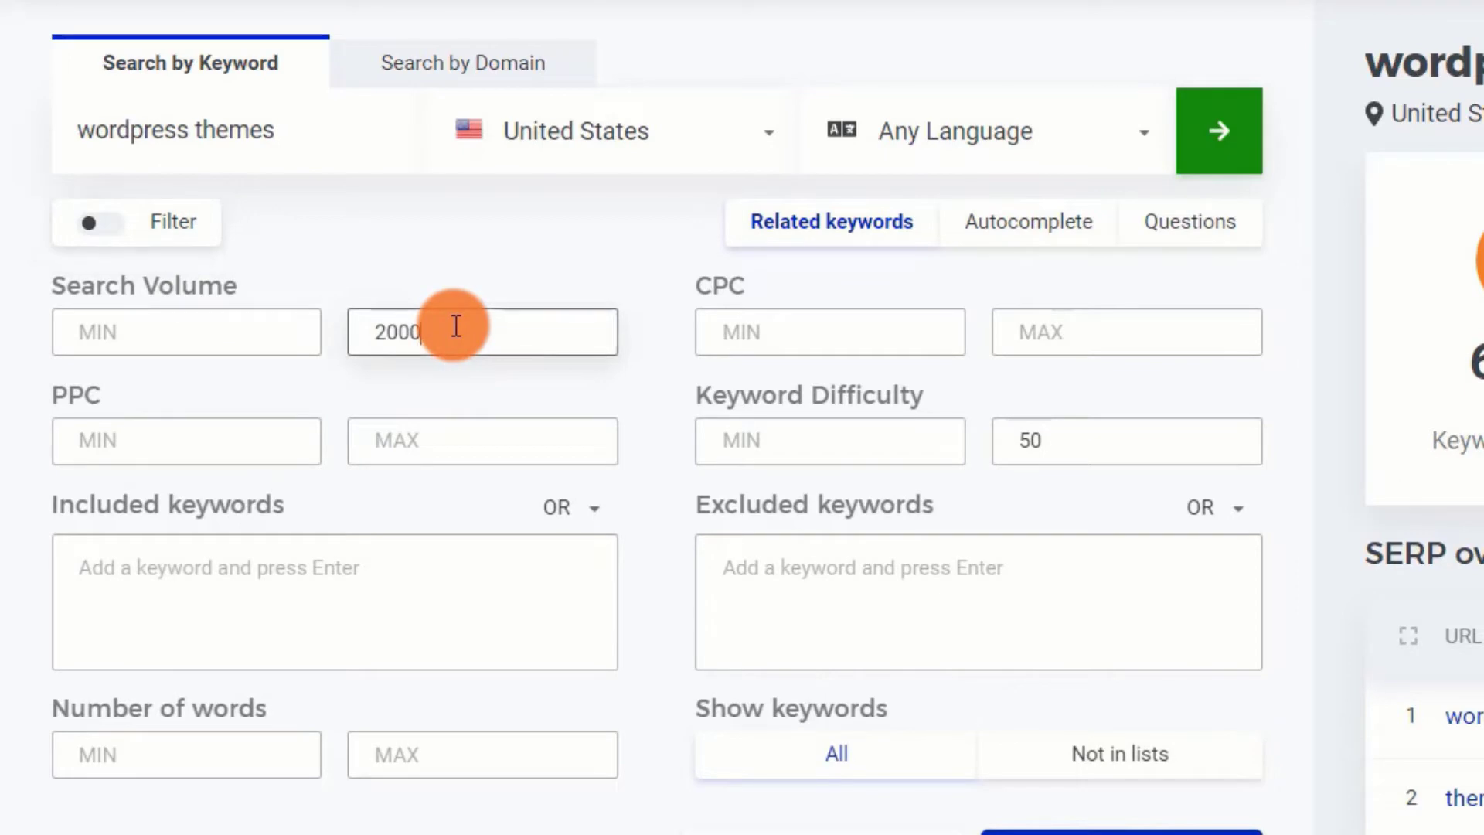
click(1109, 439)
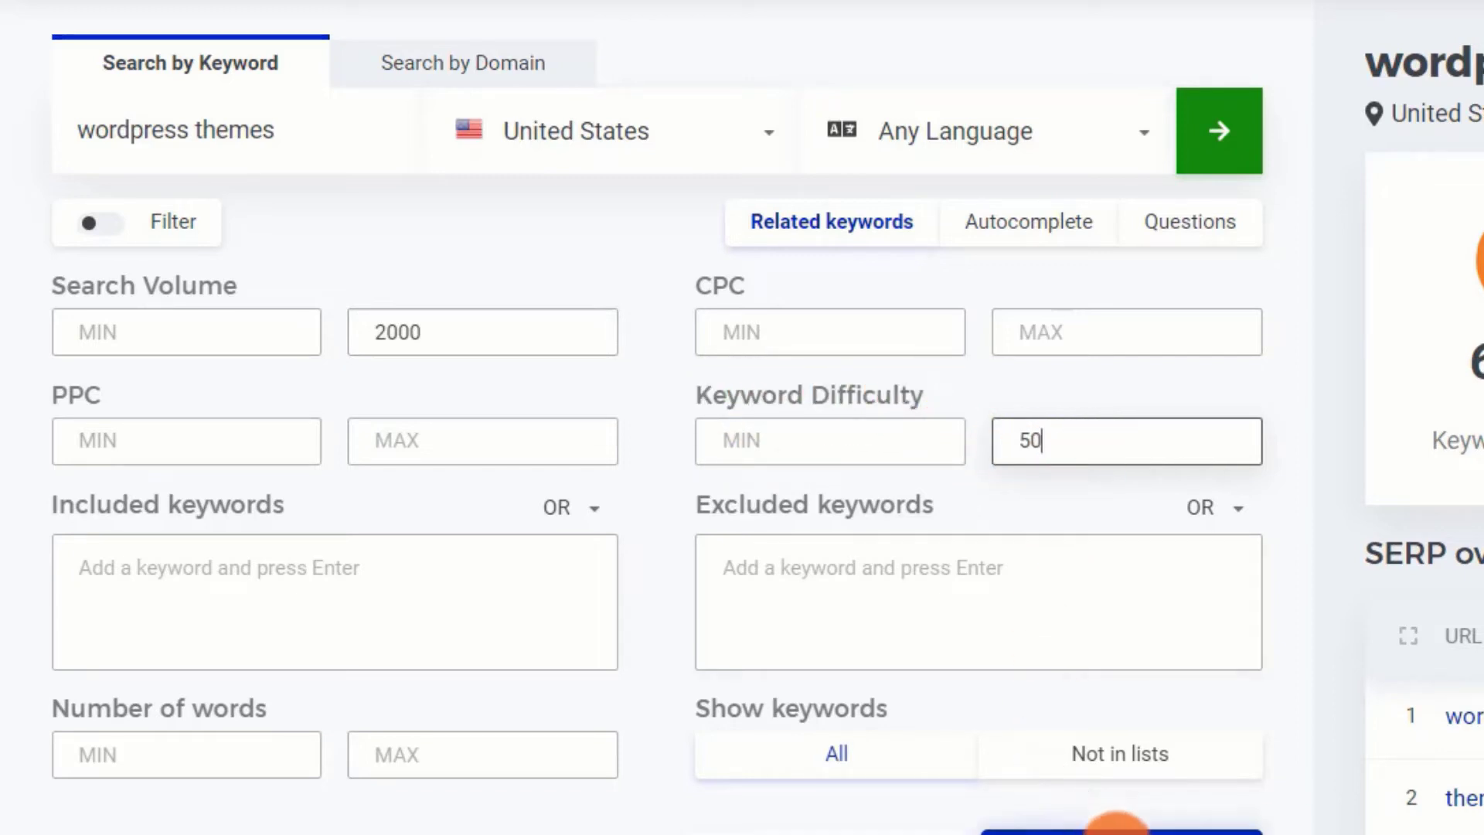
- Apply the volume and difficulty filter and scroll through the filtered related keywords table
click(1124, 827)
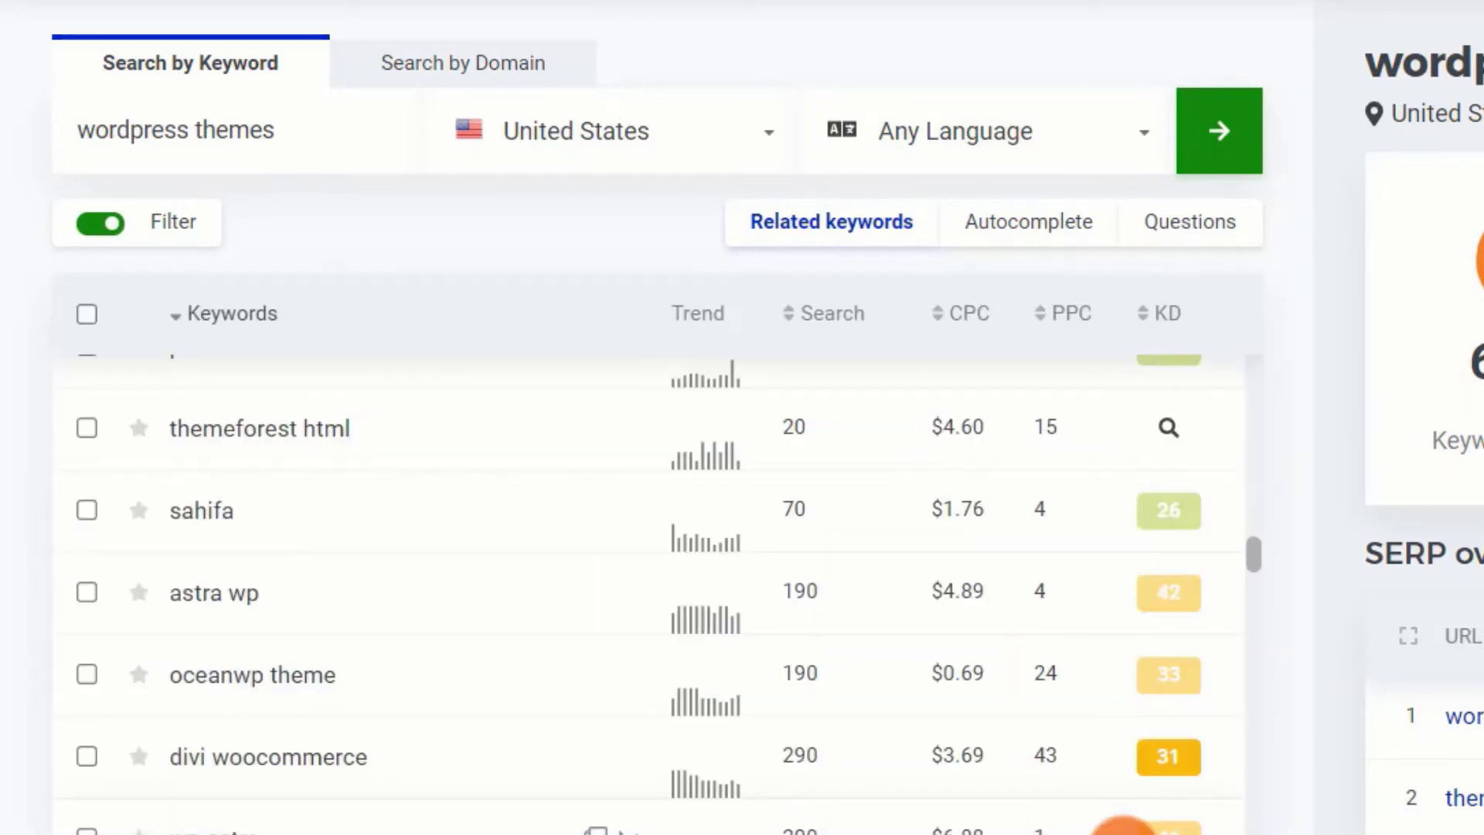
scroll(471, 660, down, 5)
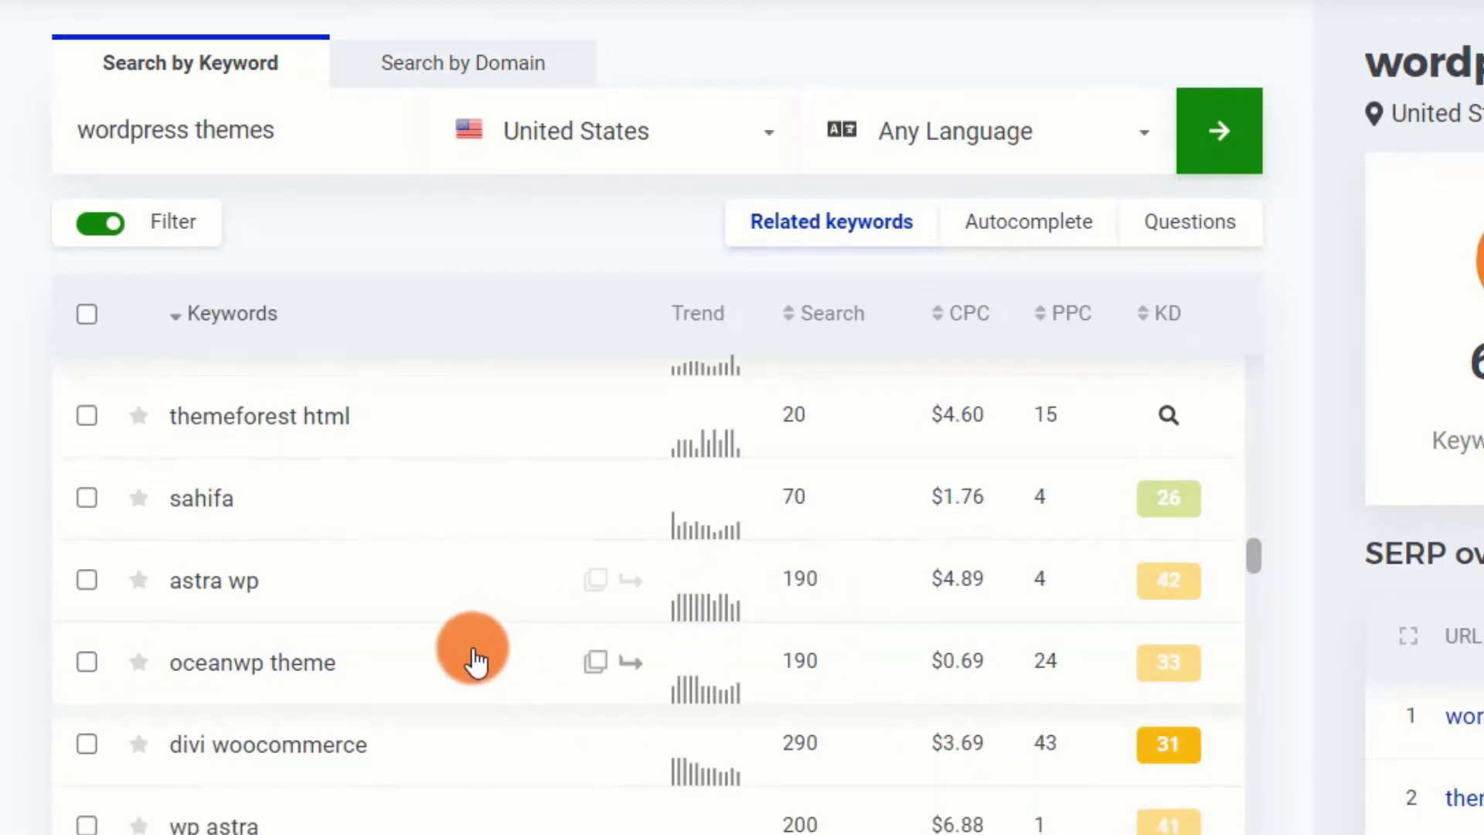
scroll(410, 657, down, 10)
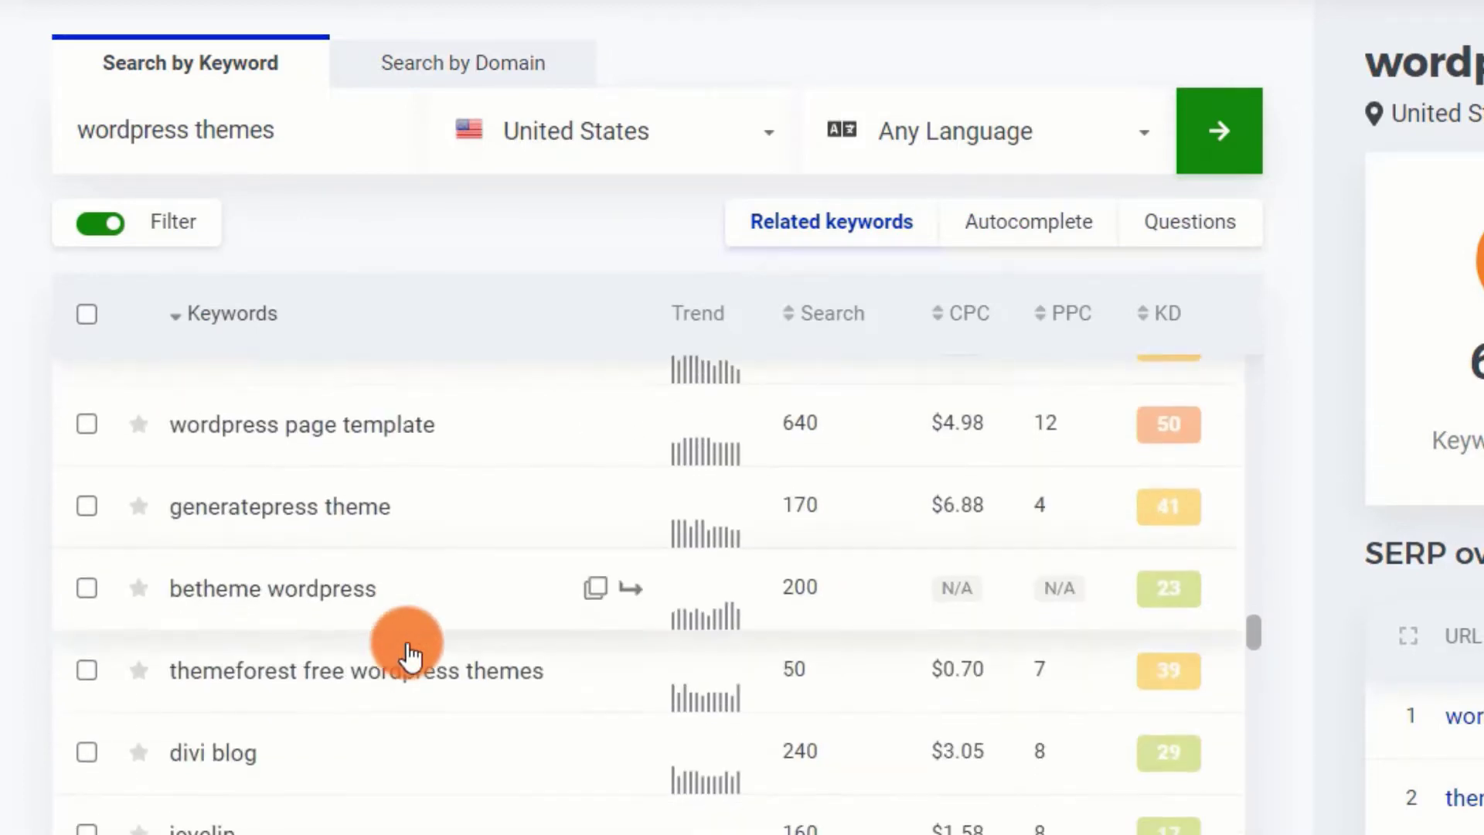
scroll(410, 657, down, 5)
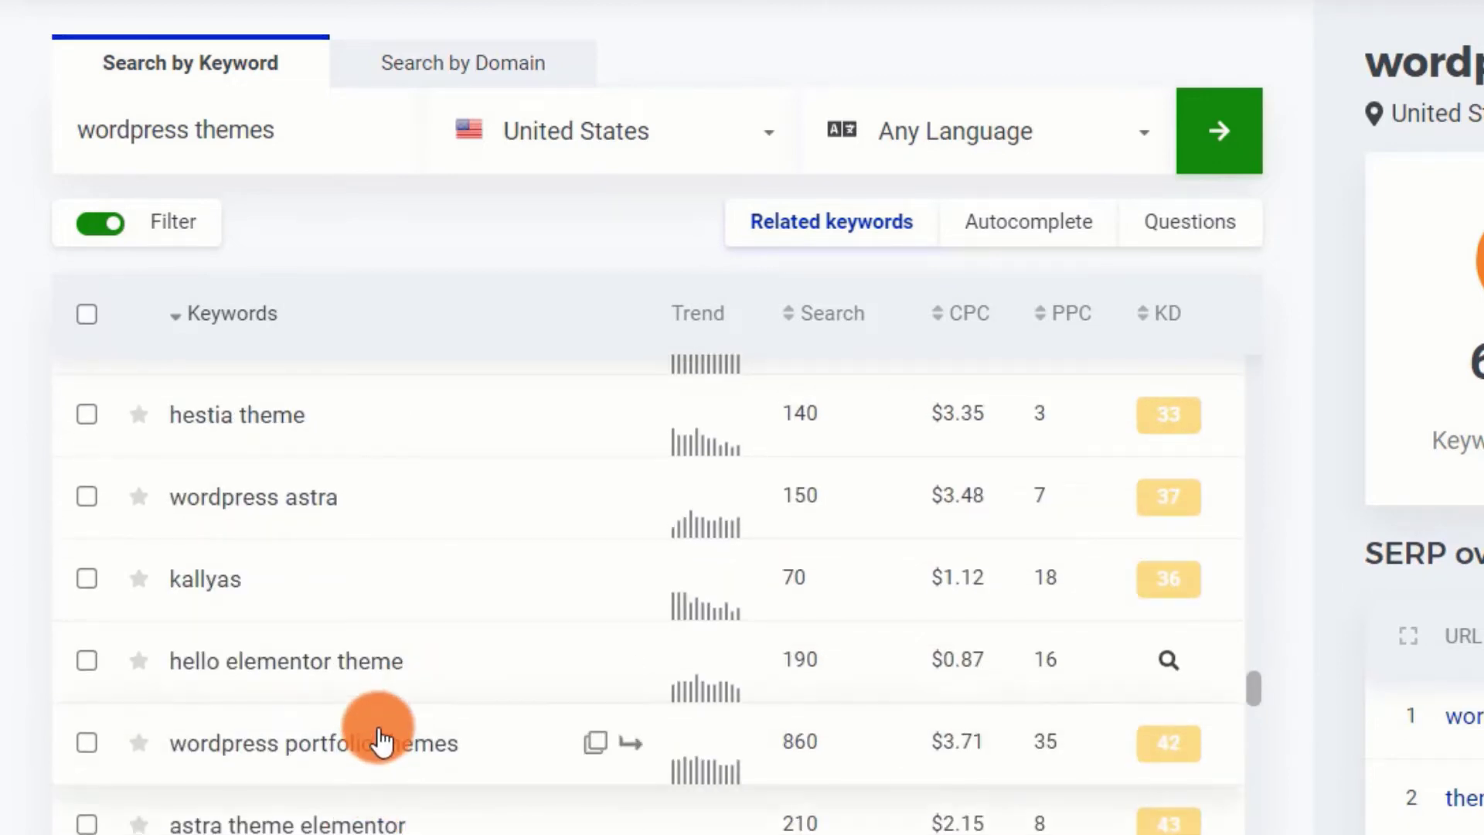
scroll(394, 680, down, 6)
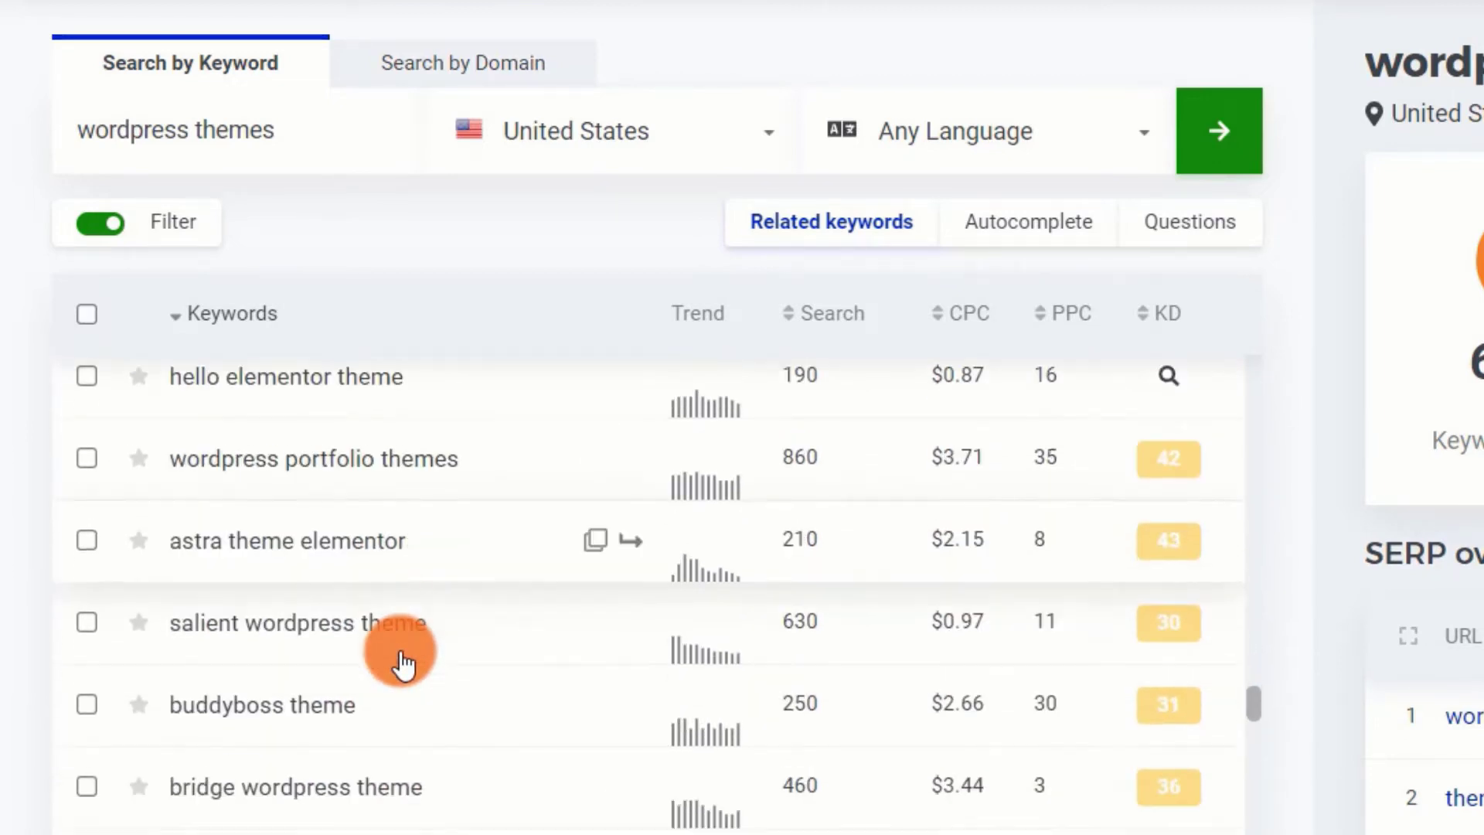
scroll(402, 663, down, 6)
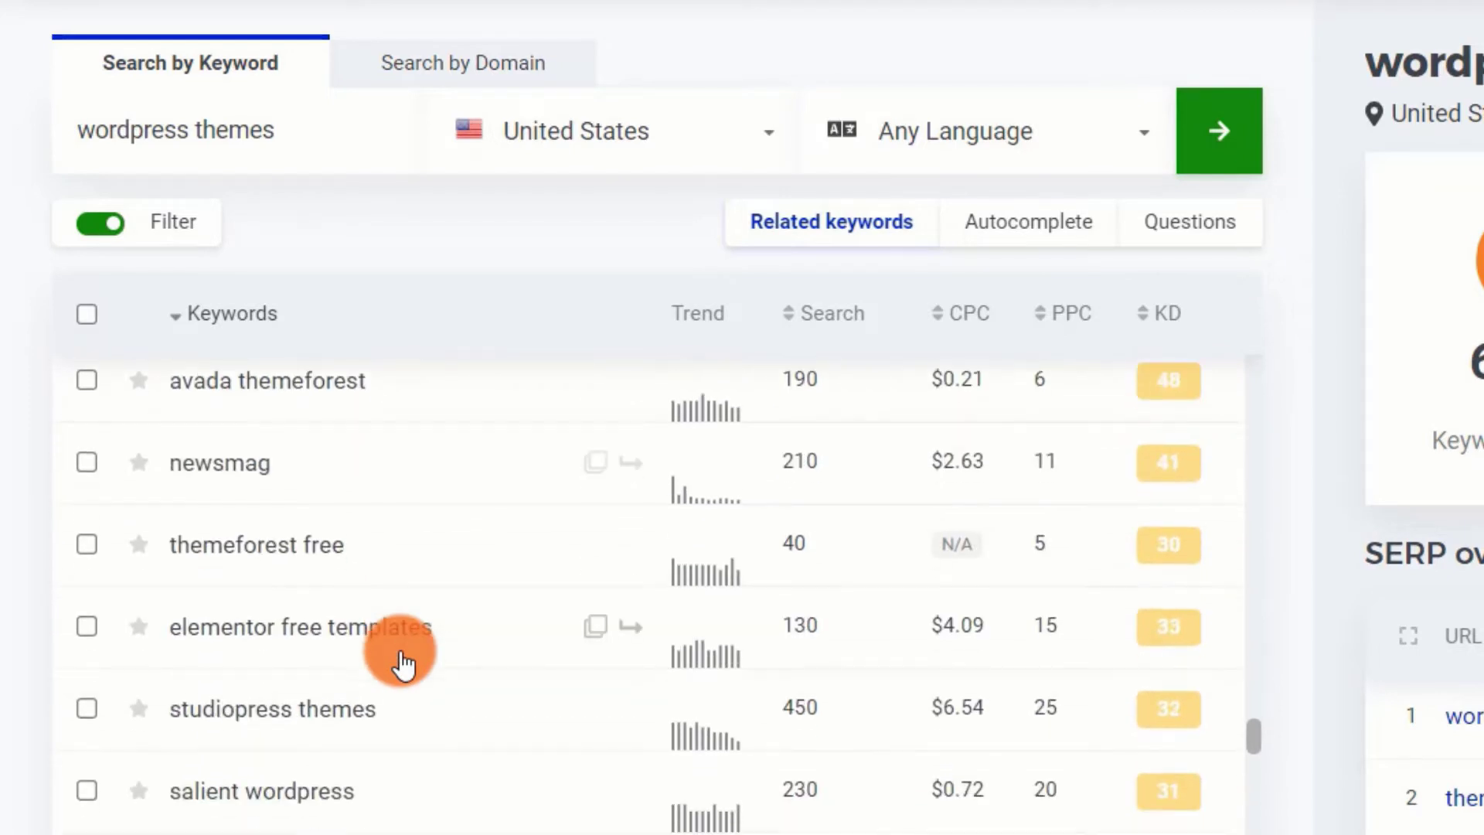
scroll(402, 663, down, 2)
scroll(402, 663, down, 6)
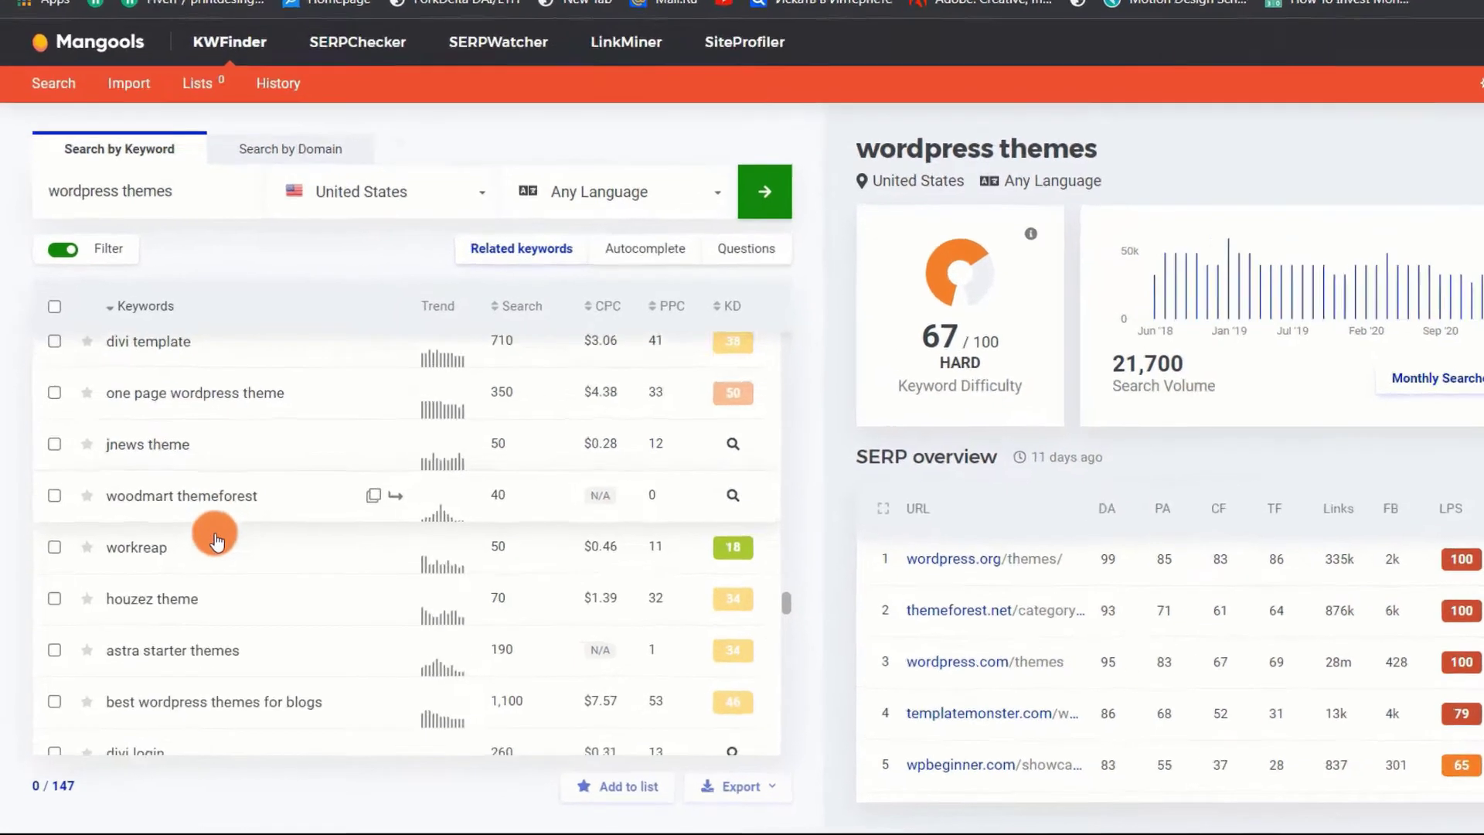
scroll(197, 572, down, 1)
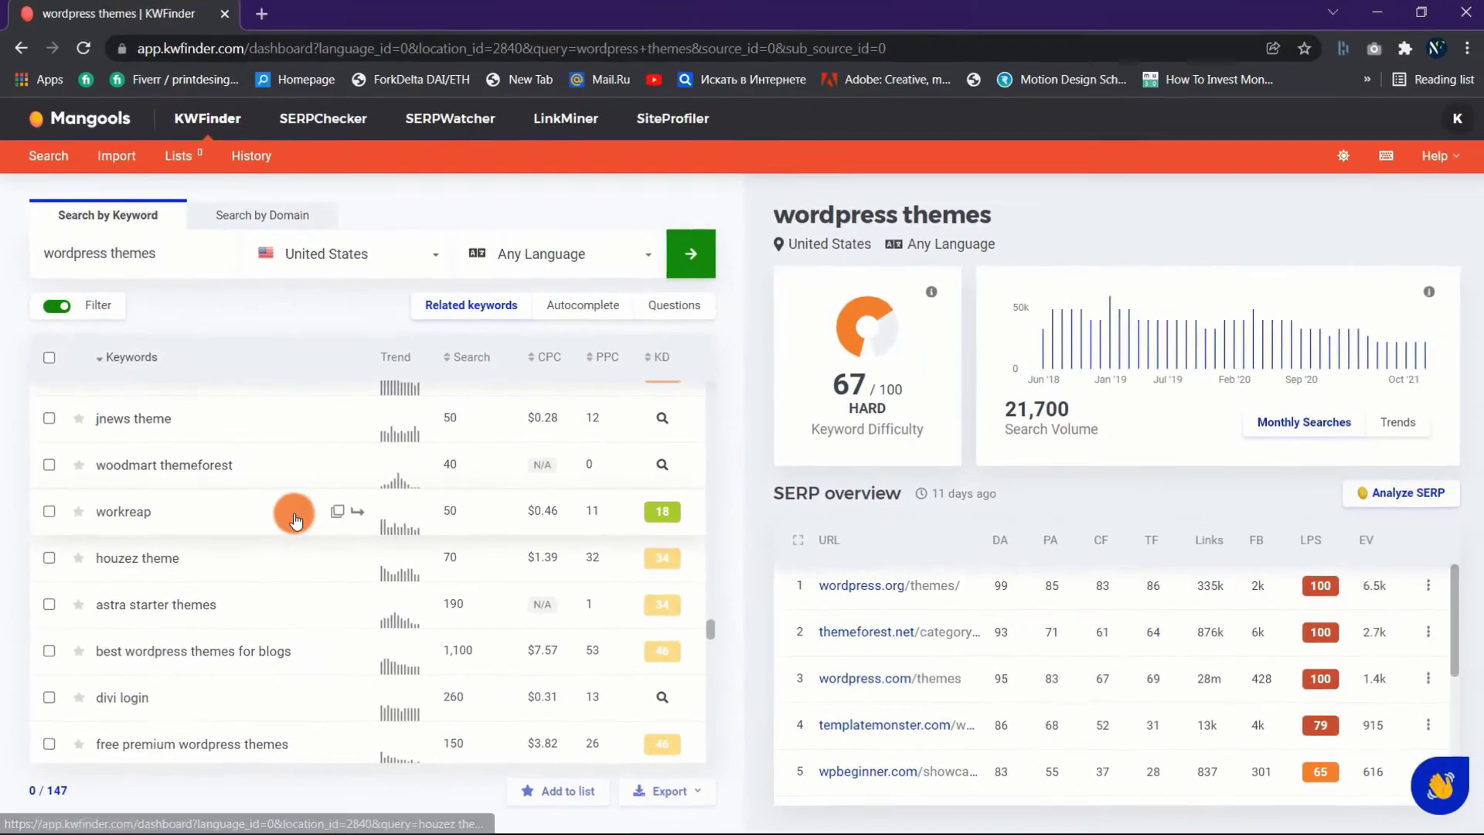
scroll(295, 519, down, 1)
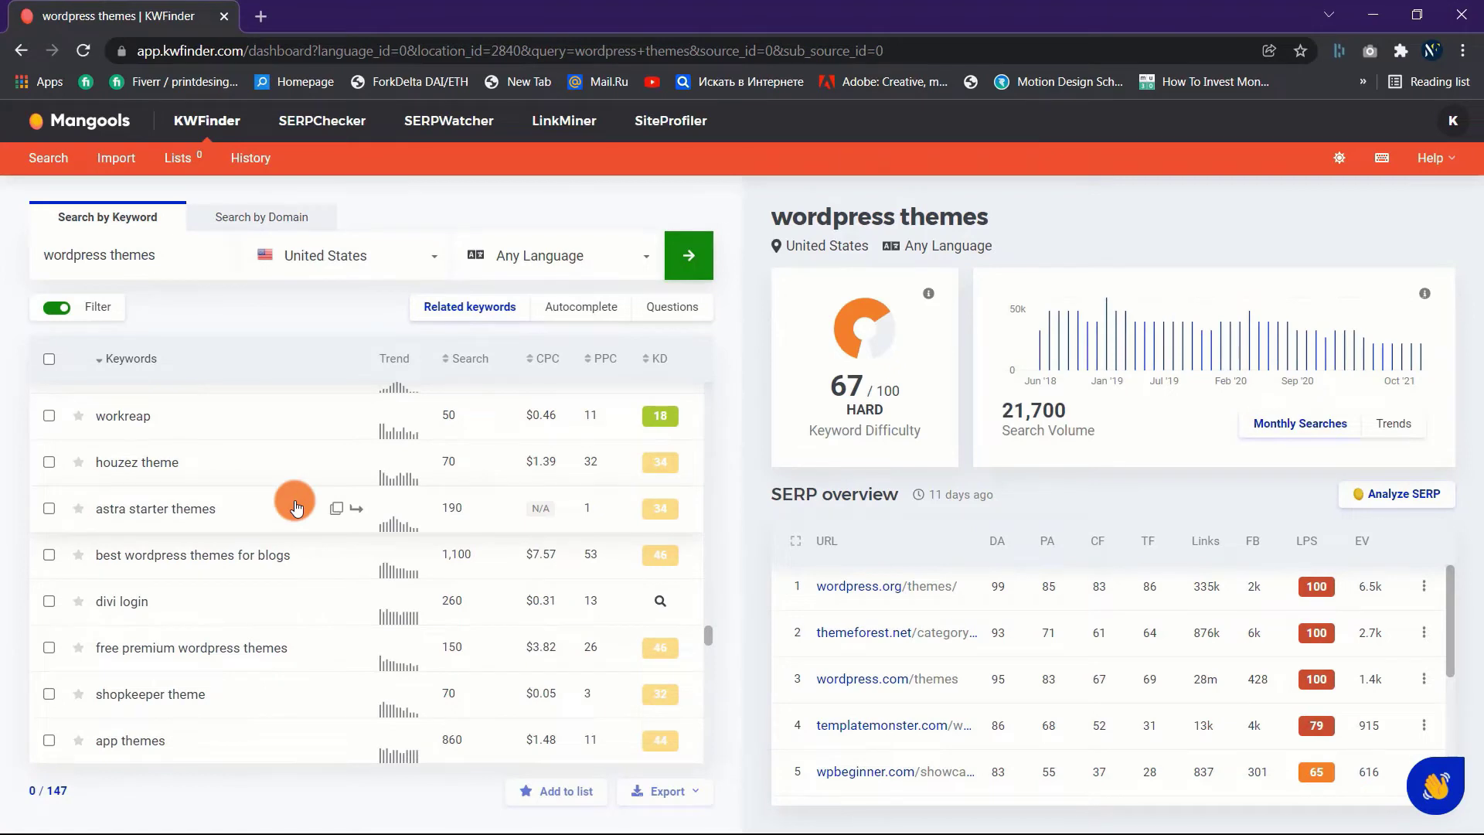
scroll(294, 508, down, 1)
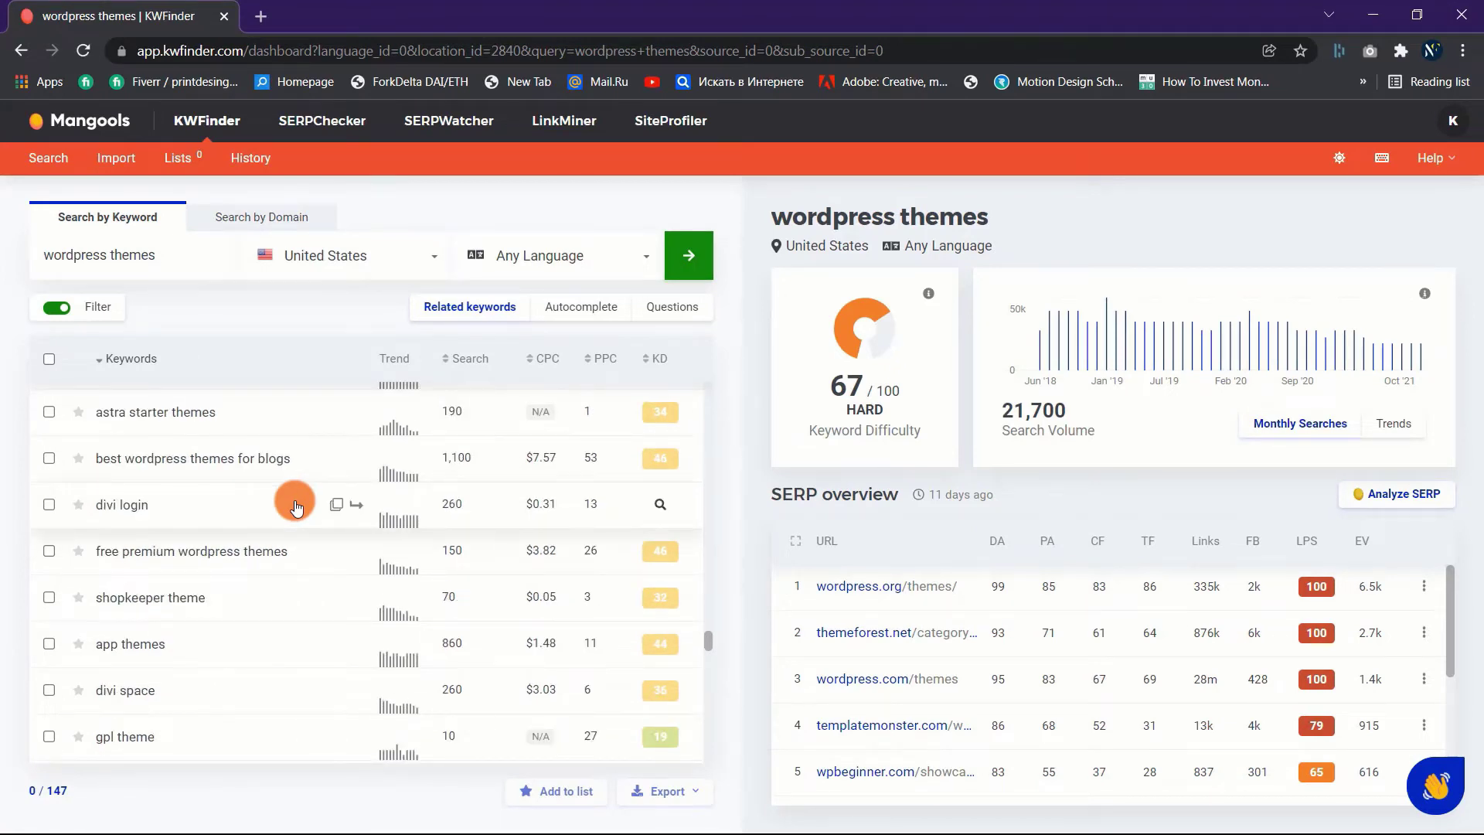
scroll(295, 508, down, 2)
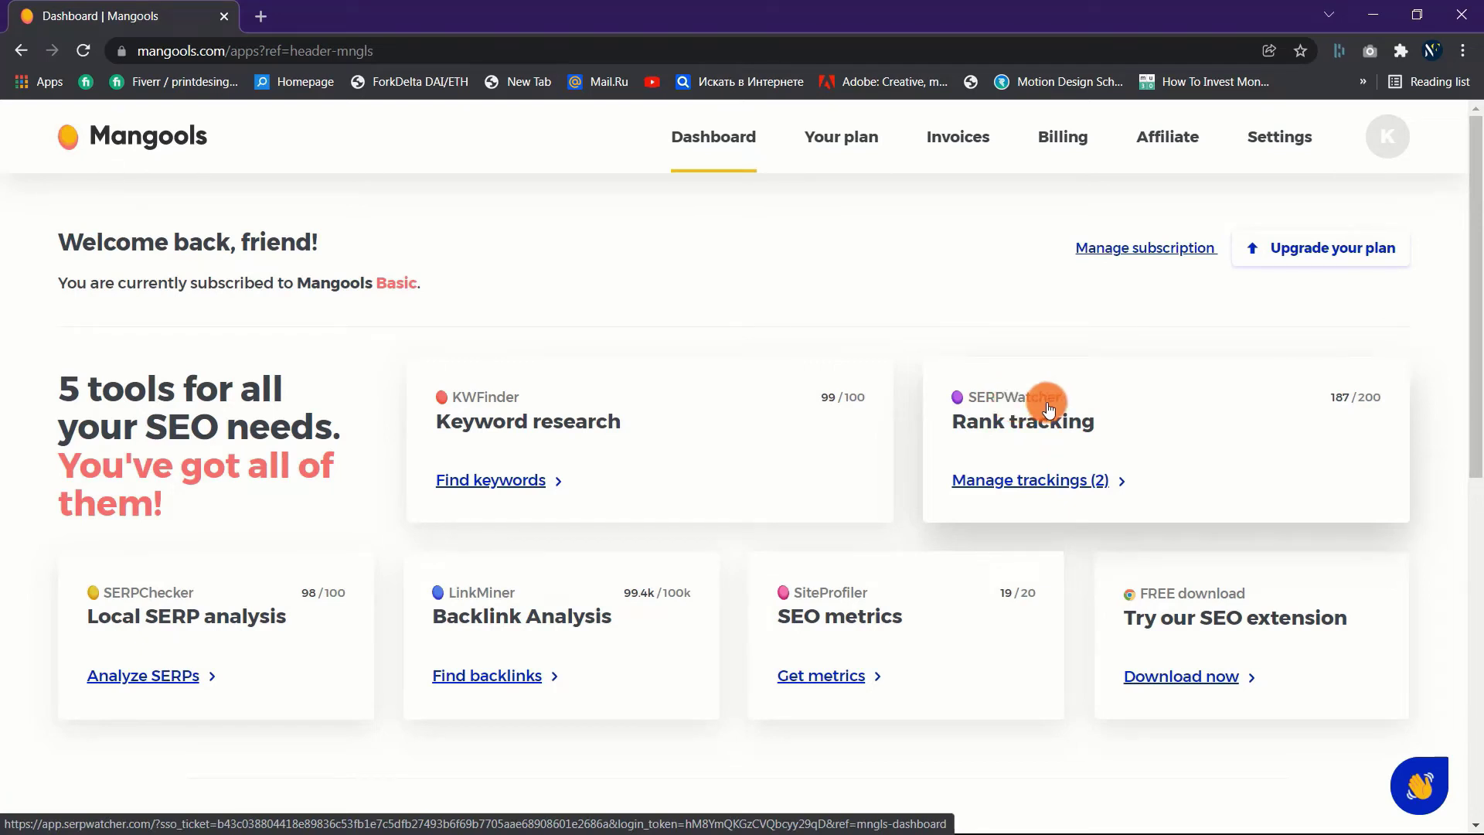
- Start a SERPWatcher tracking for theblogstarter.com in the United States and continue to the keywords step
click(1049, 407)
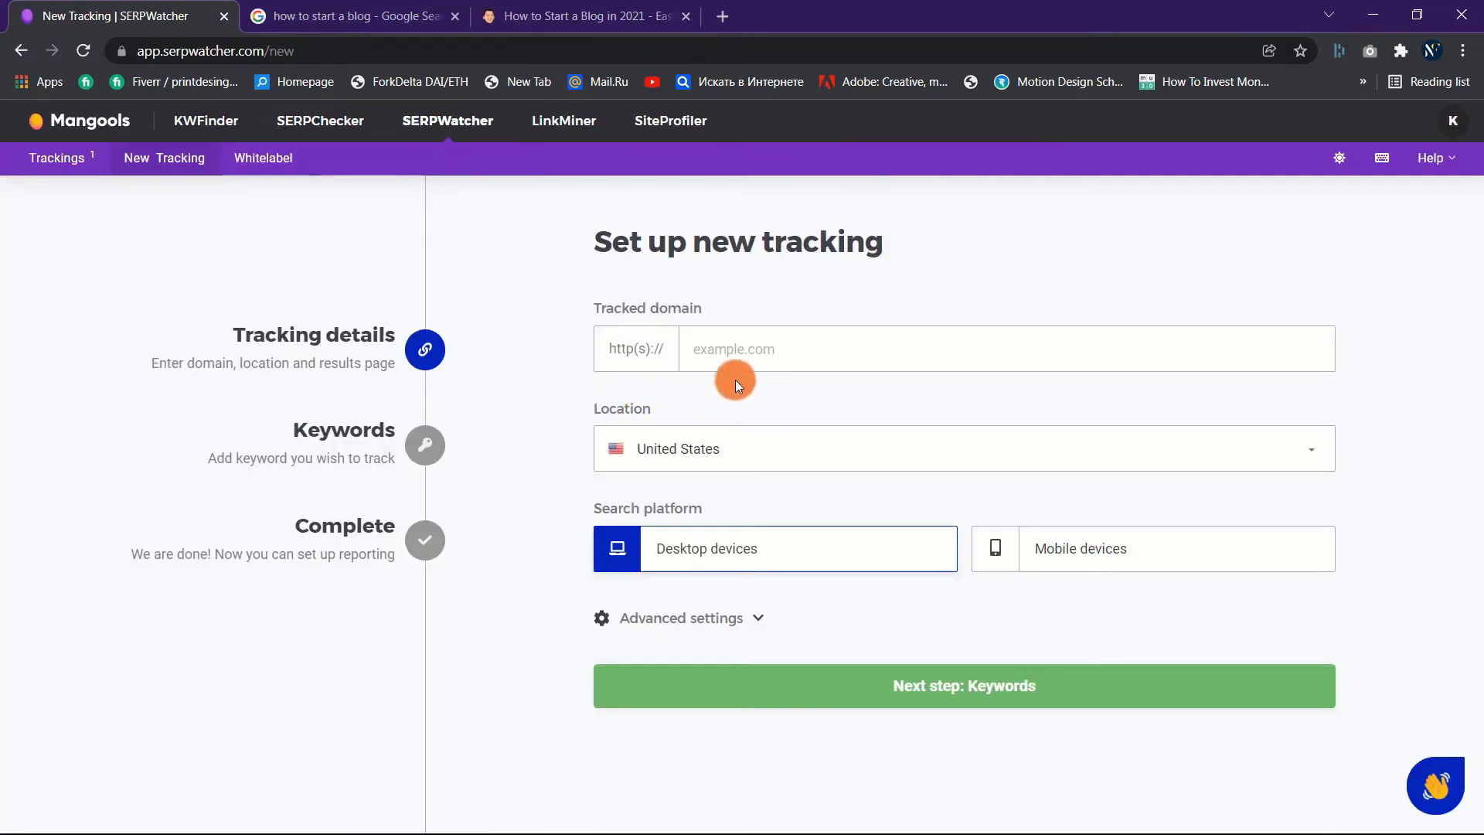
right_click(785, 347)
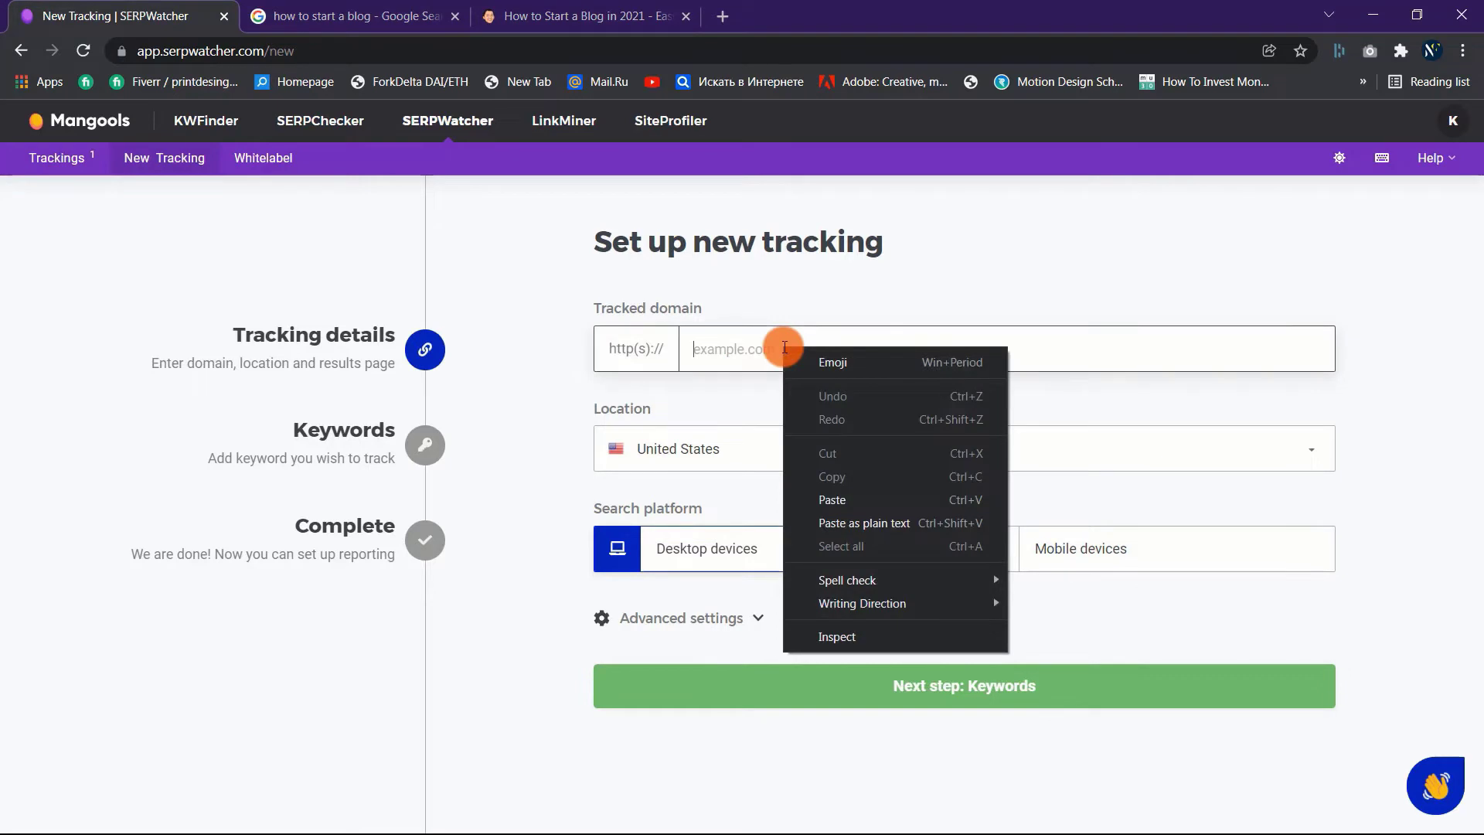
click(502, 351)
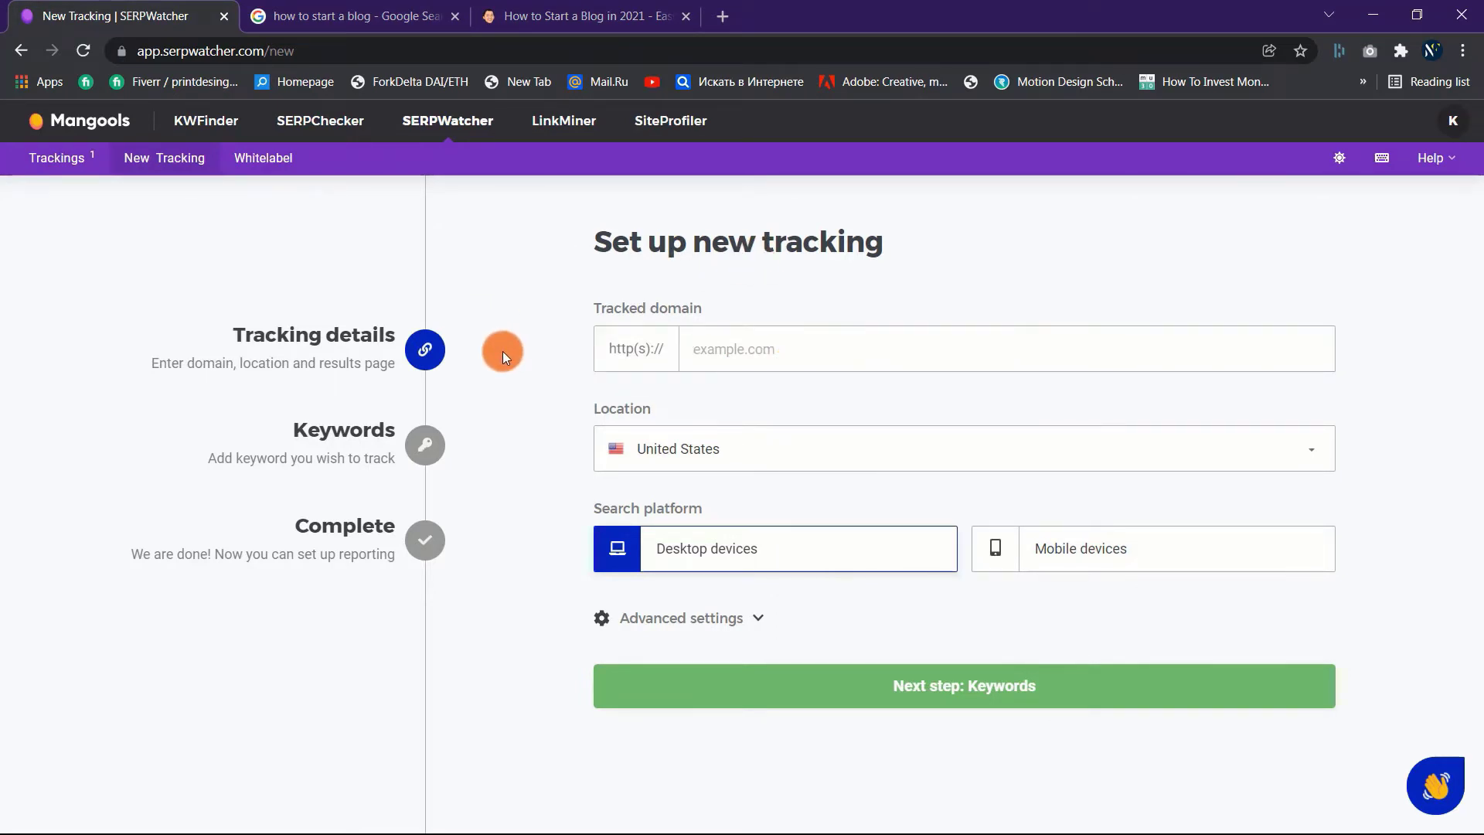
right_click(749, 346)
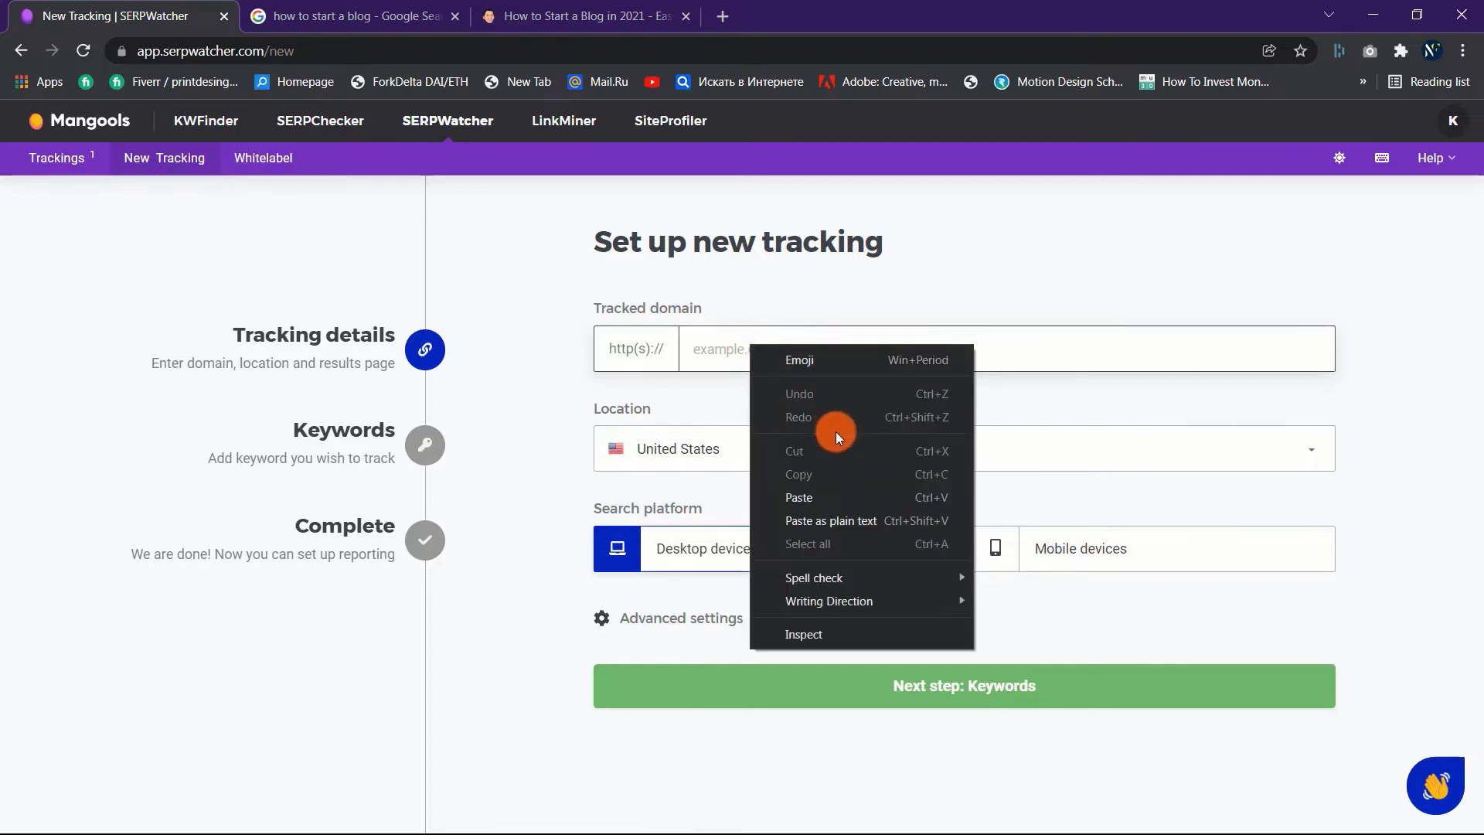
click(823, 495)
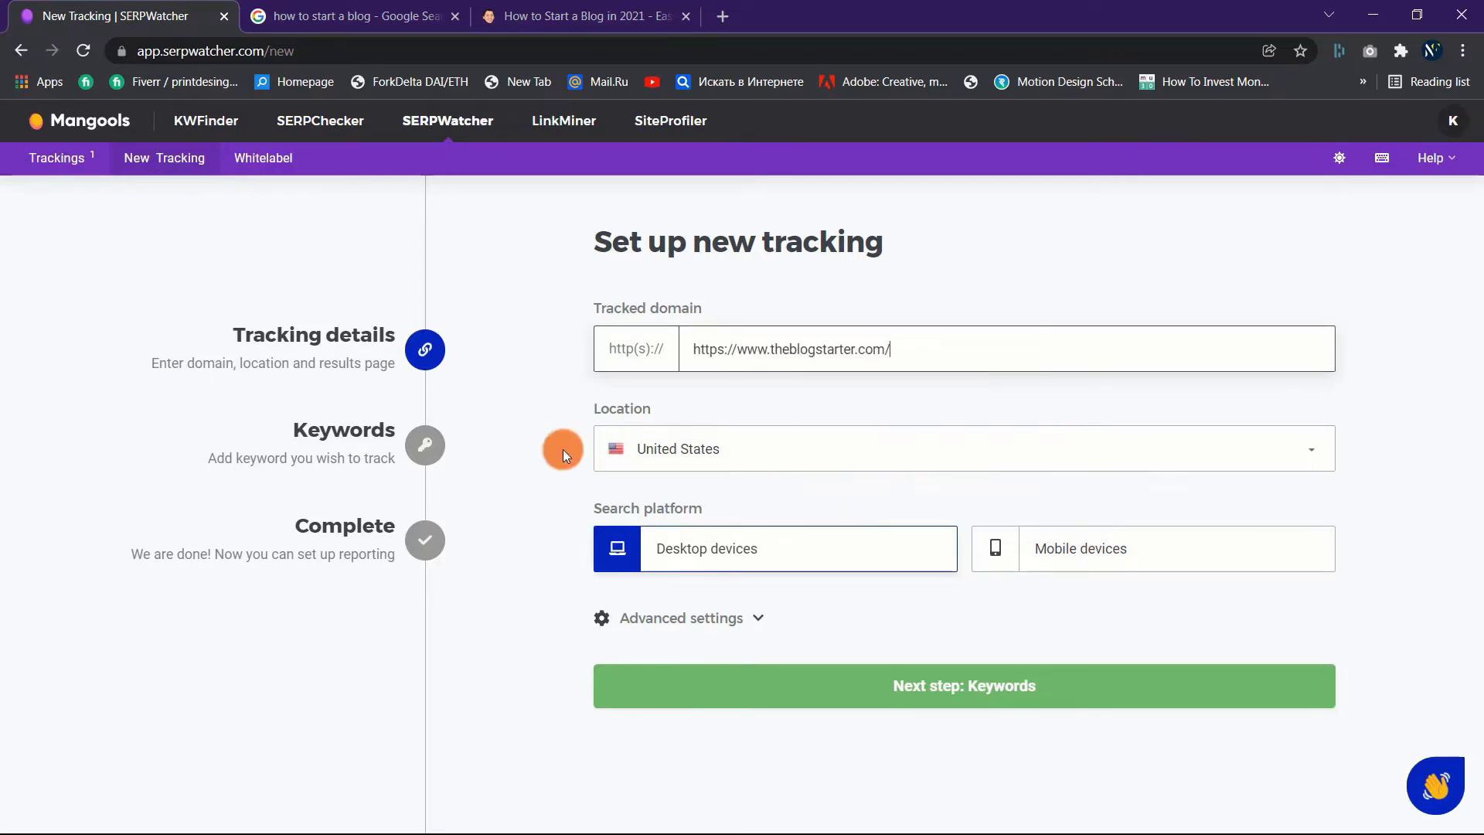
click(790, 460)
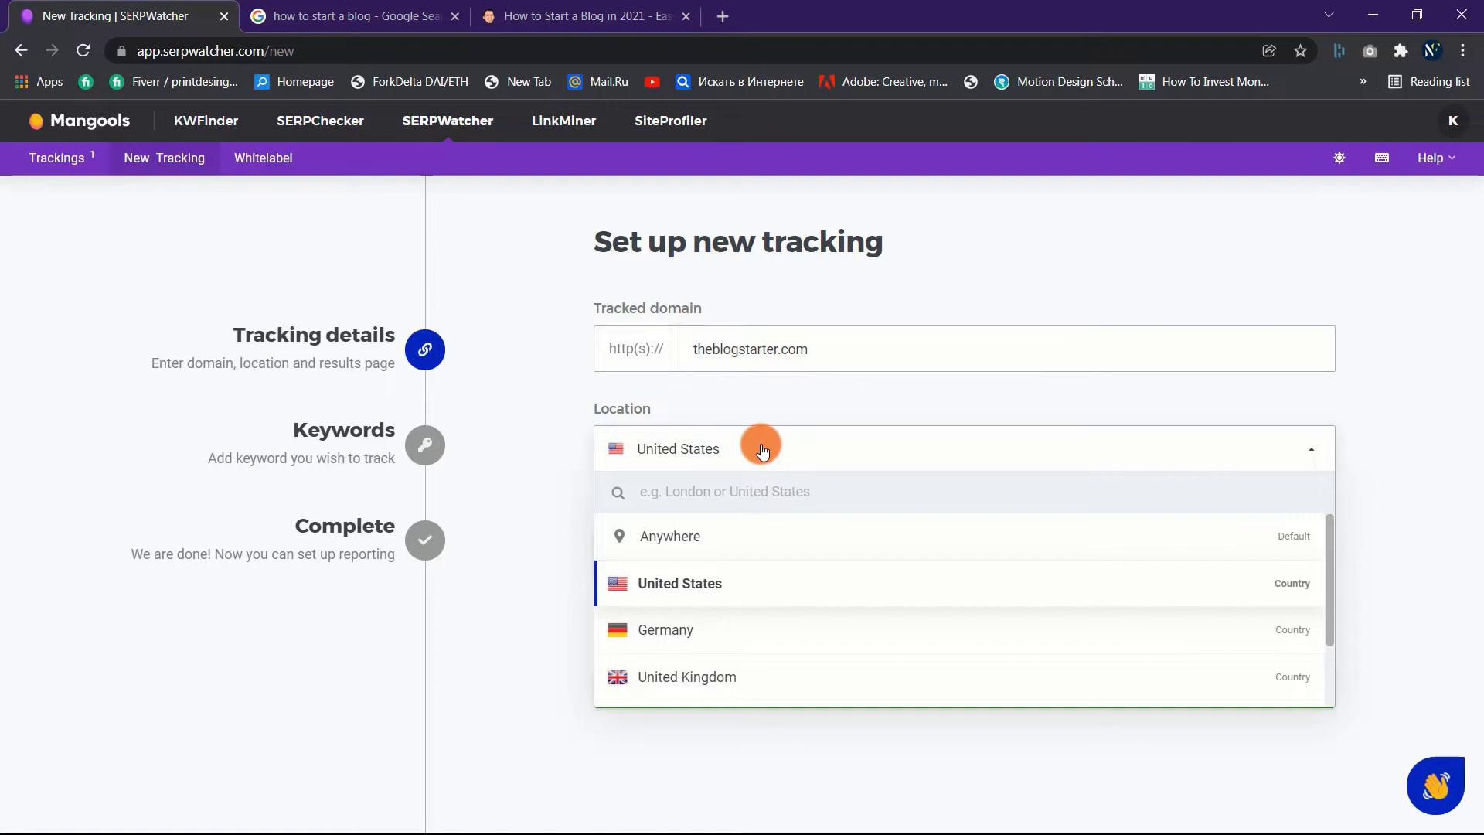
click(759, 443)
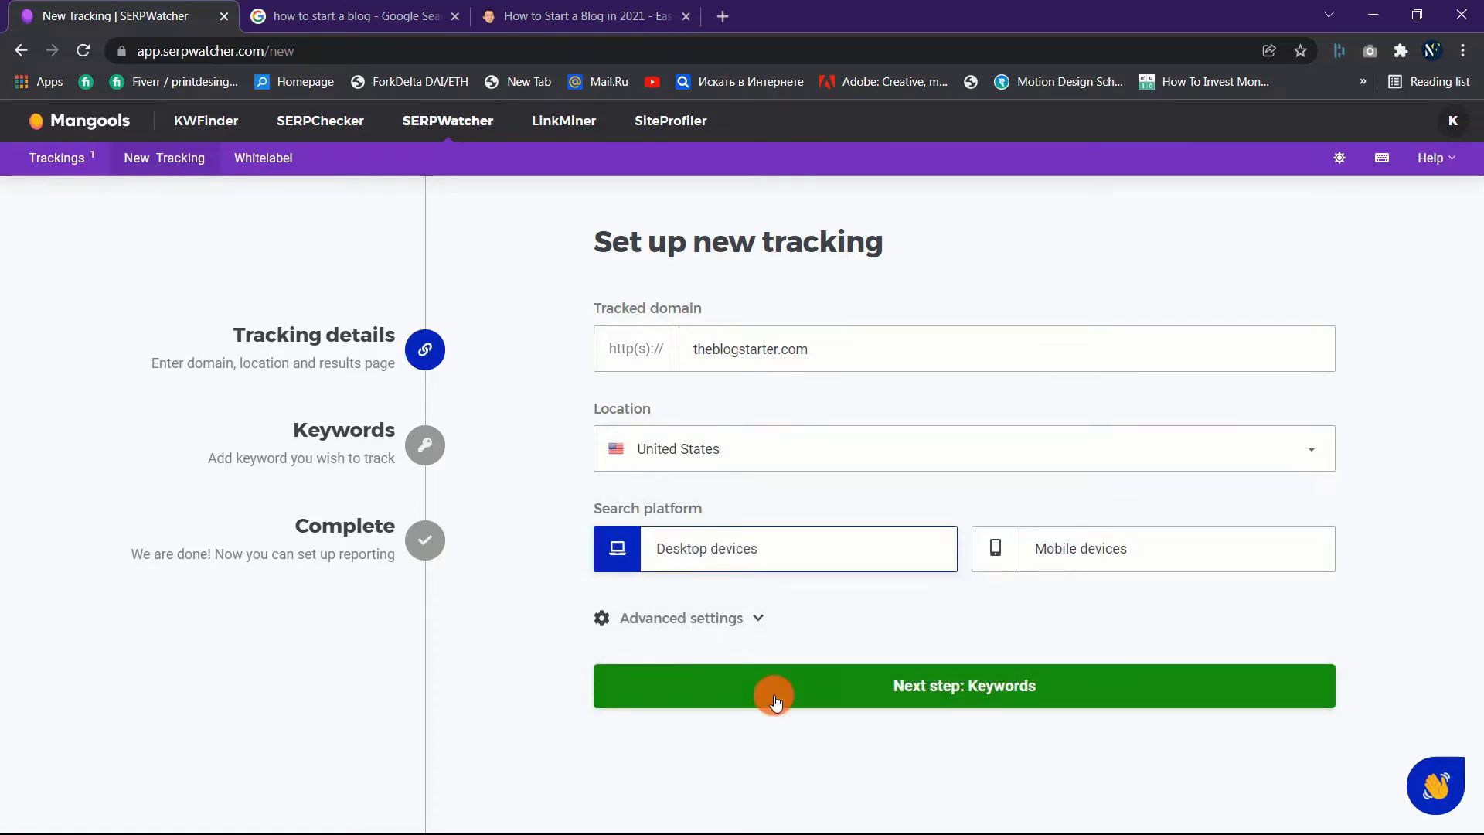
click(966, 696)
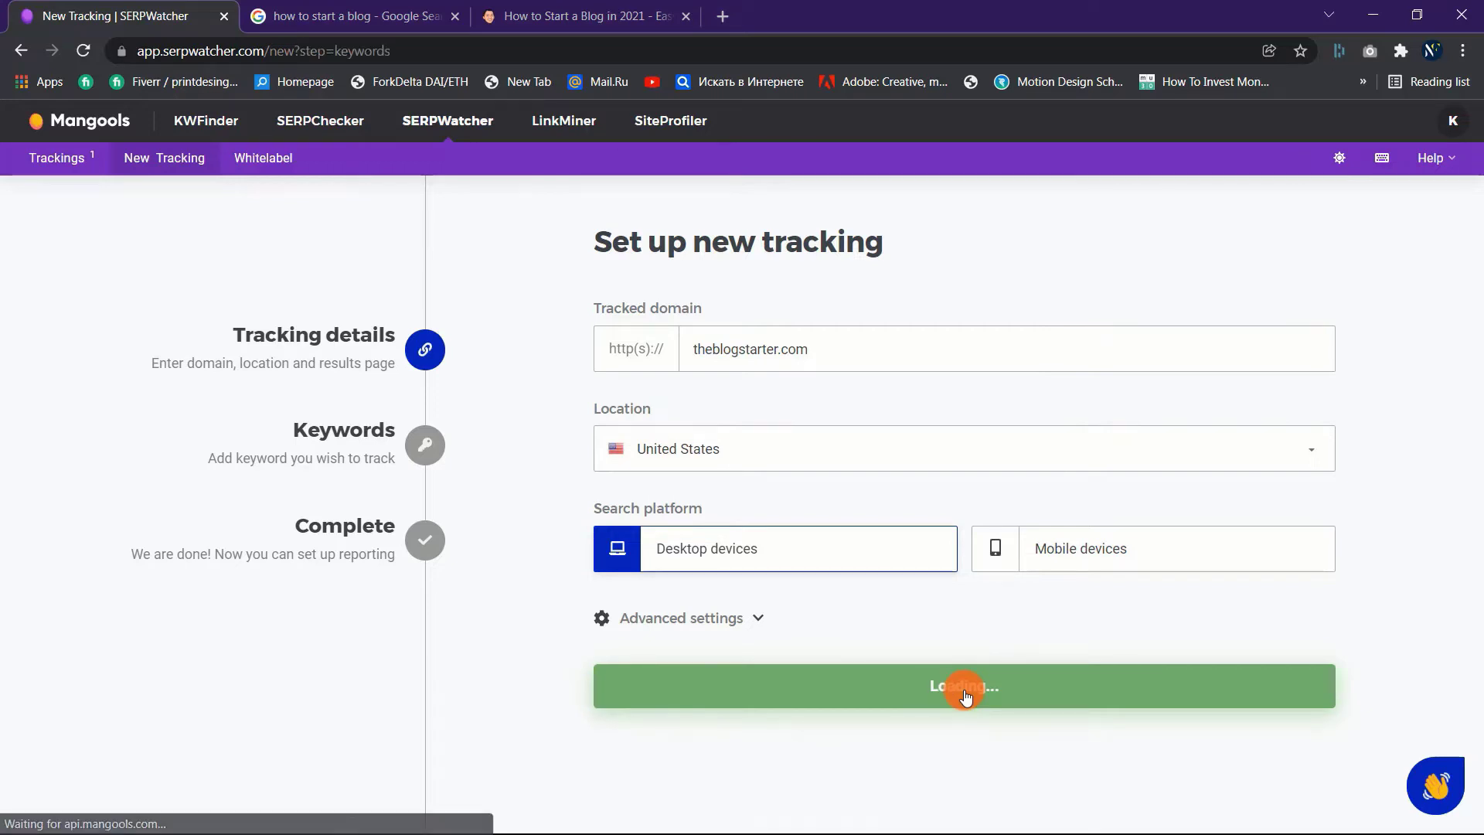
- Paste the four 'how to start a blog' keywords and start tracking them
scroll(592, 581, down, 1)
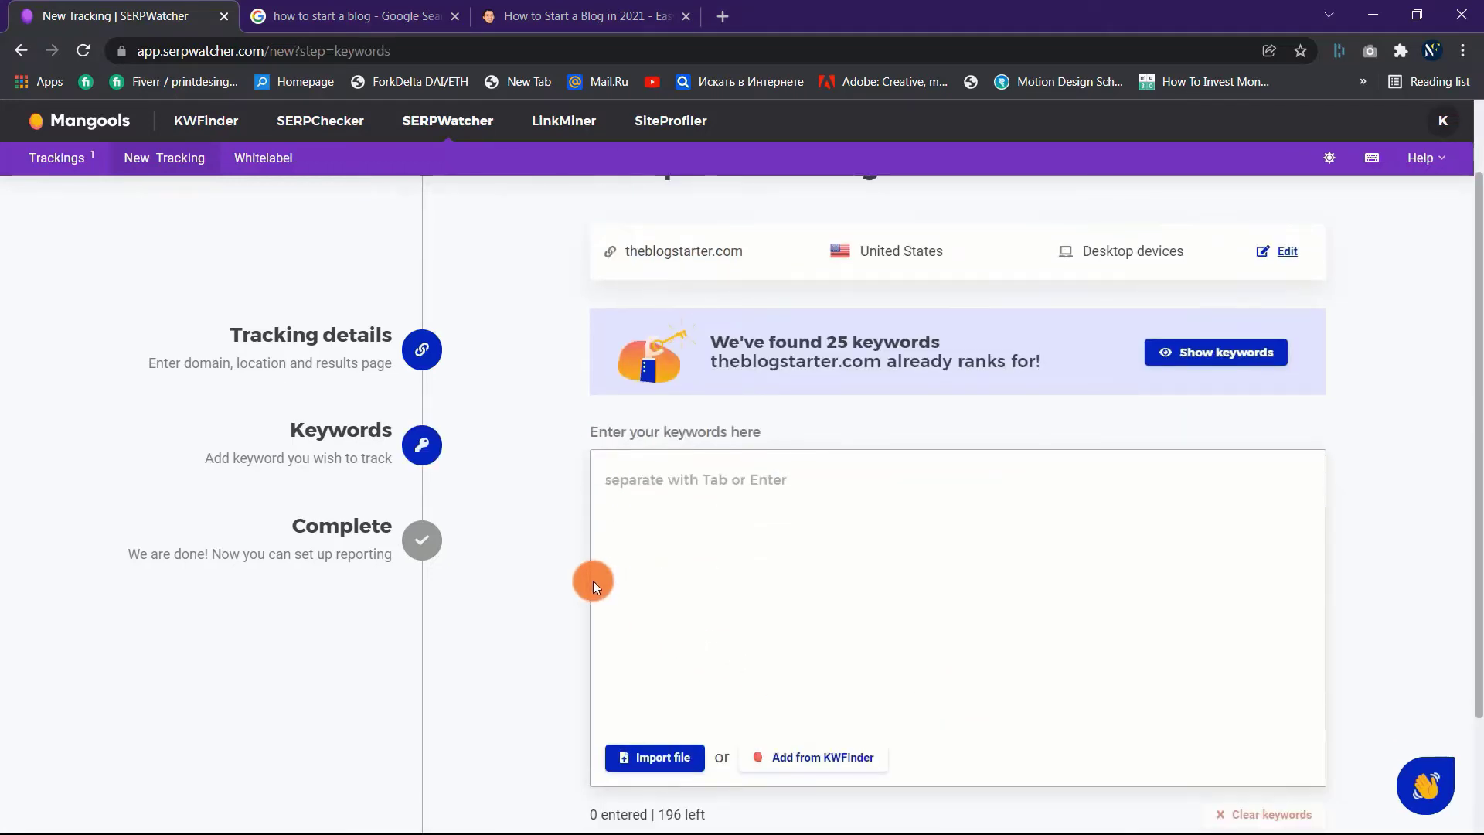
click(674, 492)
text(how to start a blog how to start a blog for free how to start a blog and make money start a blog)
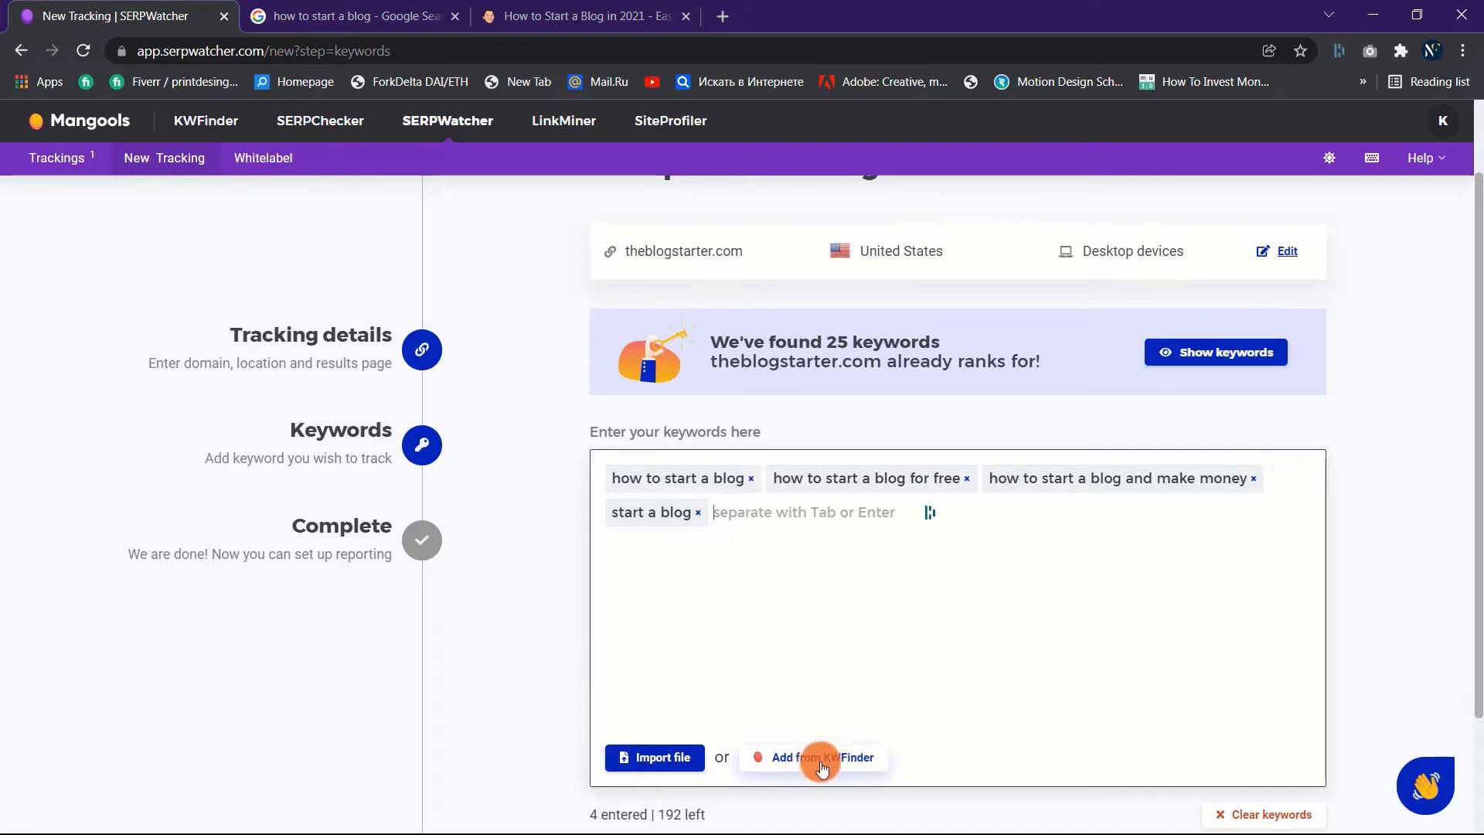
scroll(566, 638, down, 2)
click(969, 725)
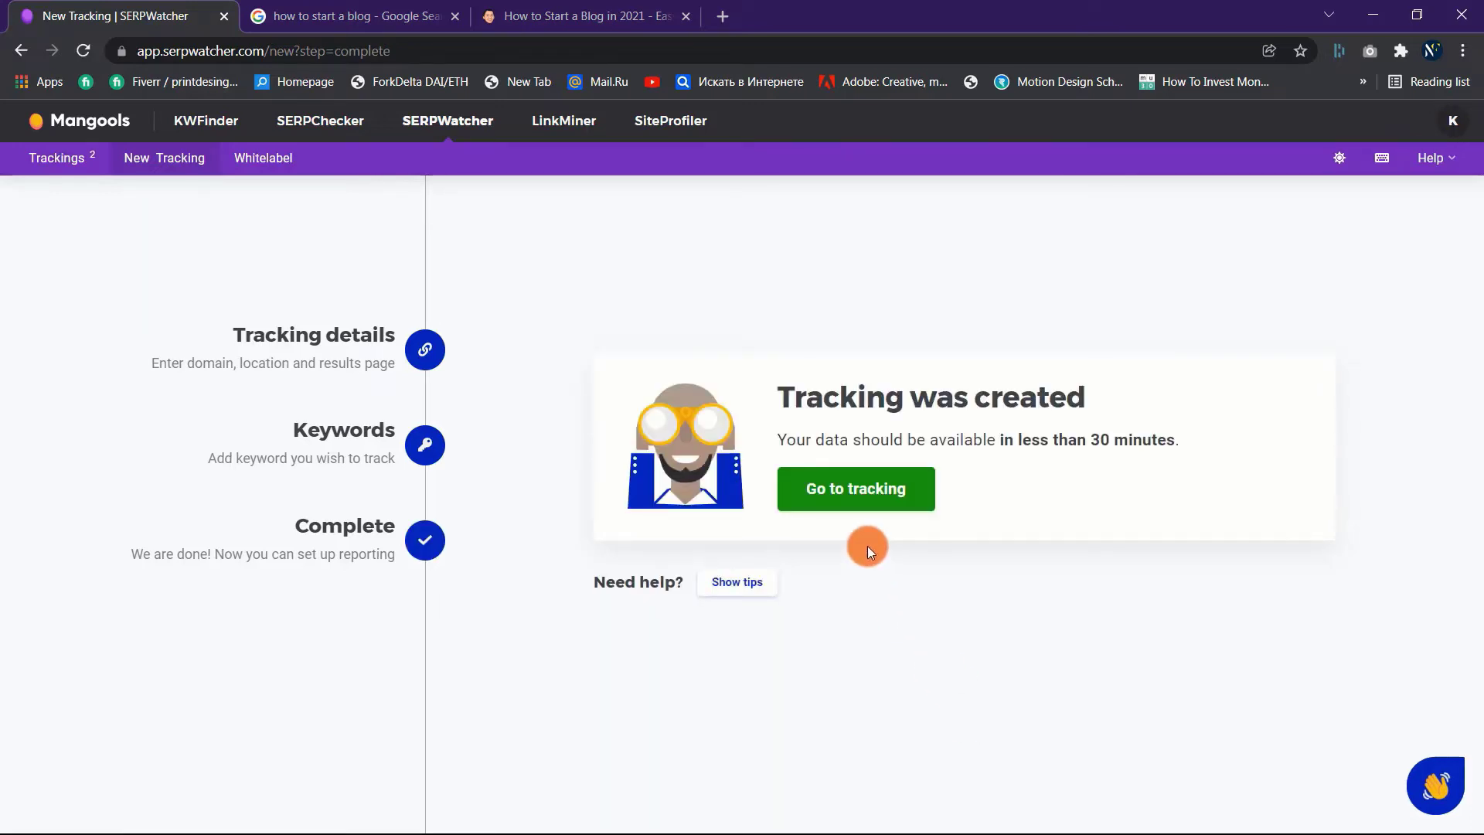
- Open the new theblogstarter.com tracking and scroll through its Performance Index panel
click(856, 489)
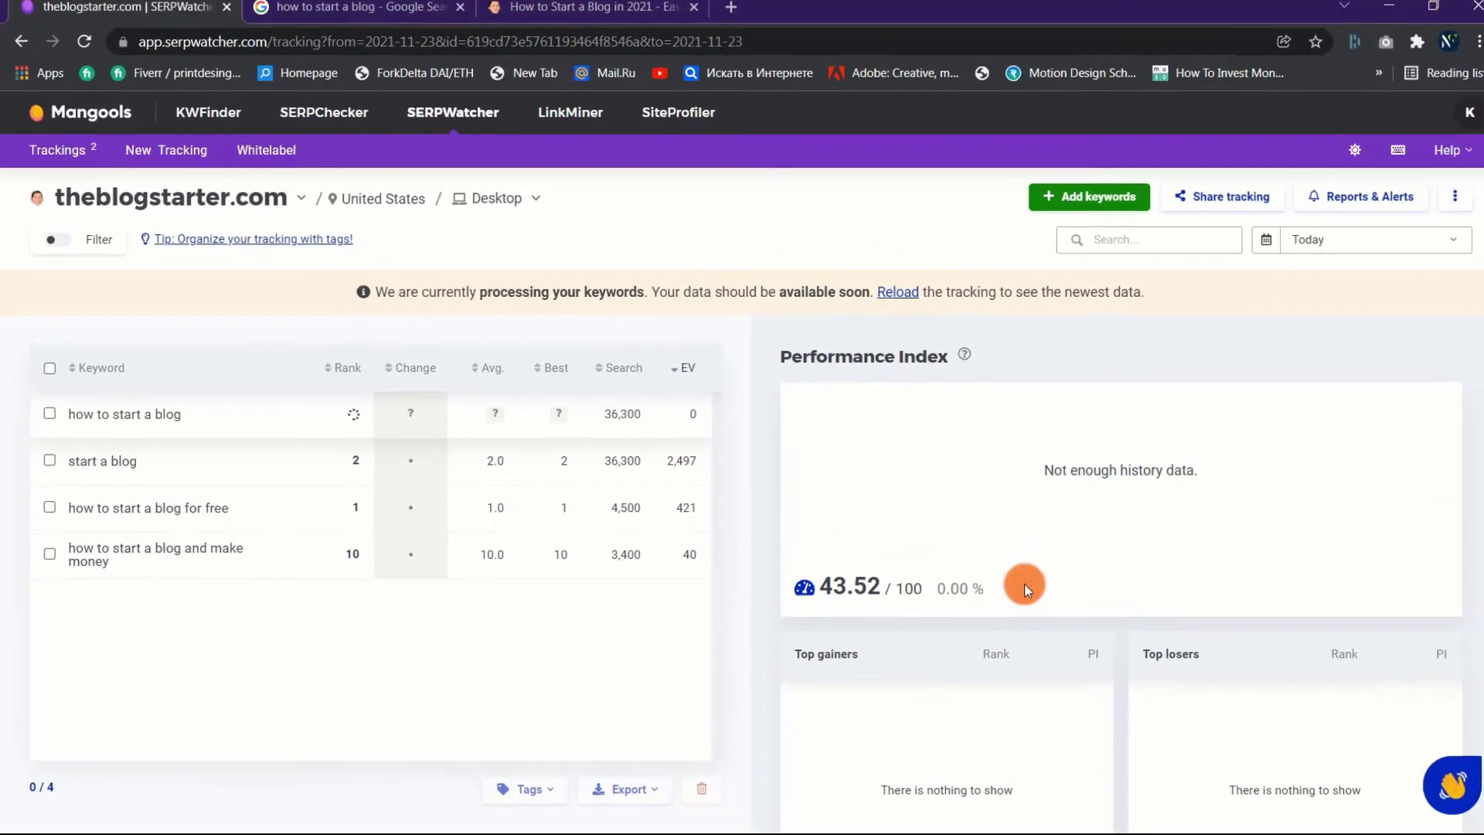
scroll(1028, 556, down, 2)
scroll(1028, 557, down, 5)
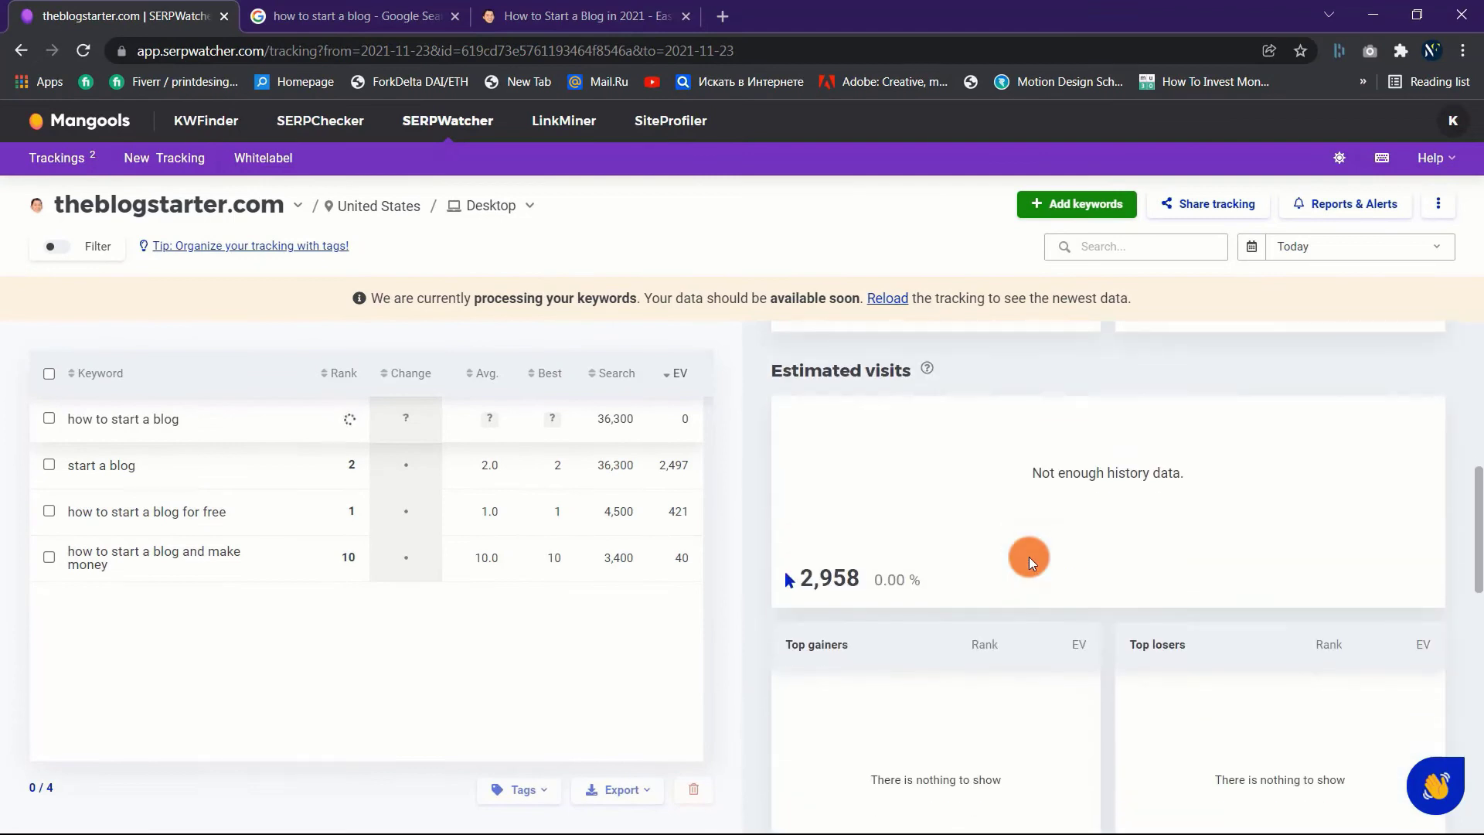
scroll(1028, 557, up, 6)
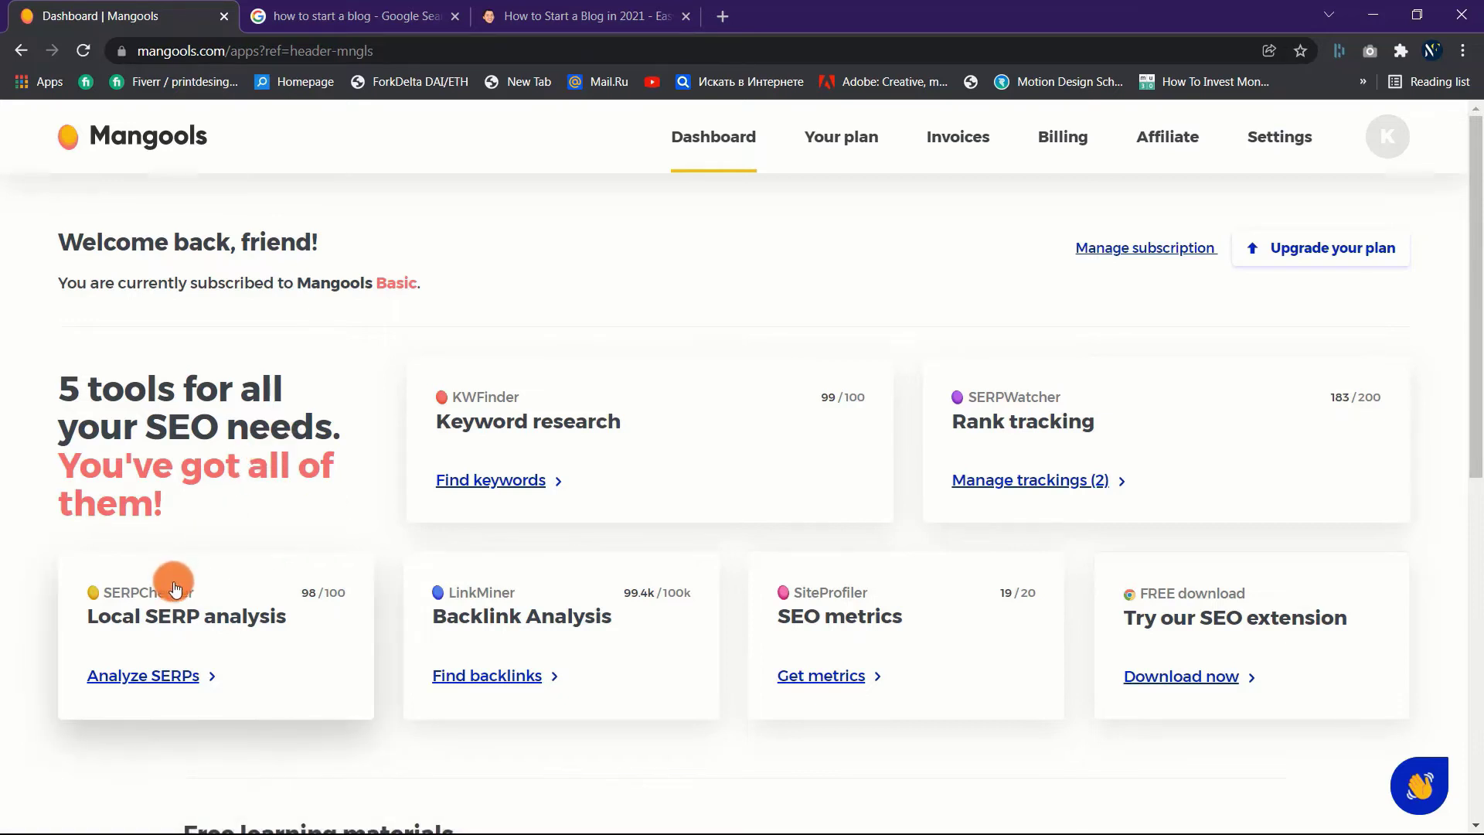
- Run a SERPChecker analysis for 'best seo tools' in the United States on desktop
click(171, 600)
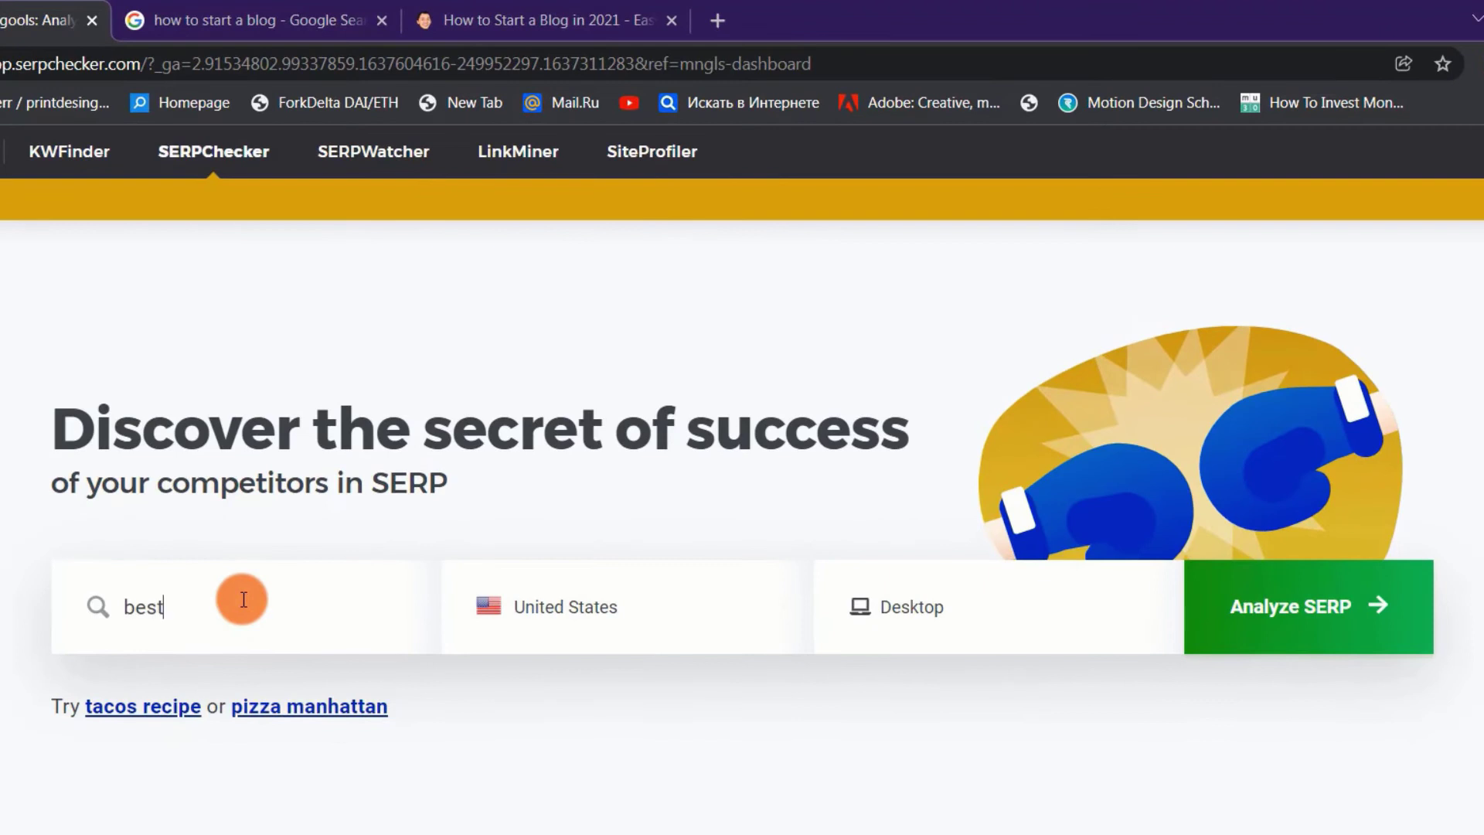
text(eo tools)
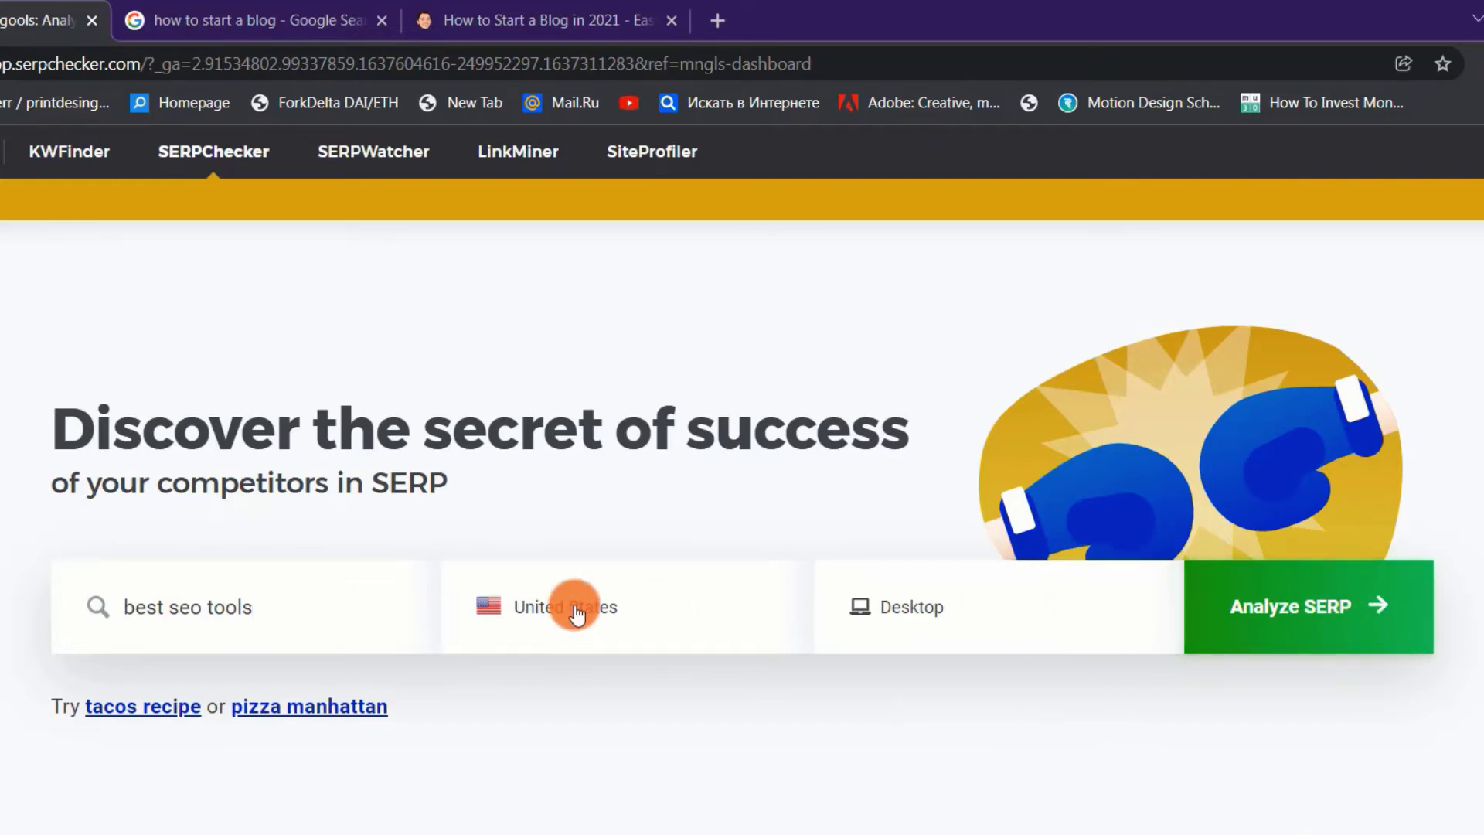
click(1286, 629)
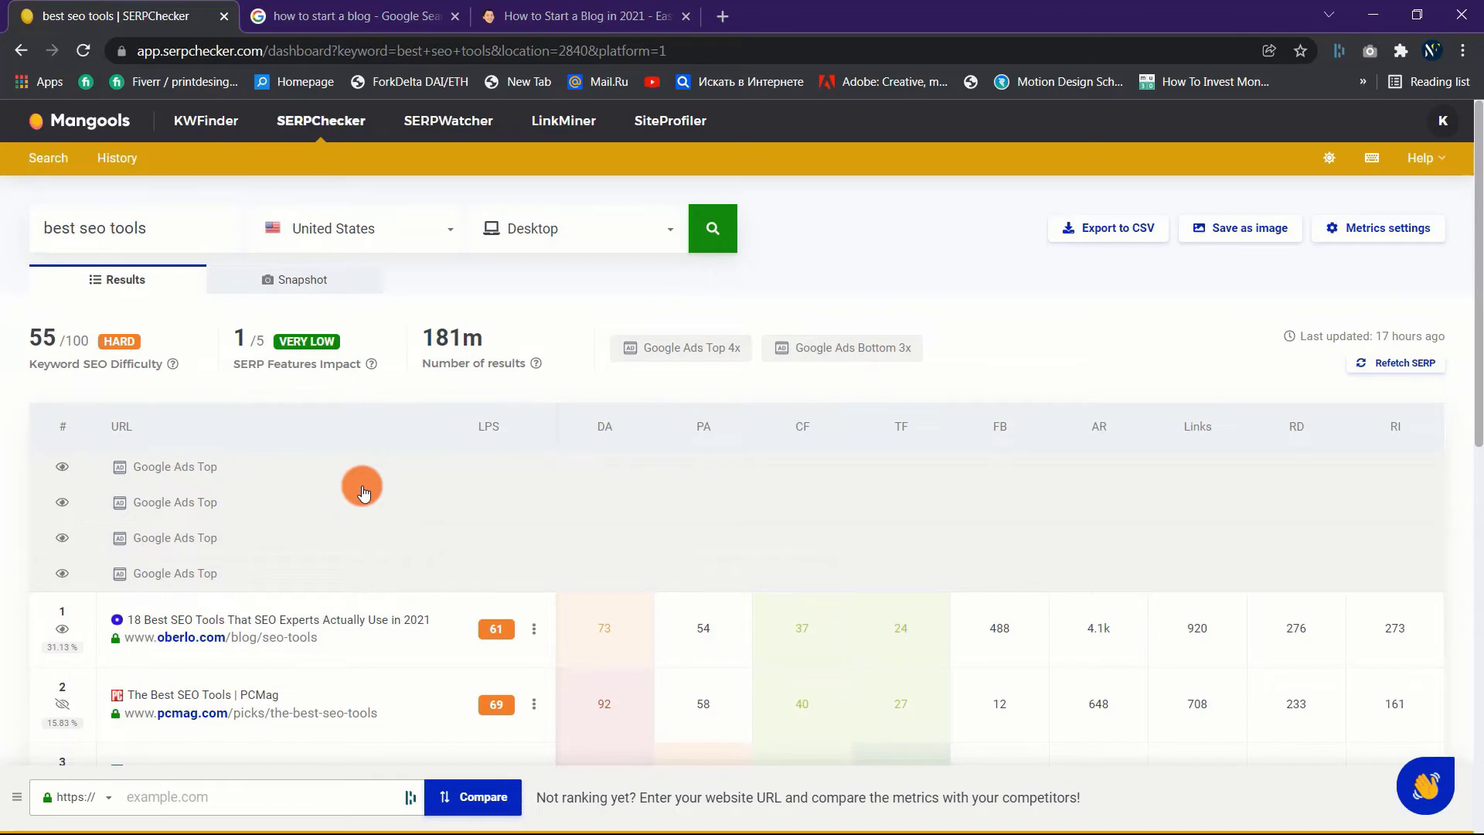
- Skim the top-ranked oberlo article opened in its own tab
scroll(313, 401, down, 5)
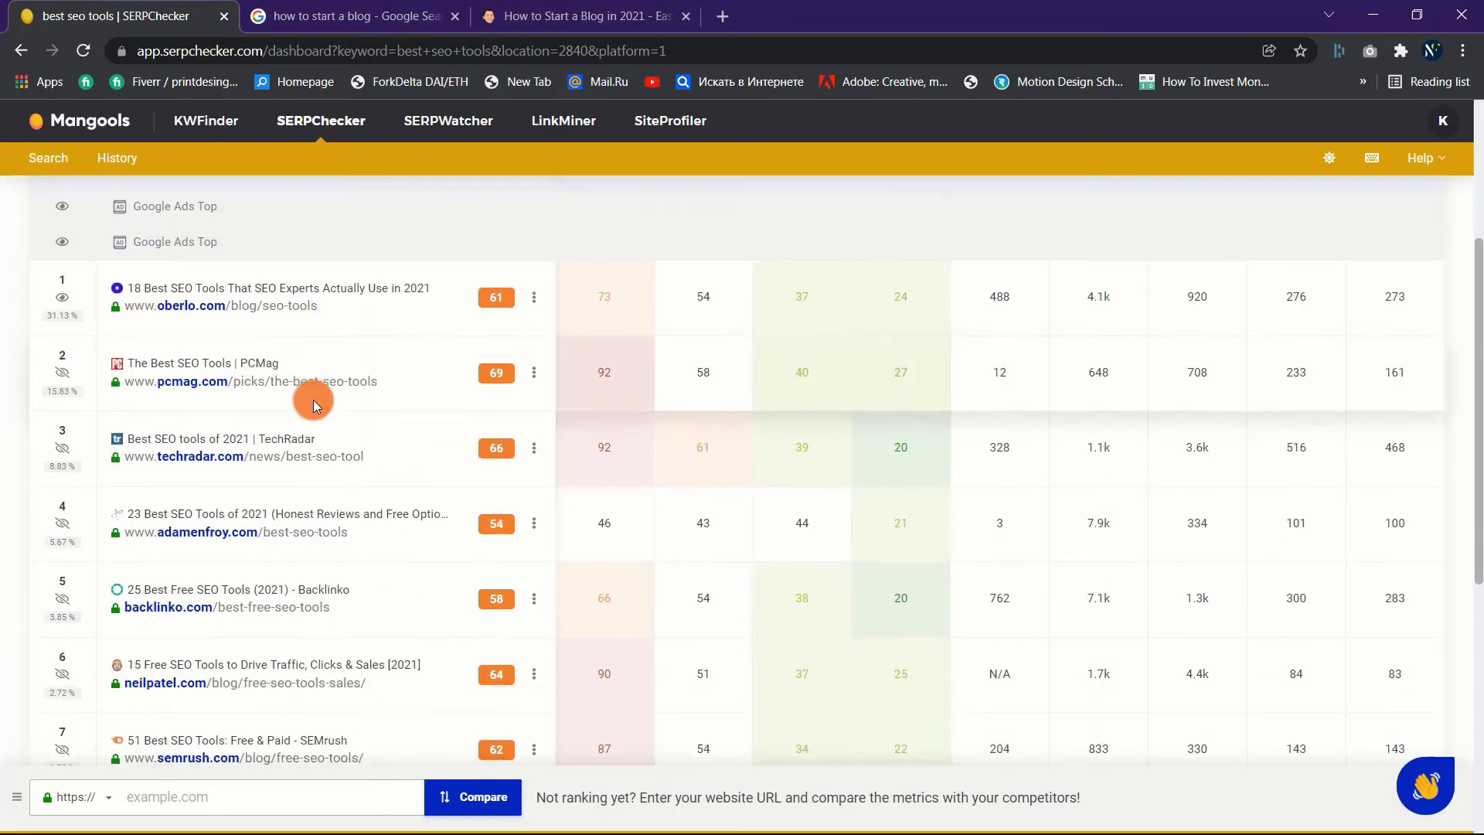
scroll(313, 400, down, 2)
scroll(313, 401, up, 7)
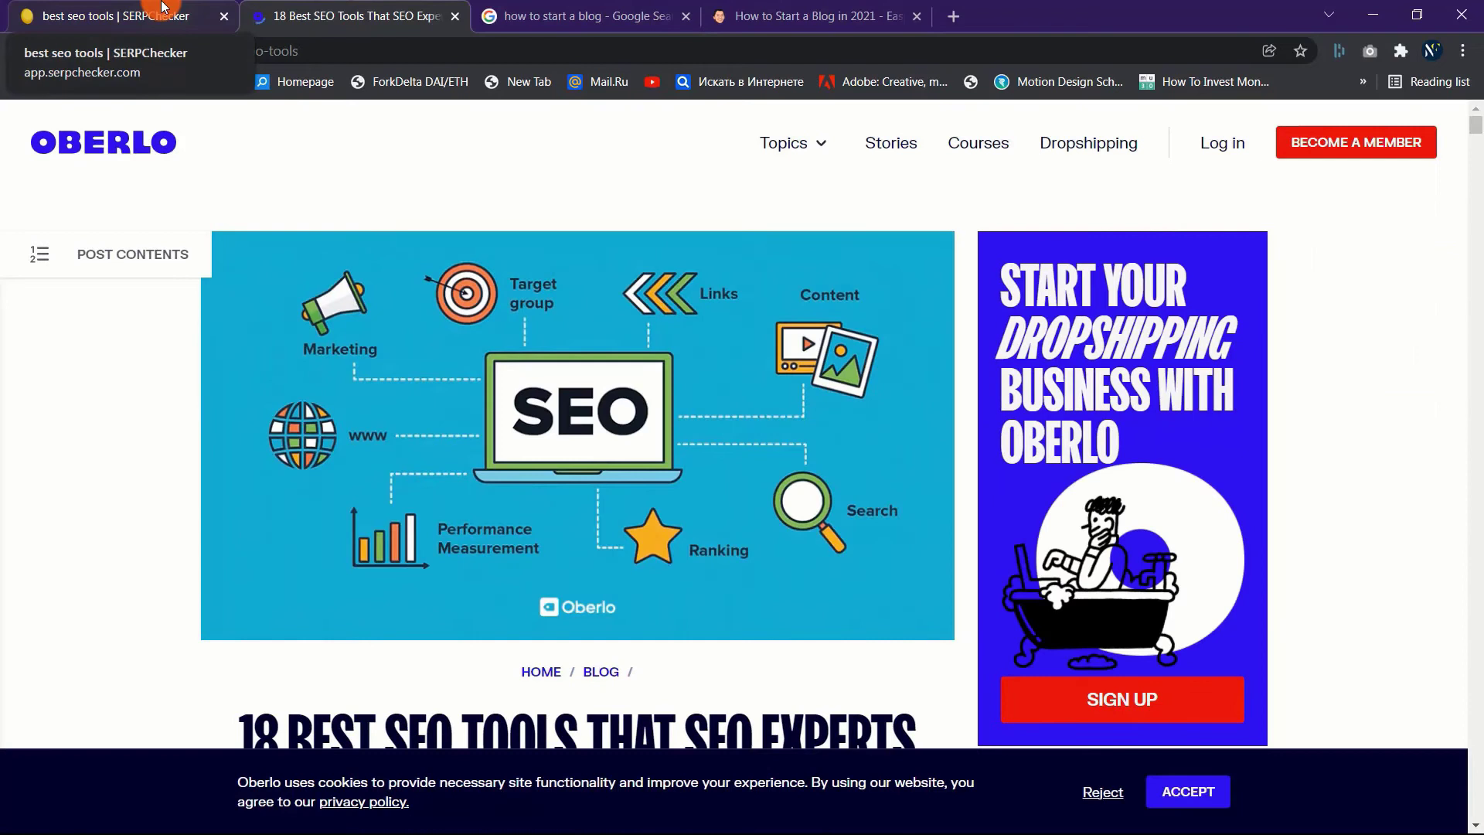
- Return to the SERPChecker results for 'best seo tools' and scroll through the table again
click(164, 8)
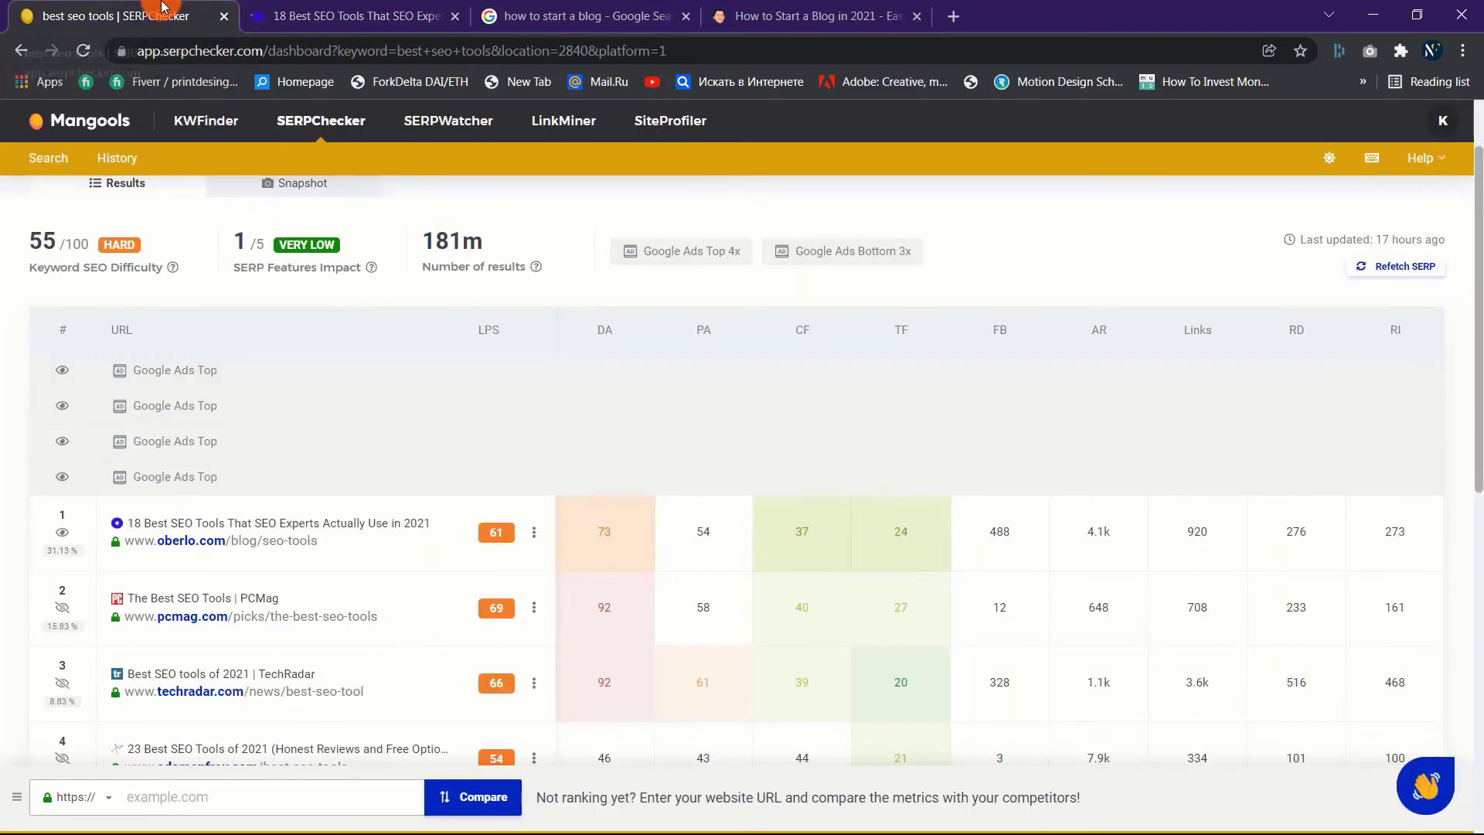
scroll(285, 495, down, 4)
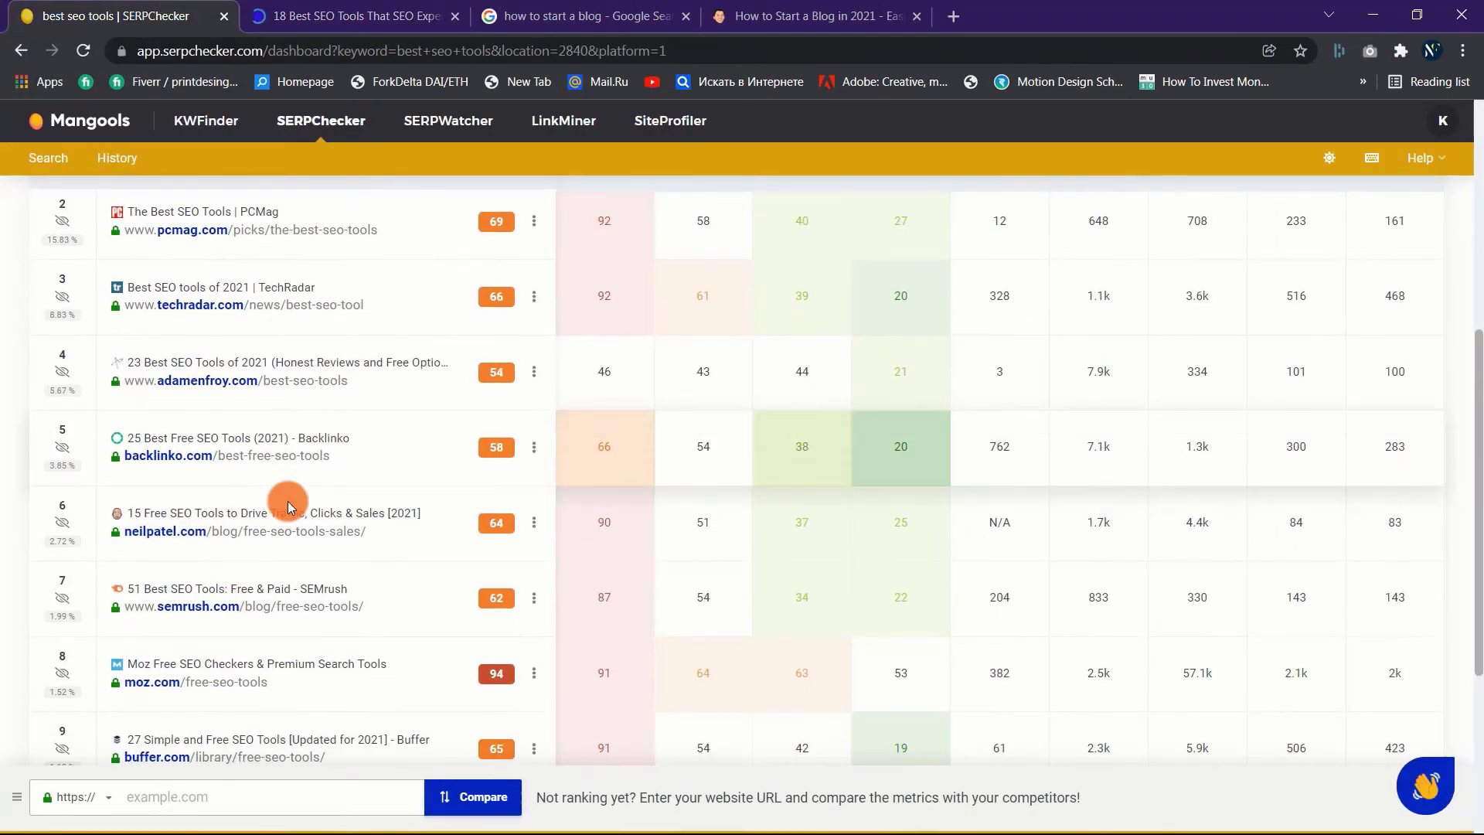
scroll(288, 503, up, 6)
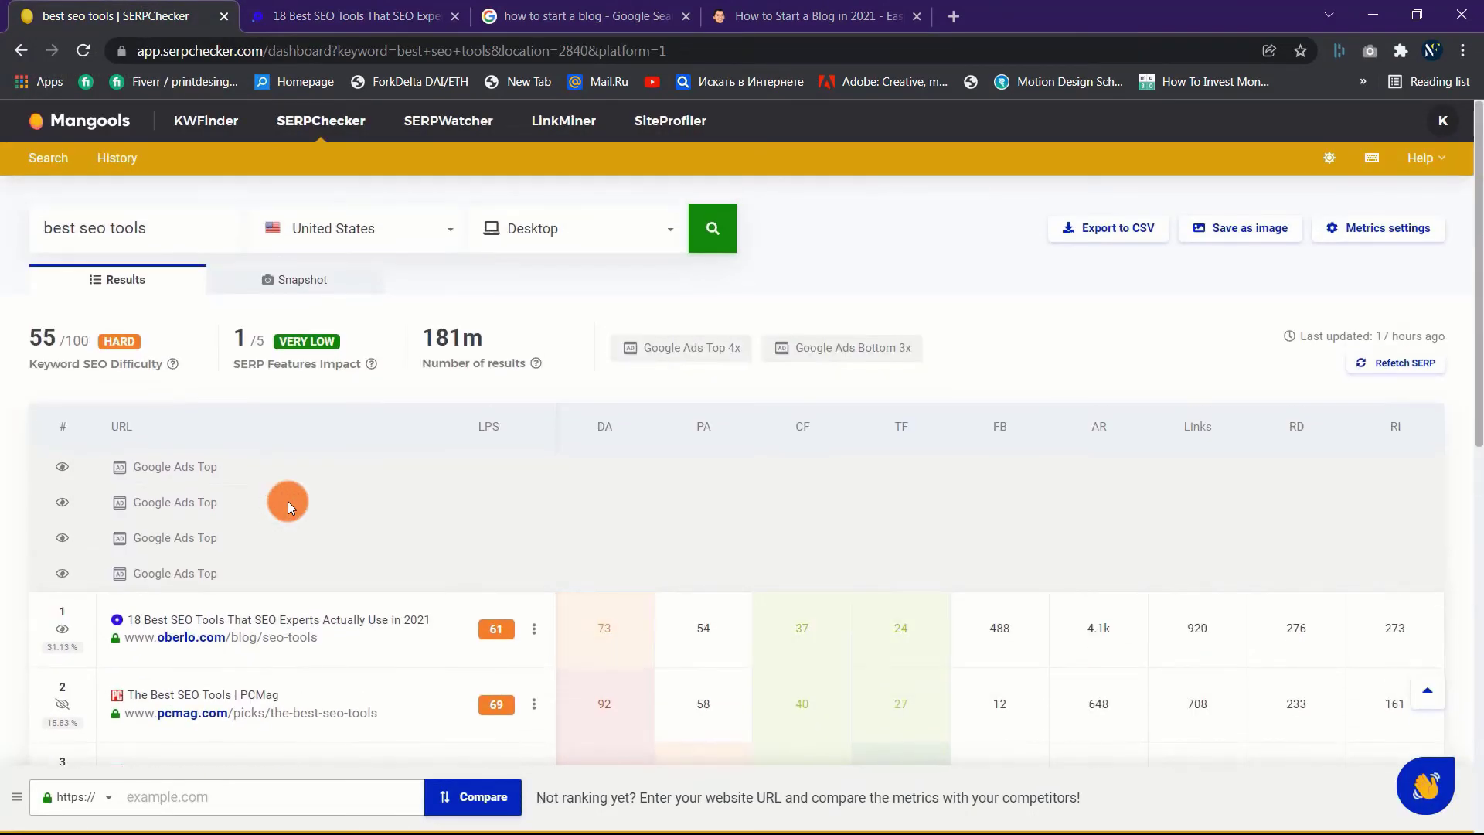
scroll(288, 502, down, 4)
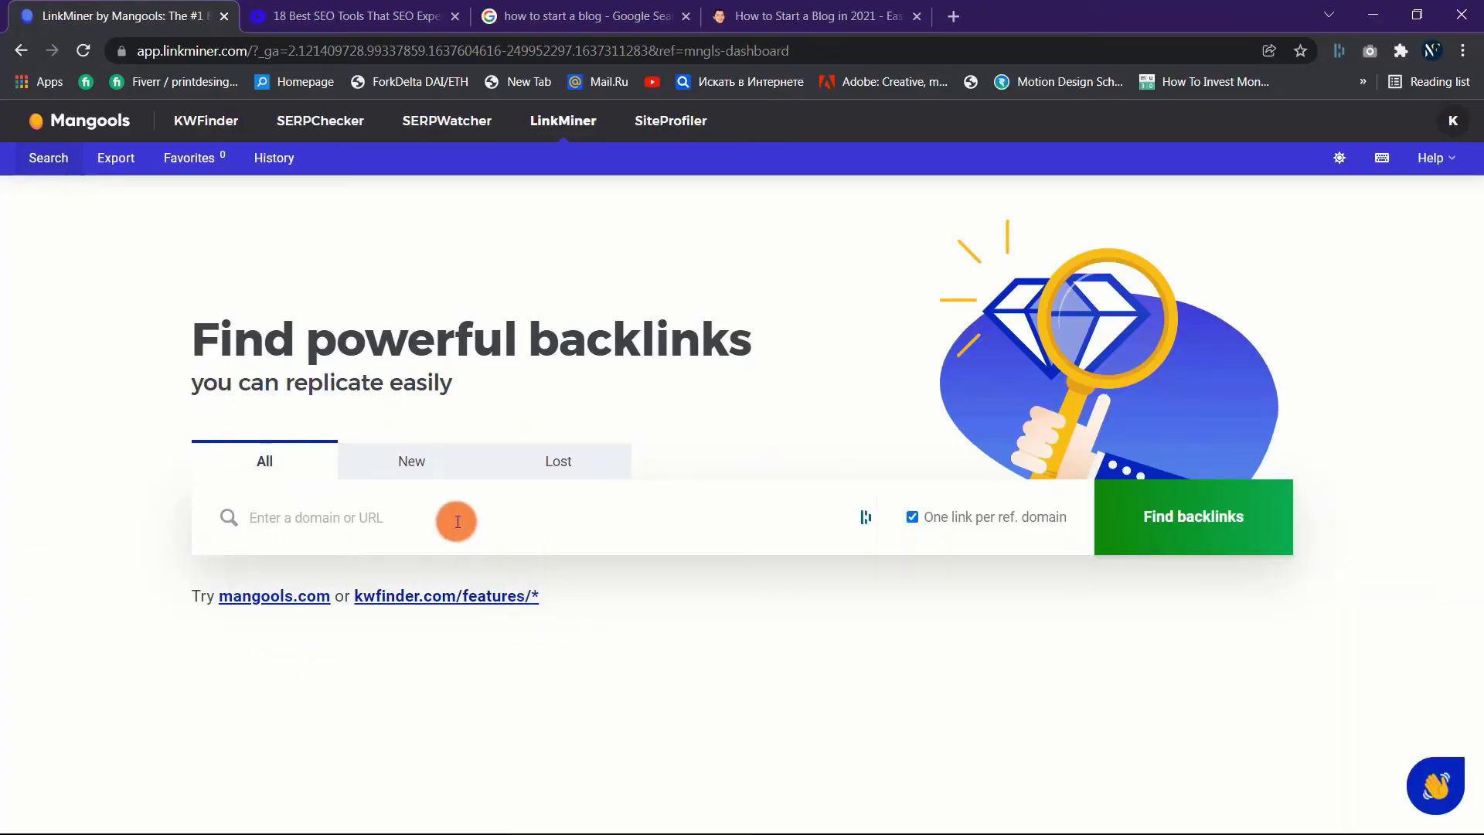
right_click(480, 535)
click(516, 673)
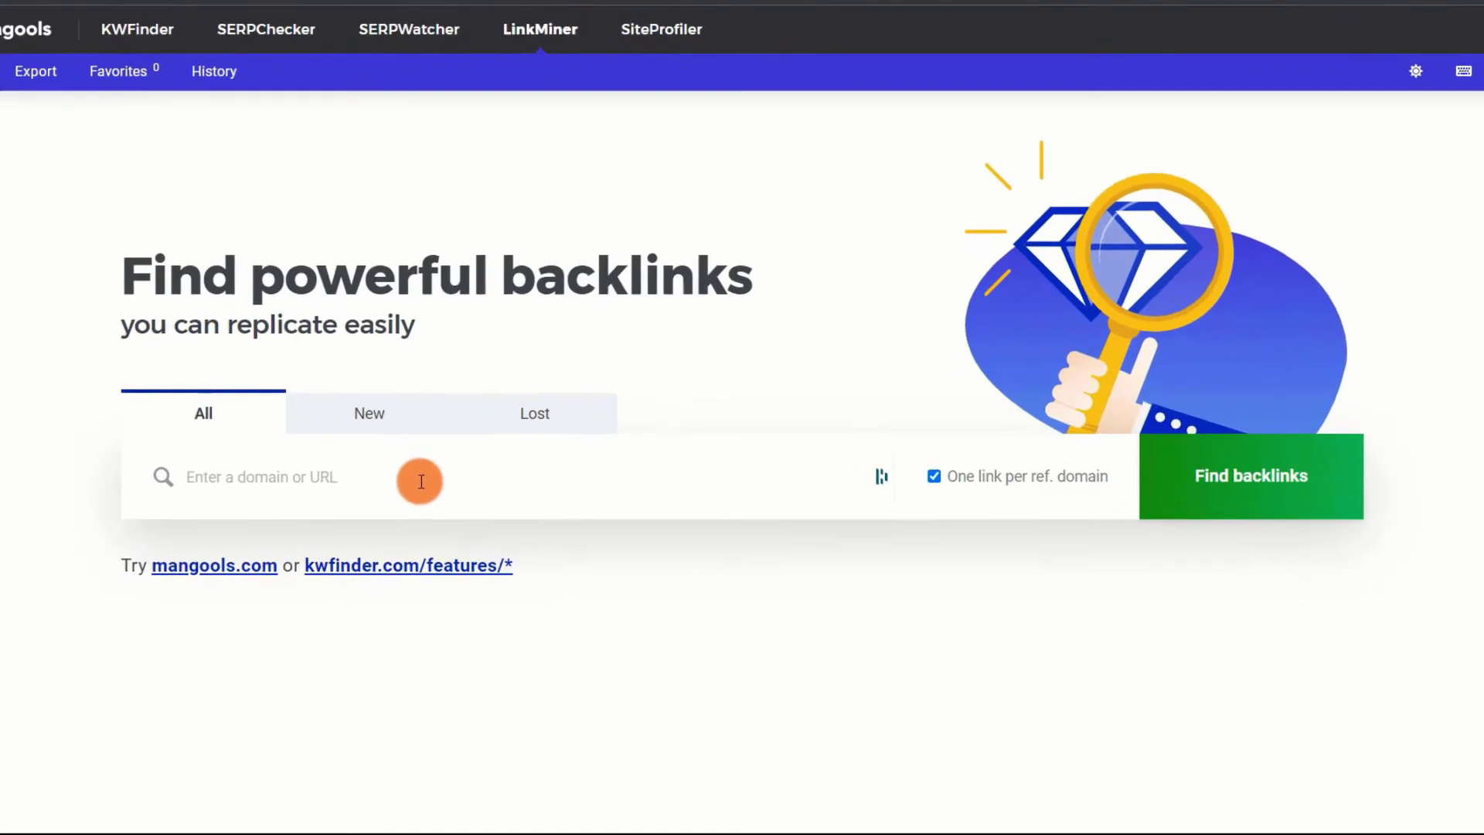
right_click(457, 521)
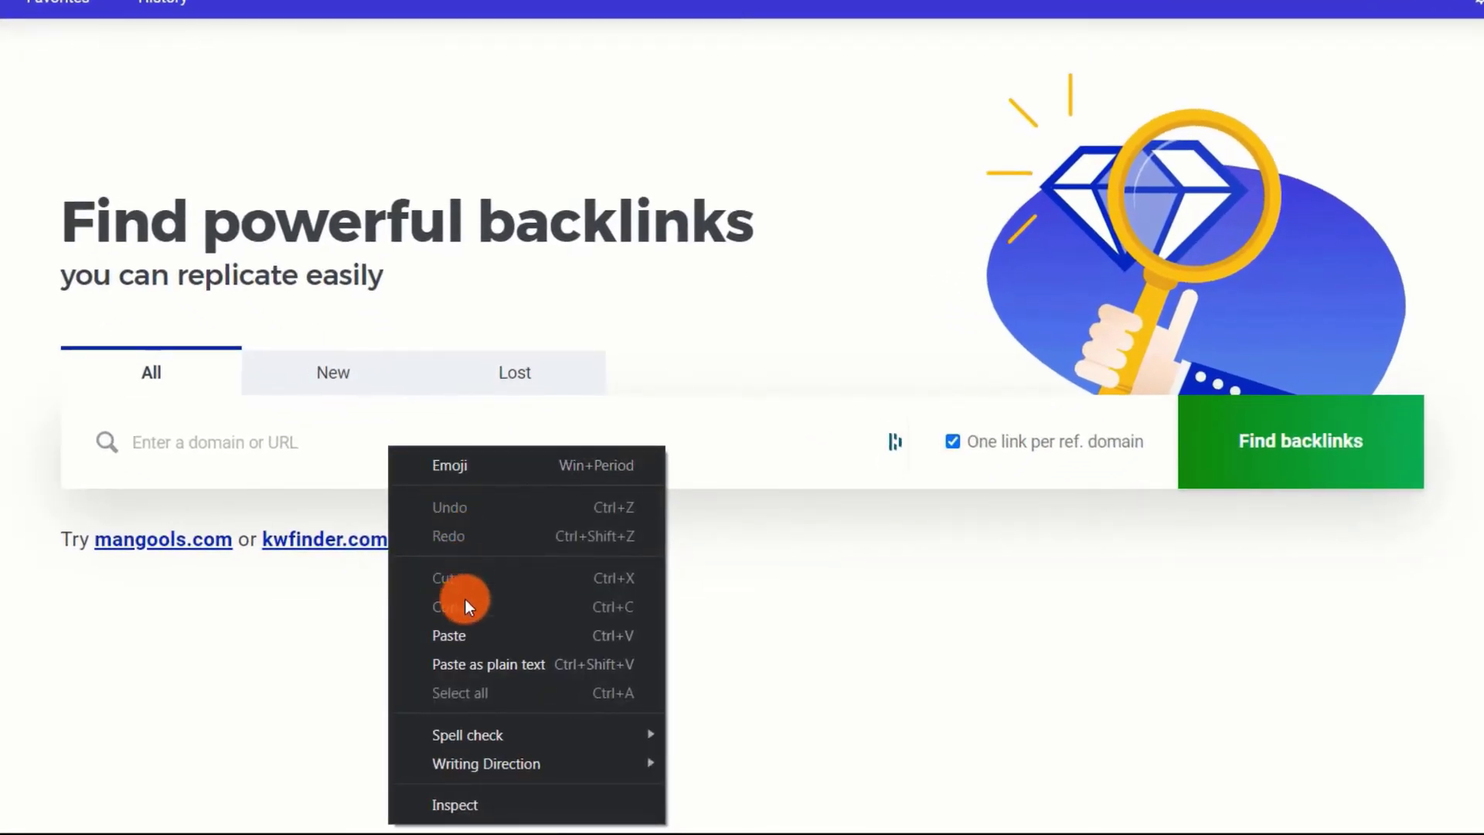
click(462, 634)
click(478, 654)
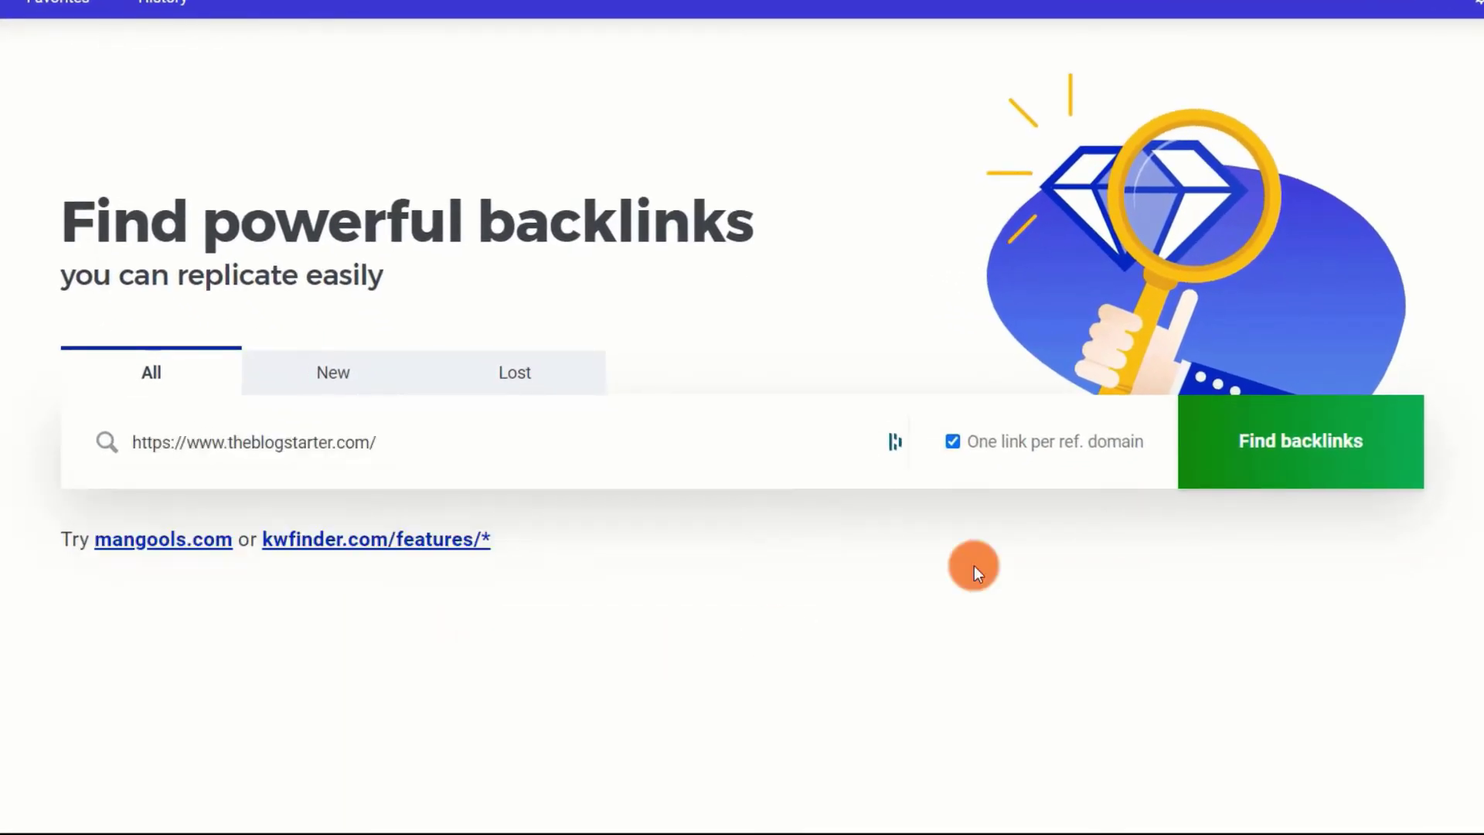
click(1306, 446)
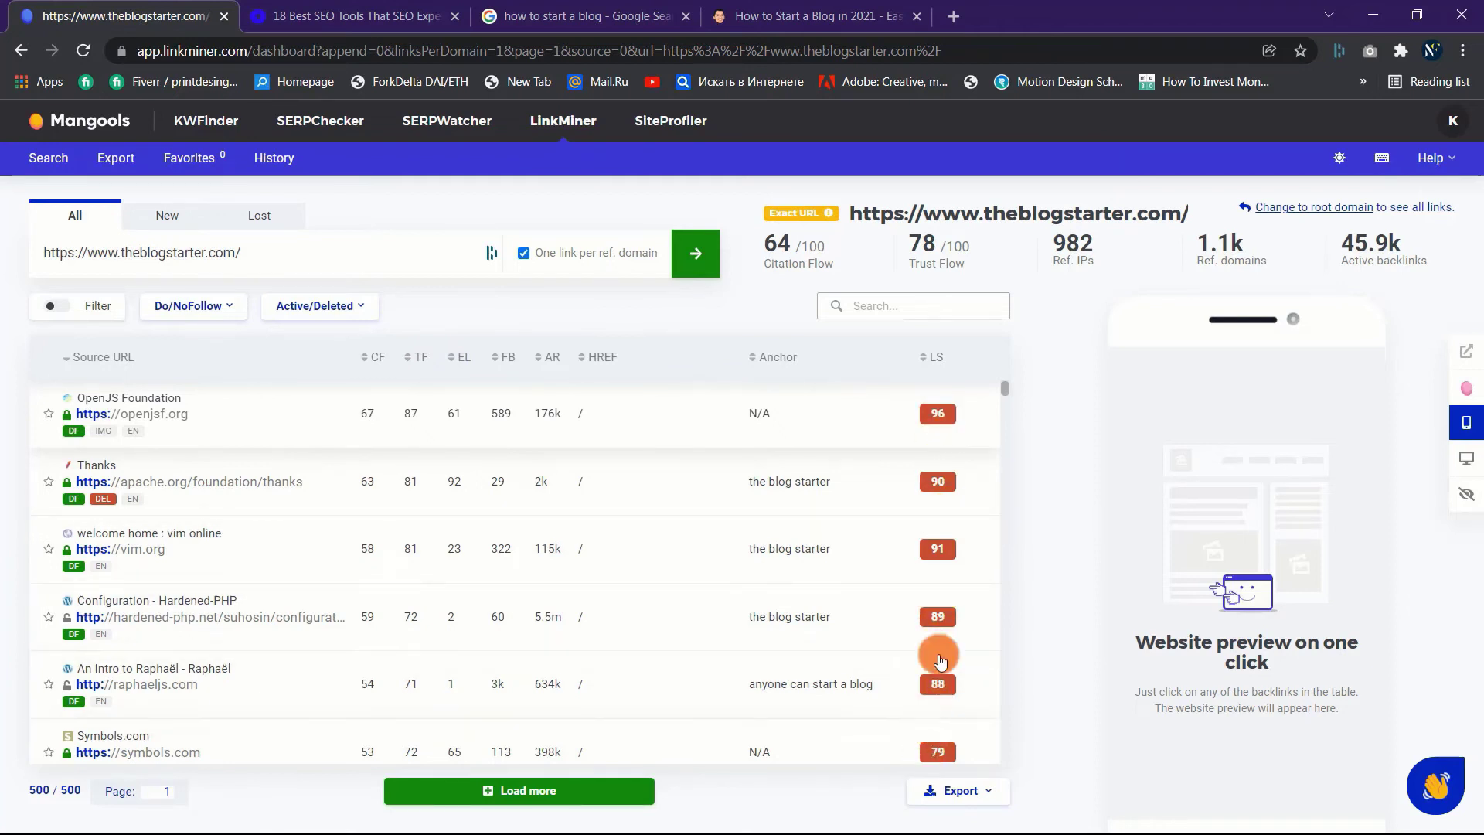
- Scroll theblogstarter.com's backlinks table, then show the Link Strength, Citation Flow, Trust Flow and anchor filters
scroll(248, 503, down, 4)
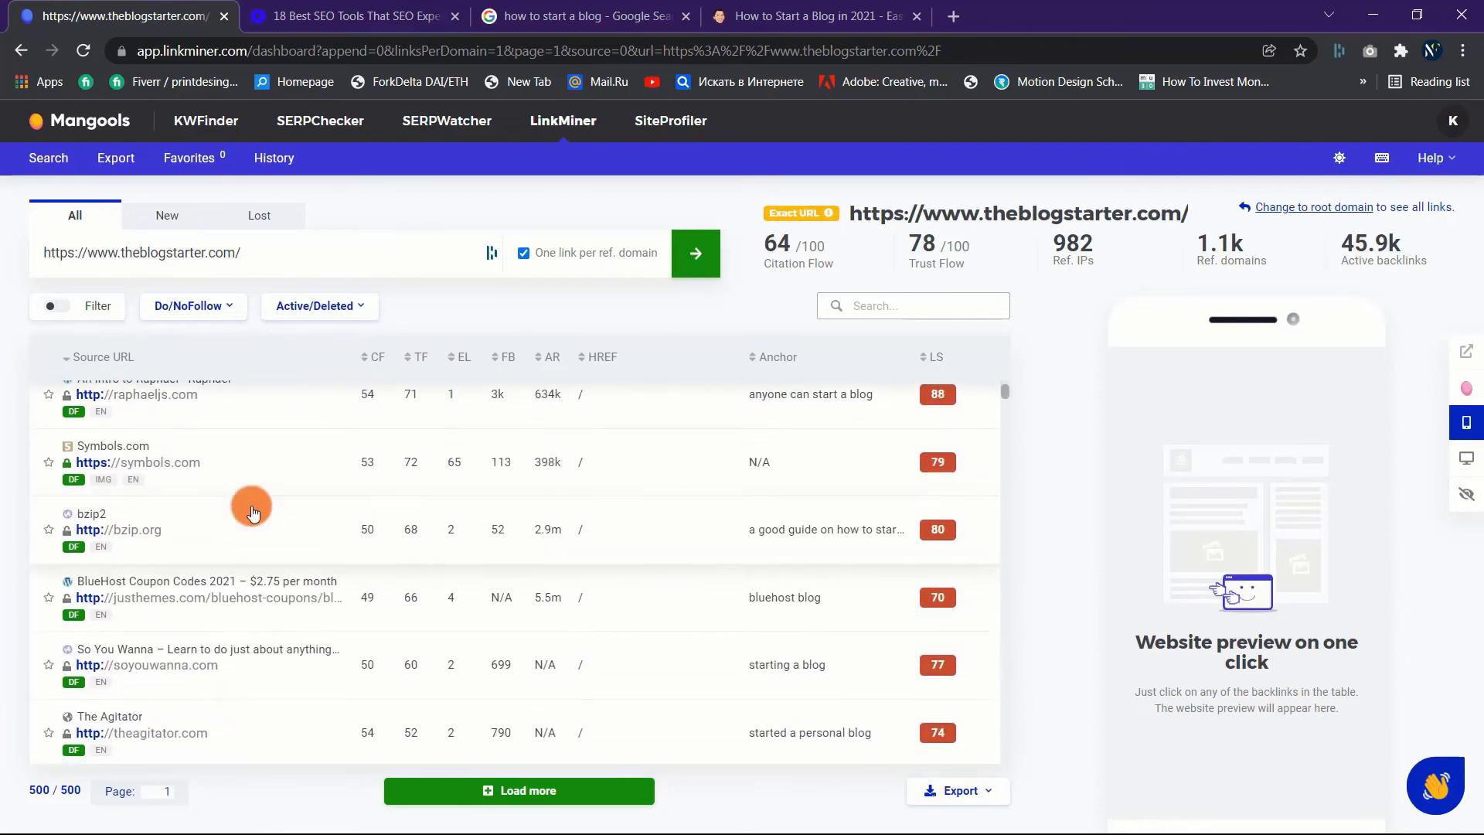
scroll(251, 512, up, 4)
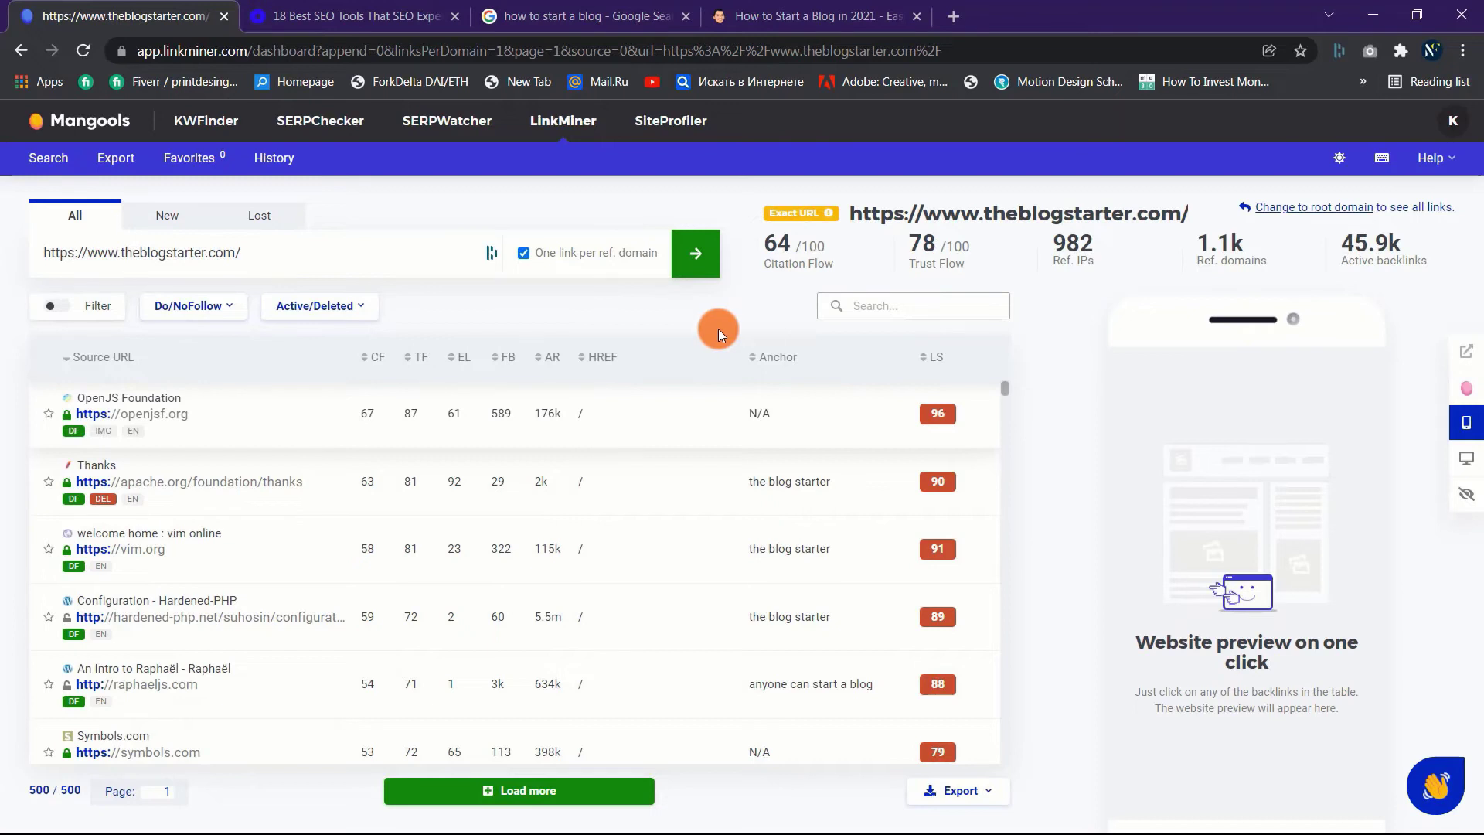
scroll(230, 592, down, 1)
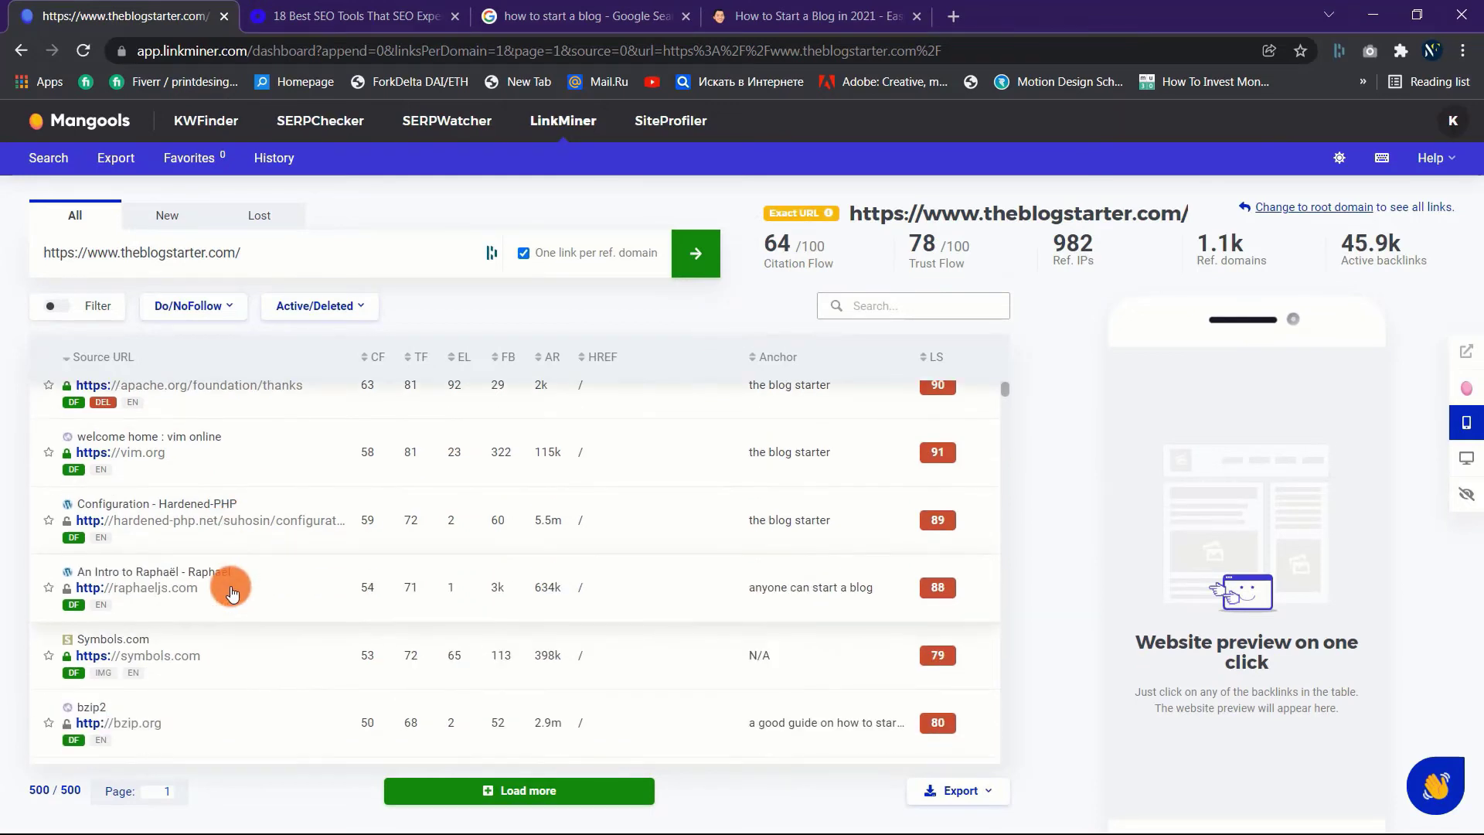
scroll(230, 592, down, 1)
scroll(230, 592, down, 1)
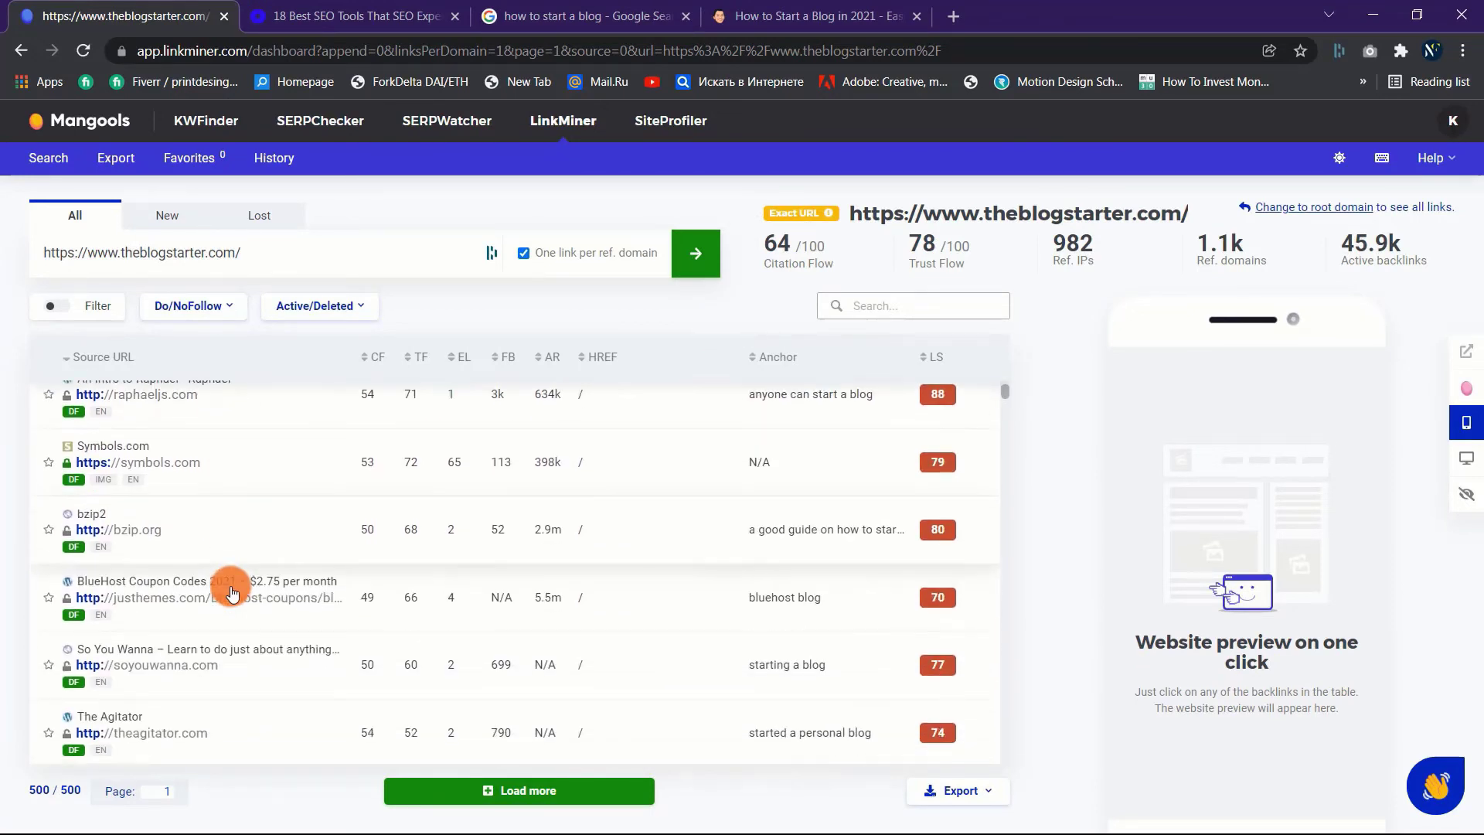
scroll(231, 592, down, 1)
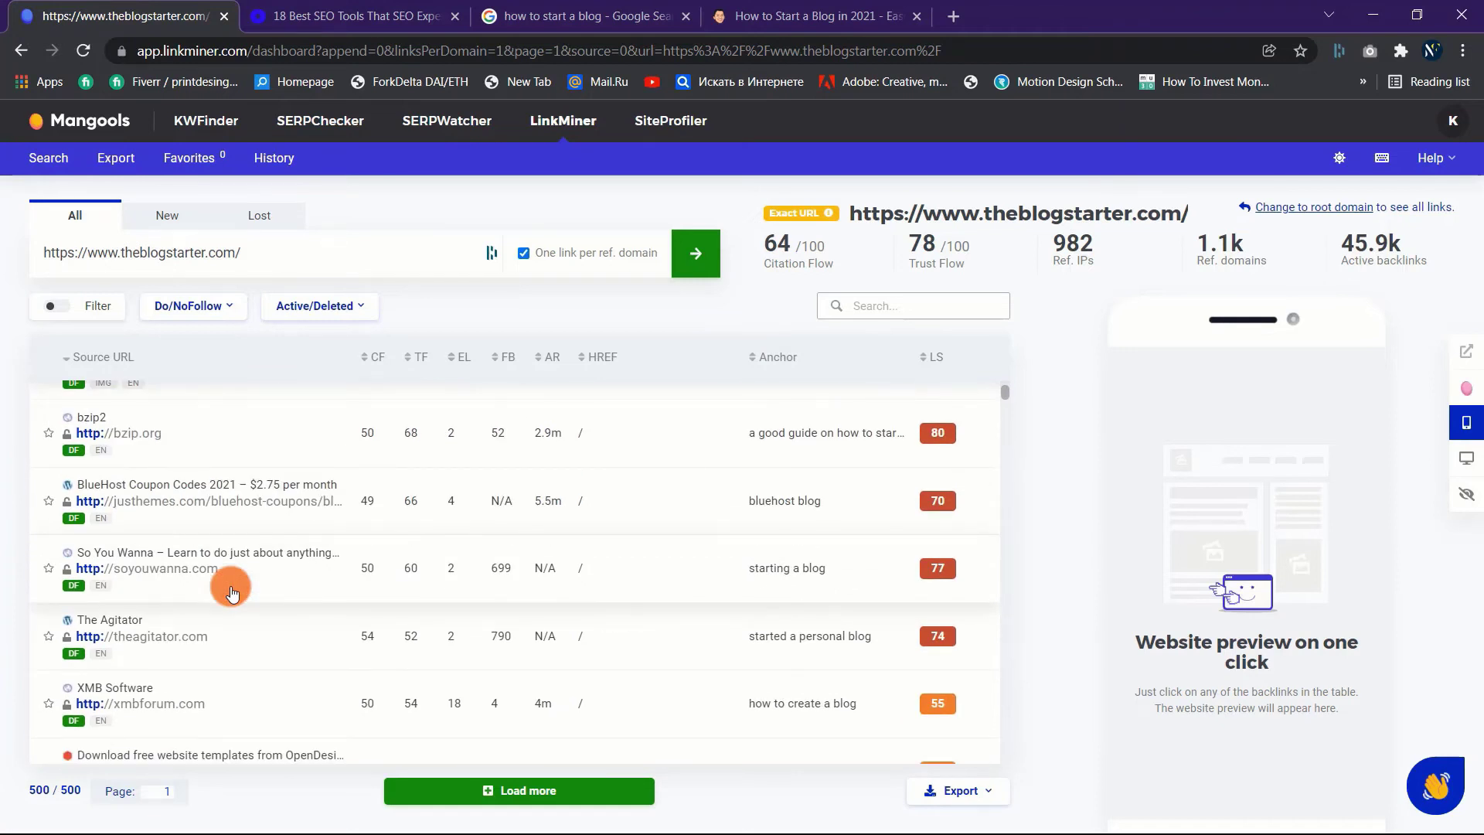
scroll(230, 592, down, 1)
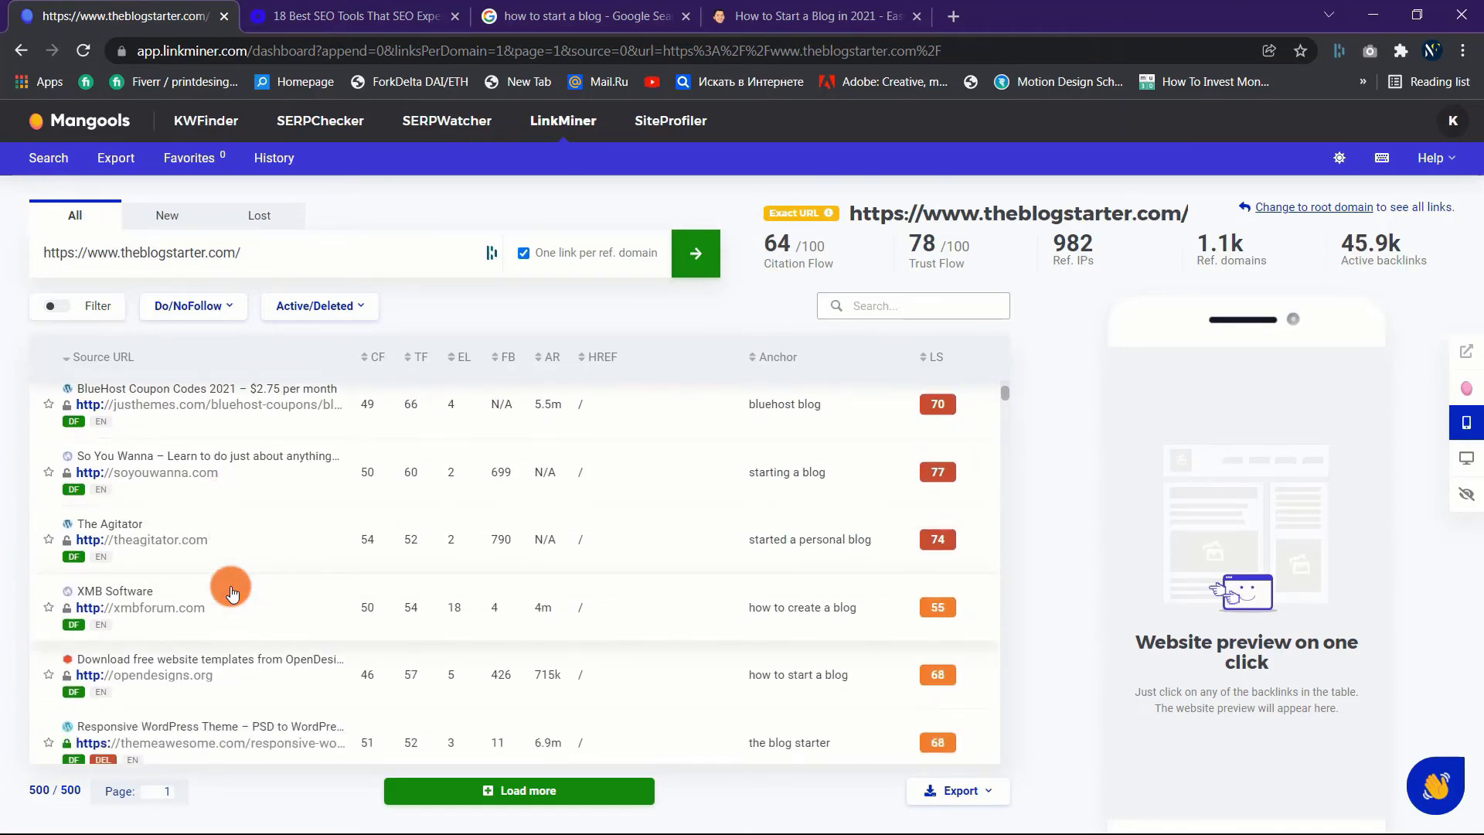
scroll(230, 592, up, 5)
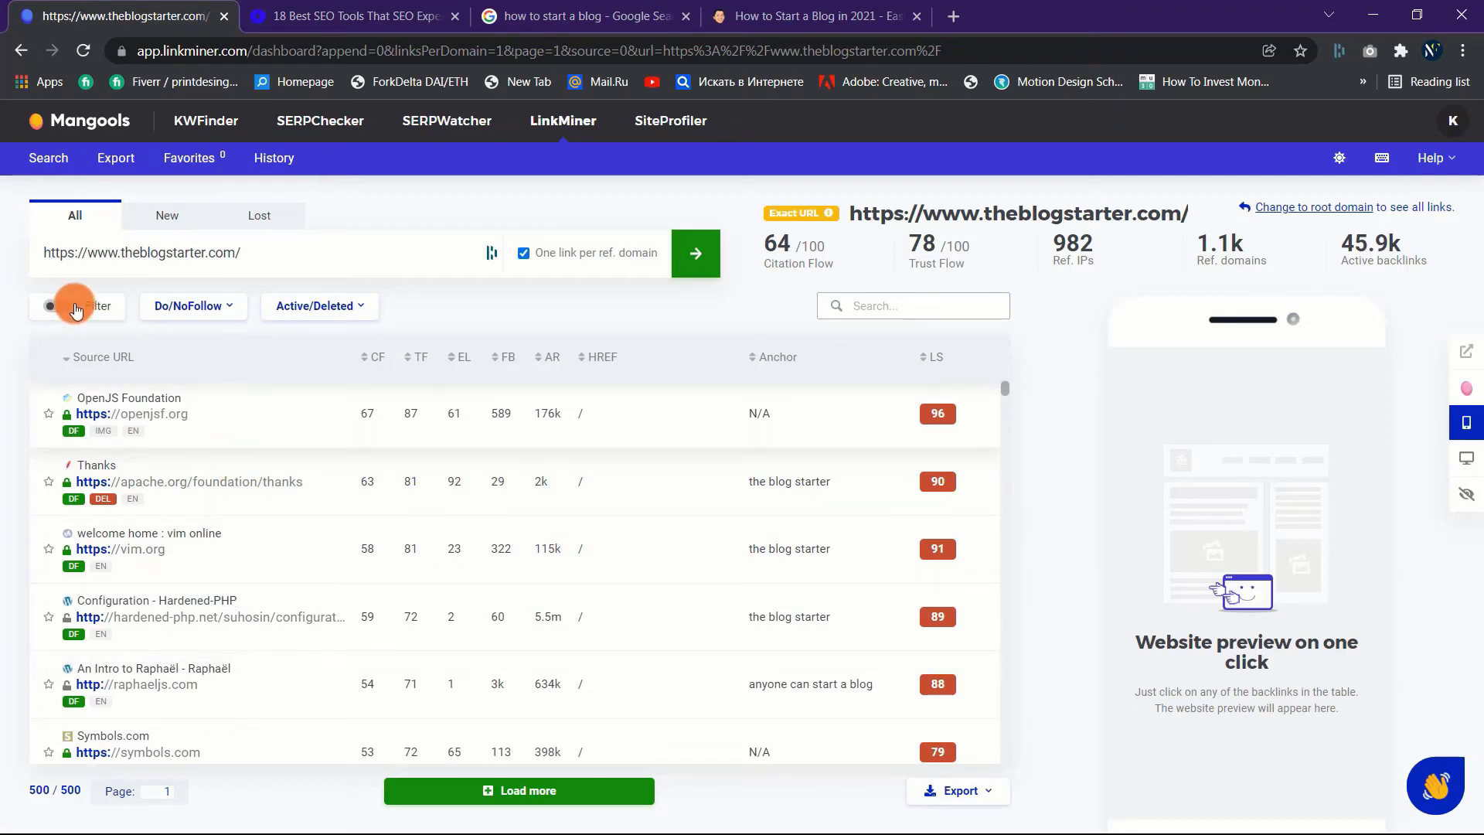
click(100, 309)
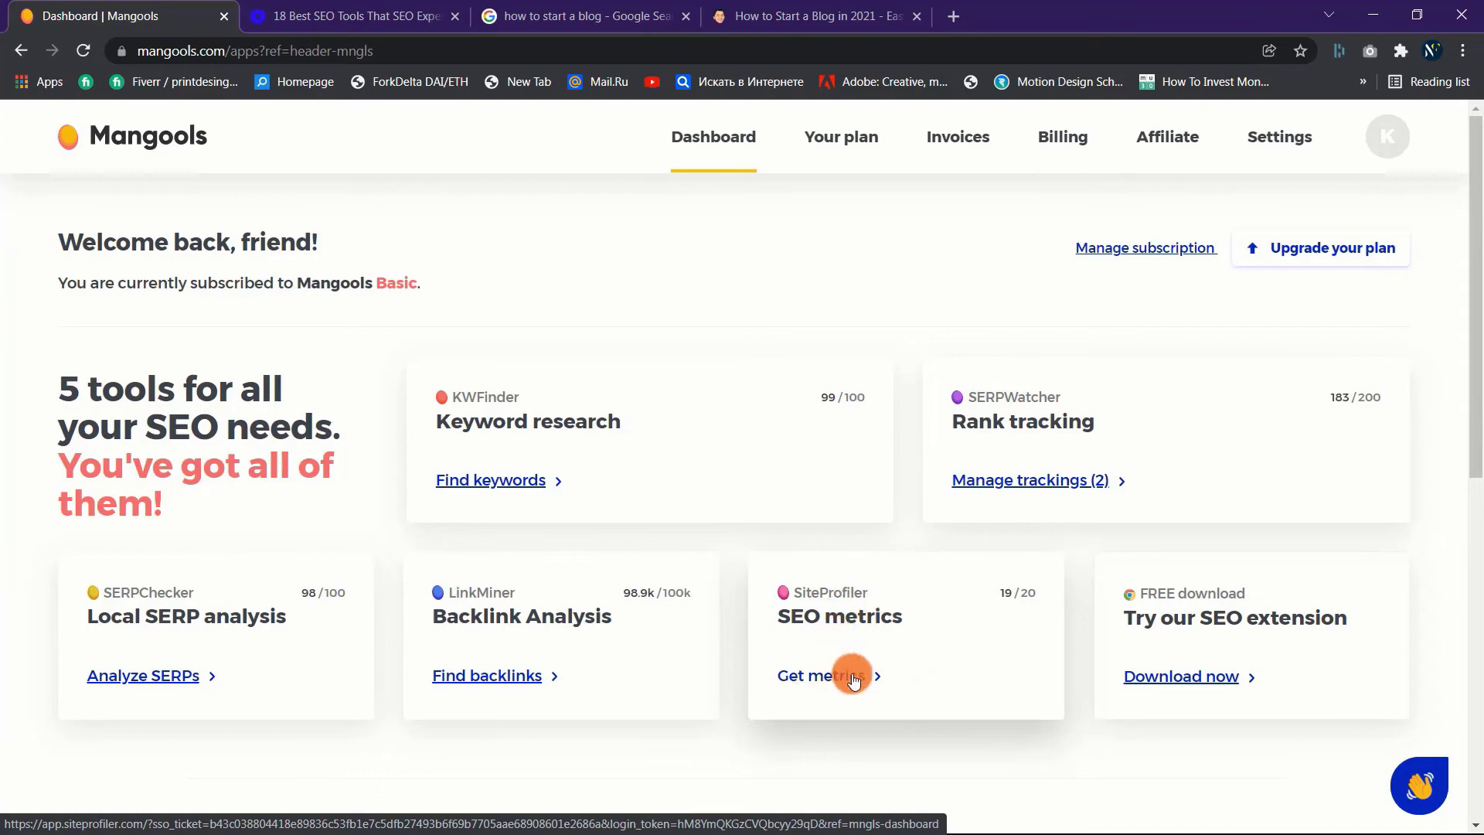
click(896, 623)
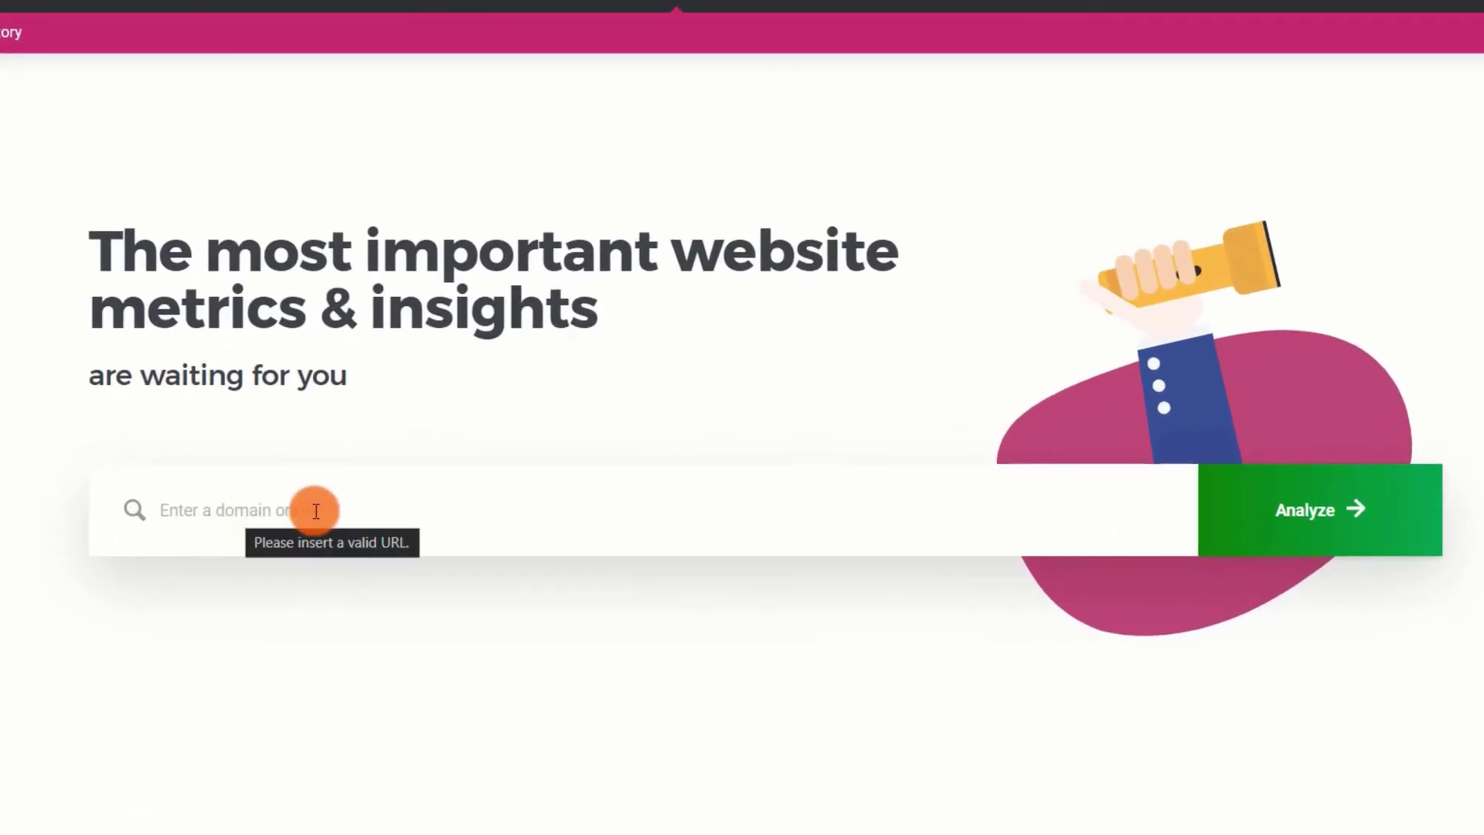
right_click(316, 511)
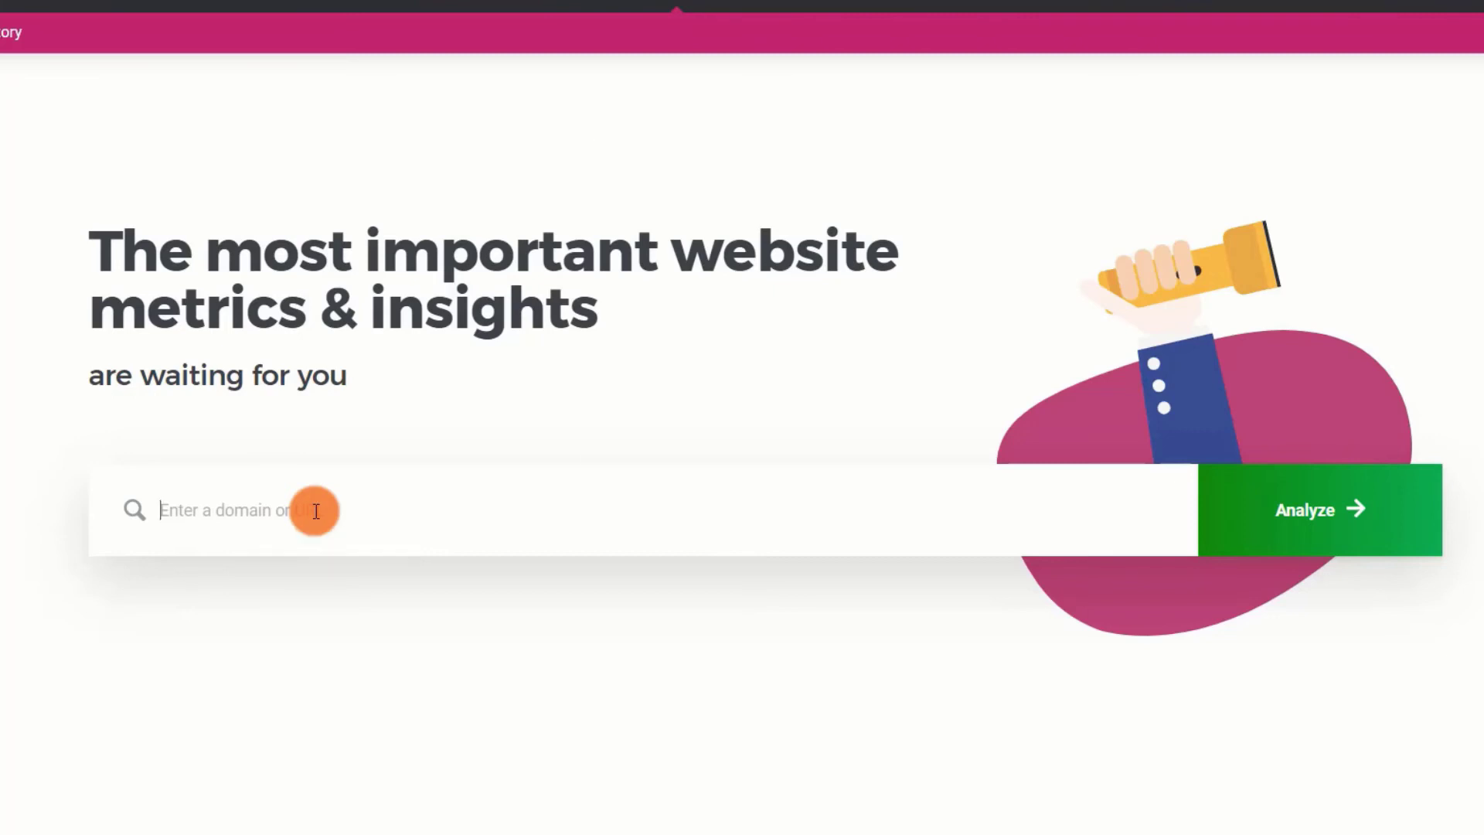
click(406, 323)
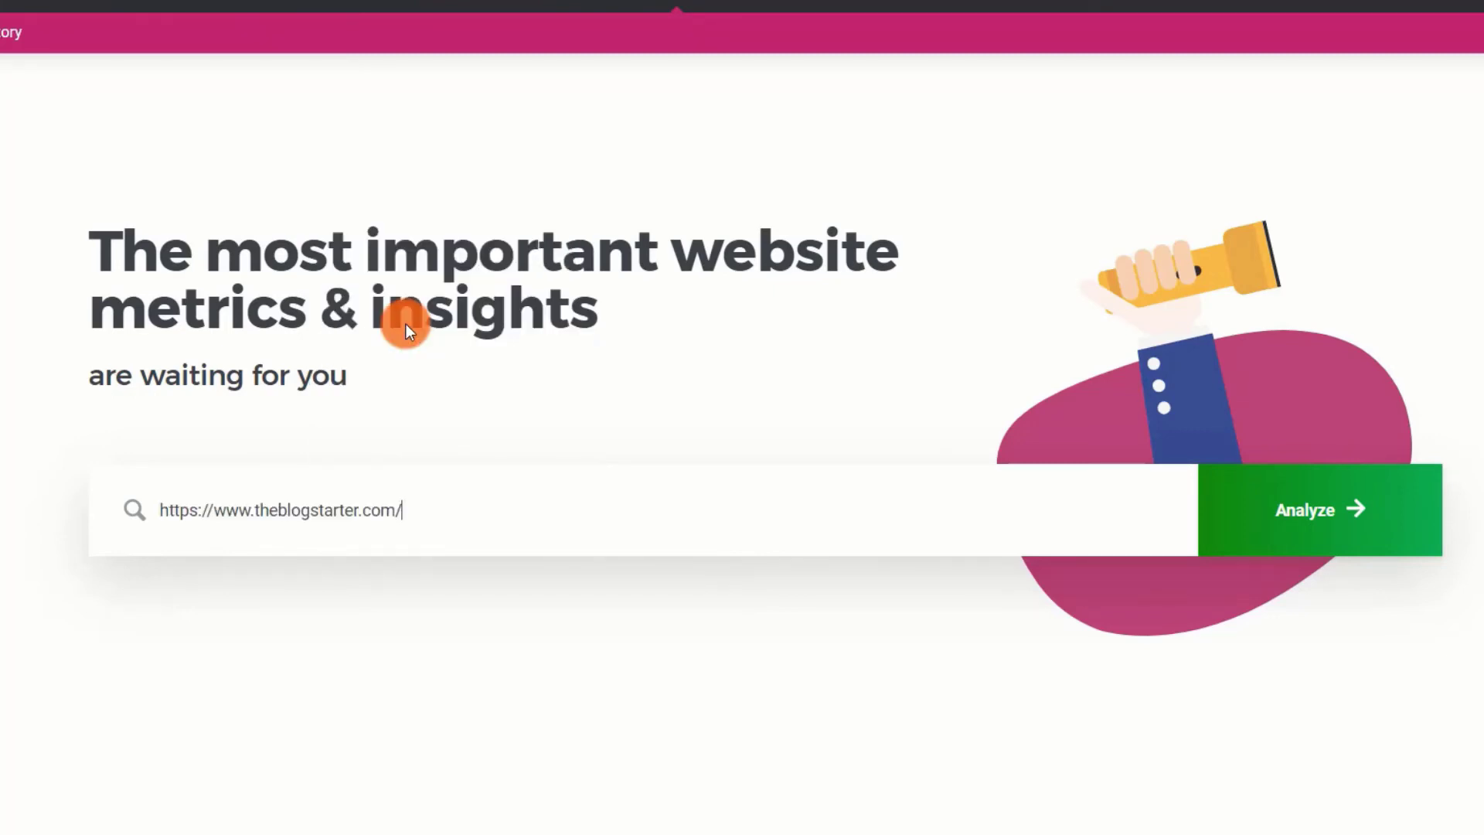
click(1344, 510)
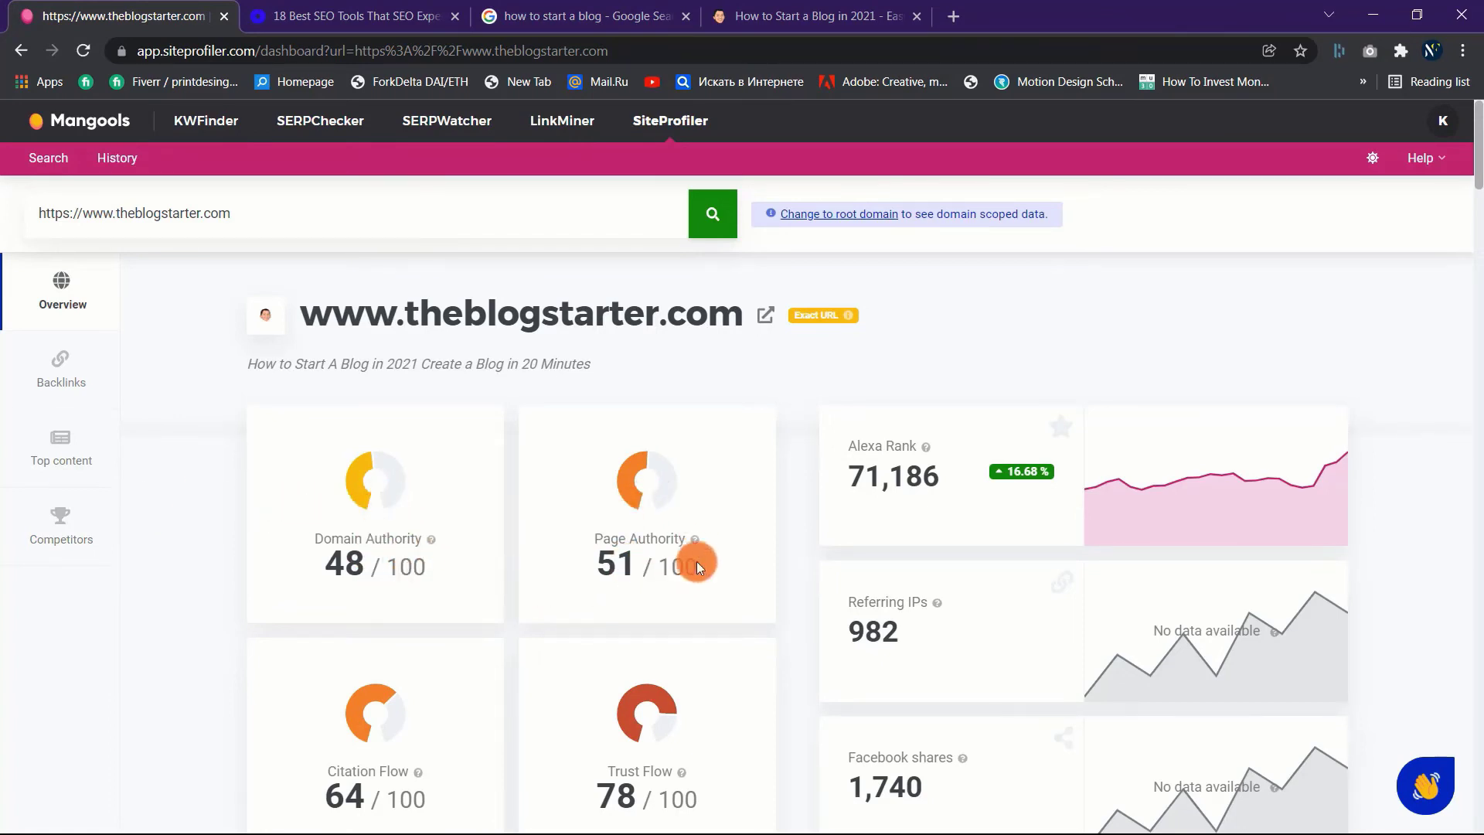
- Scroll past the Total backlinks chart and Top referring domains to the 68% branded Anchor texts table
scroll(459, 588, down, 2)
scroll(459, 587, up, 2)
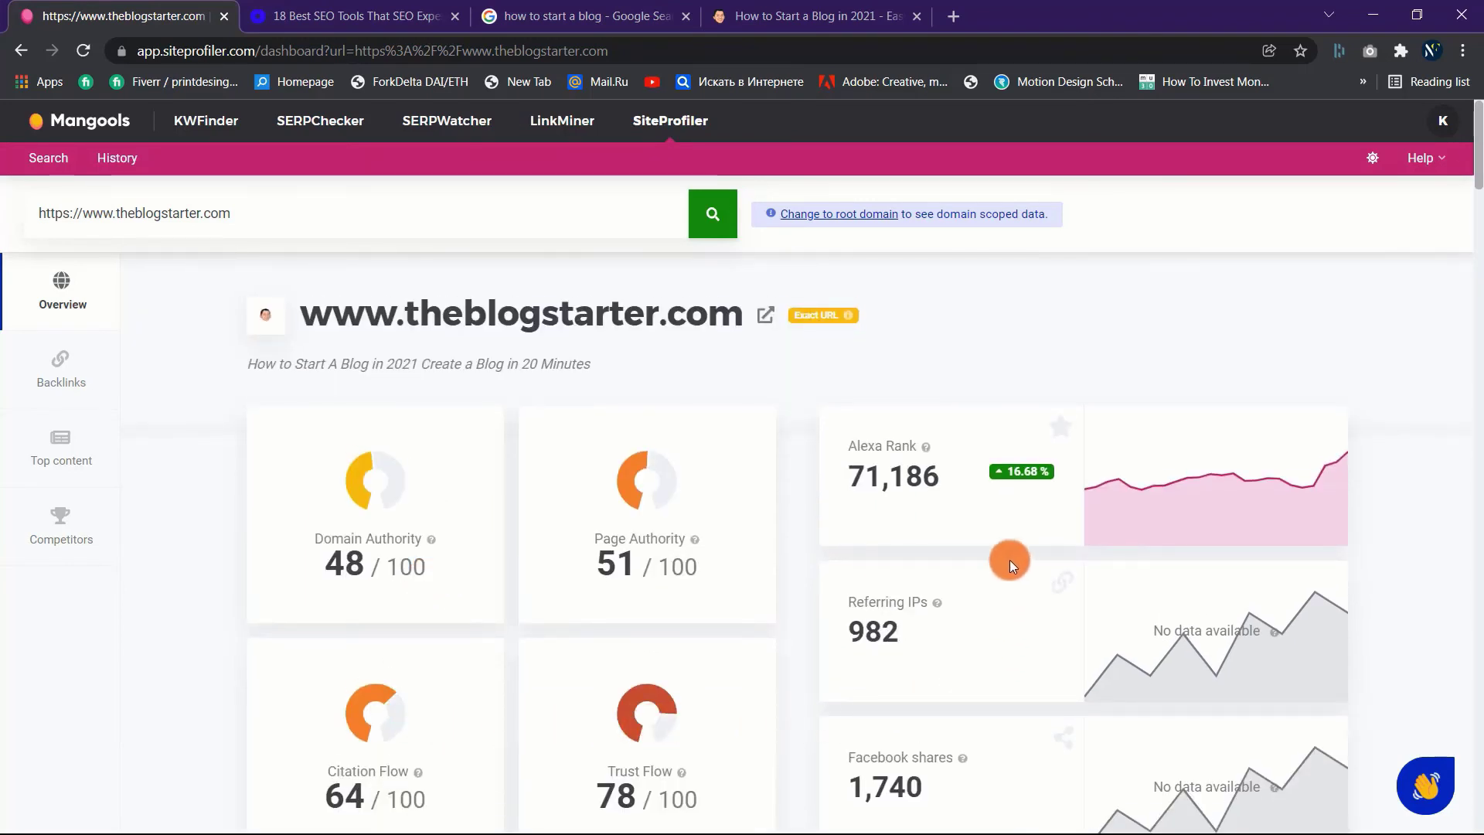
scroll(911, 642, down, 2)
scroll(920, 619, down, 1)
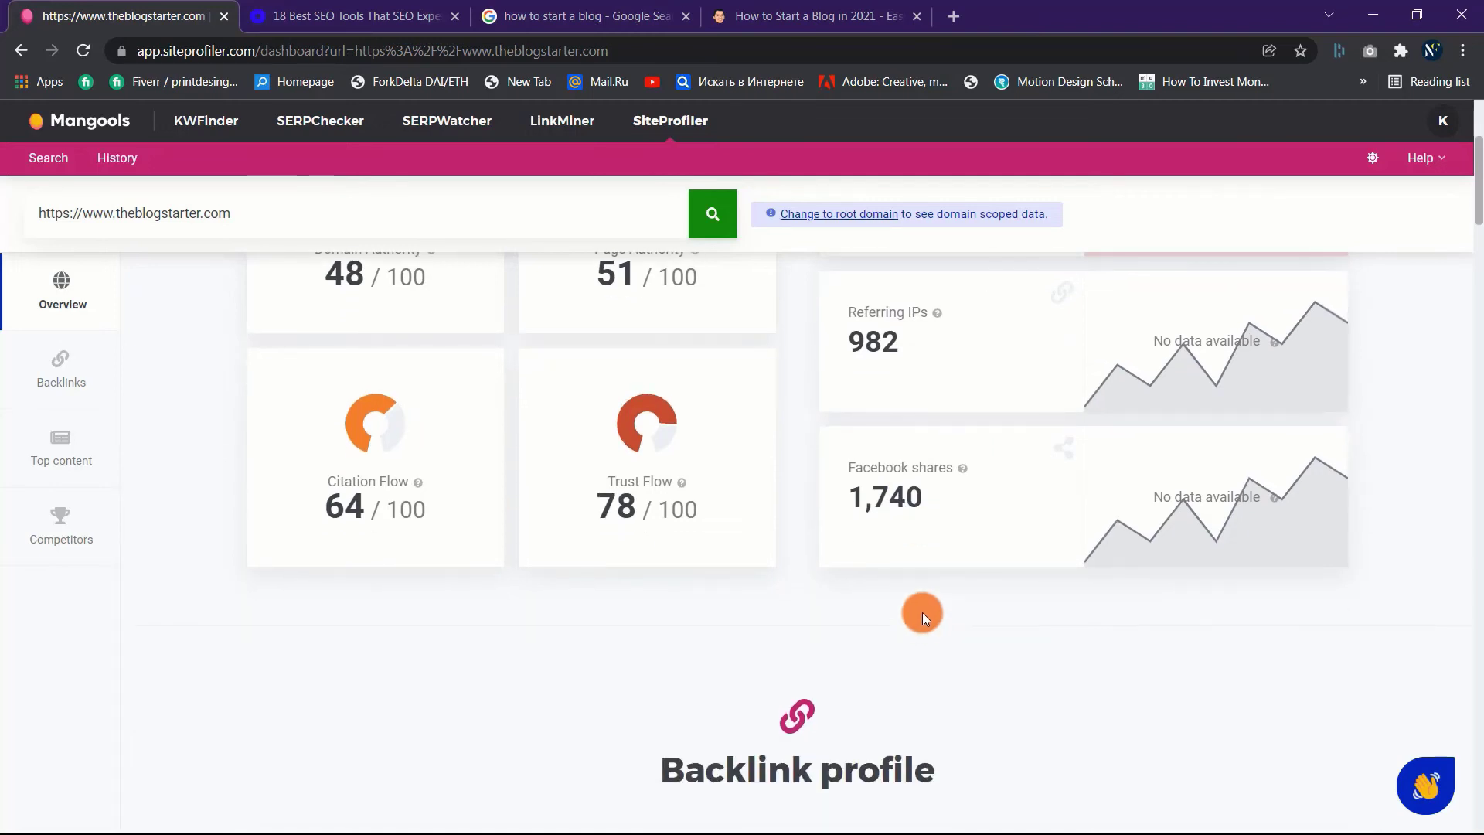
scroll(202, 563, down, 4)
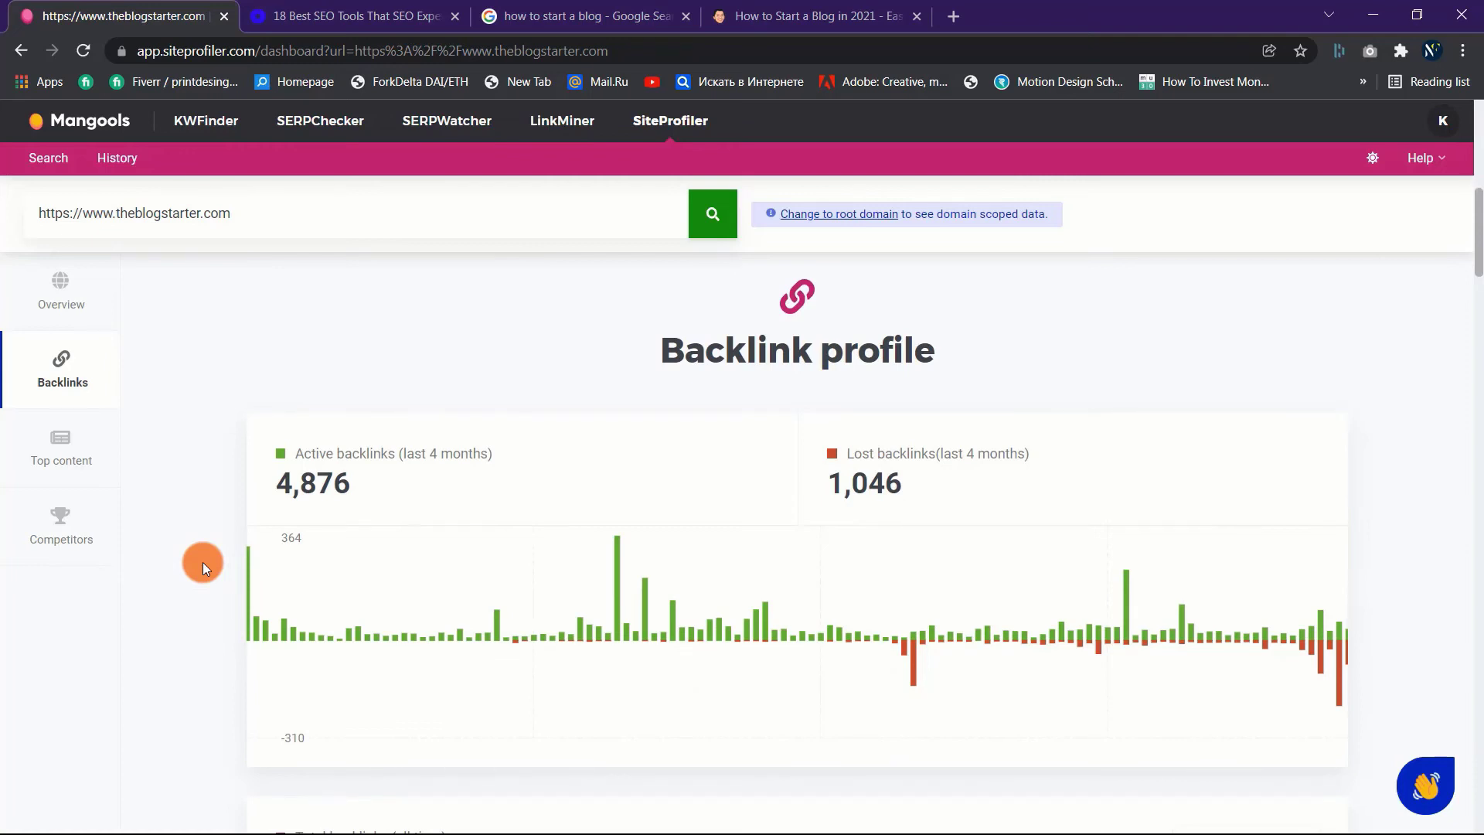
scroll(202, 562, down, 4)
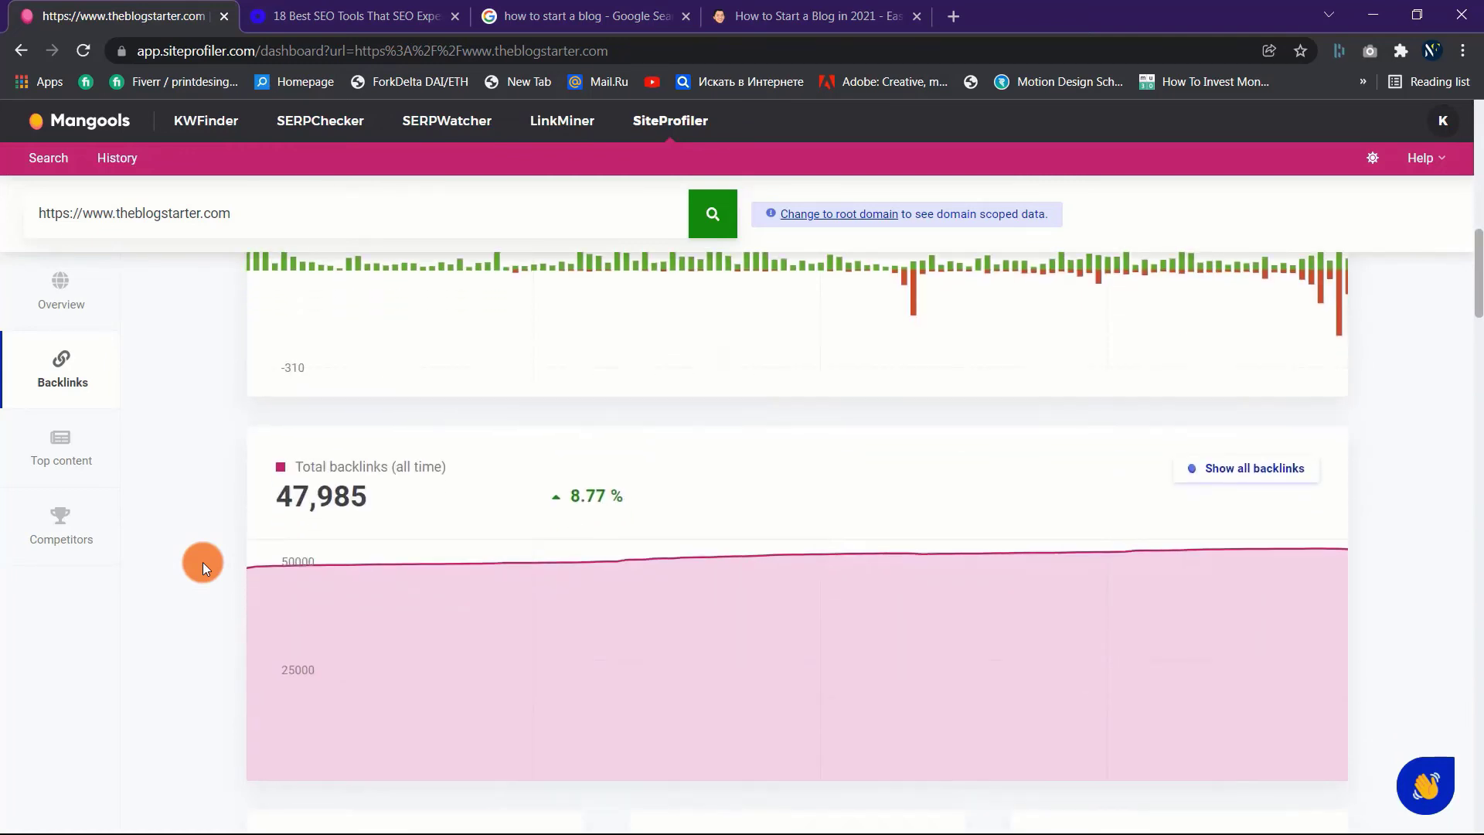
scroll(202, 563, down, 1)
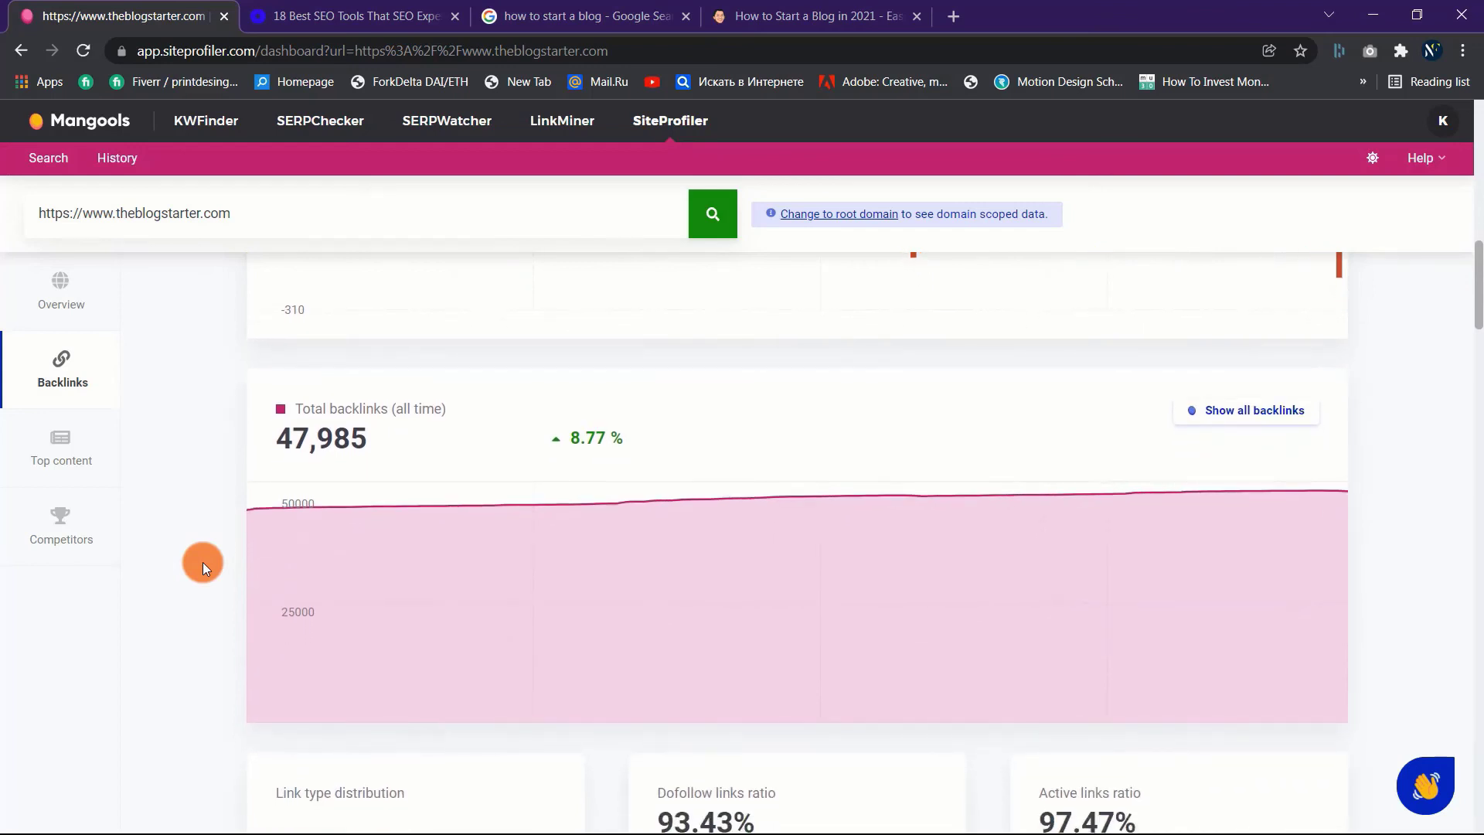
scroll(203, 563, down, 1)
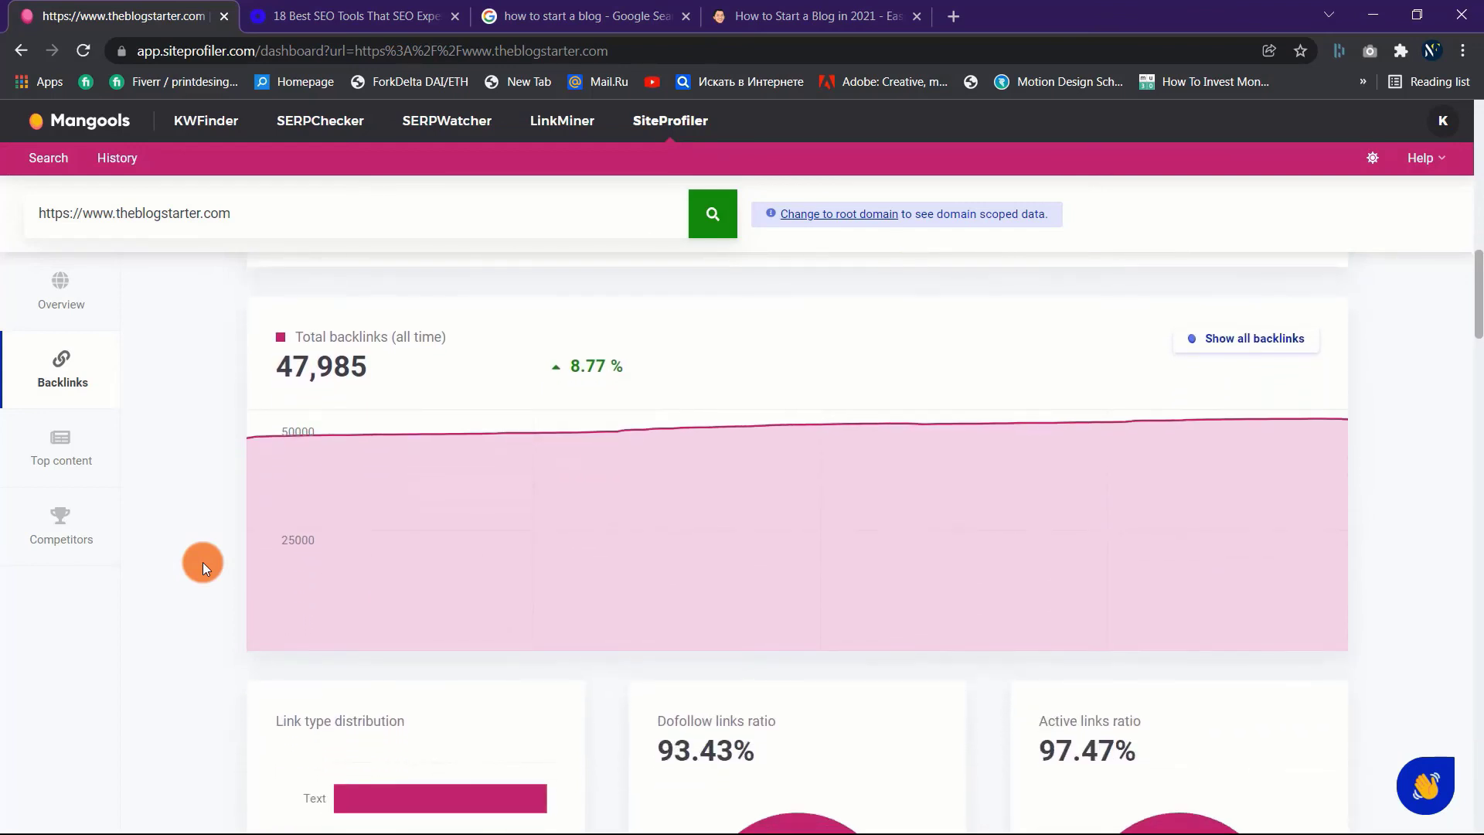
scroll(203, 562, down, 10)
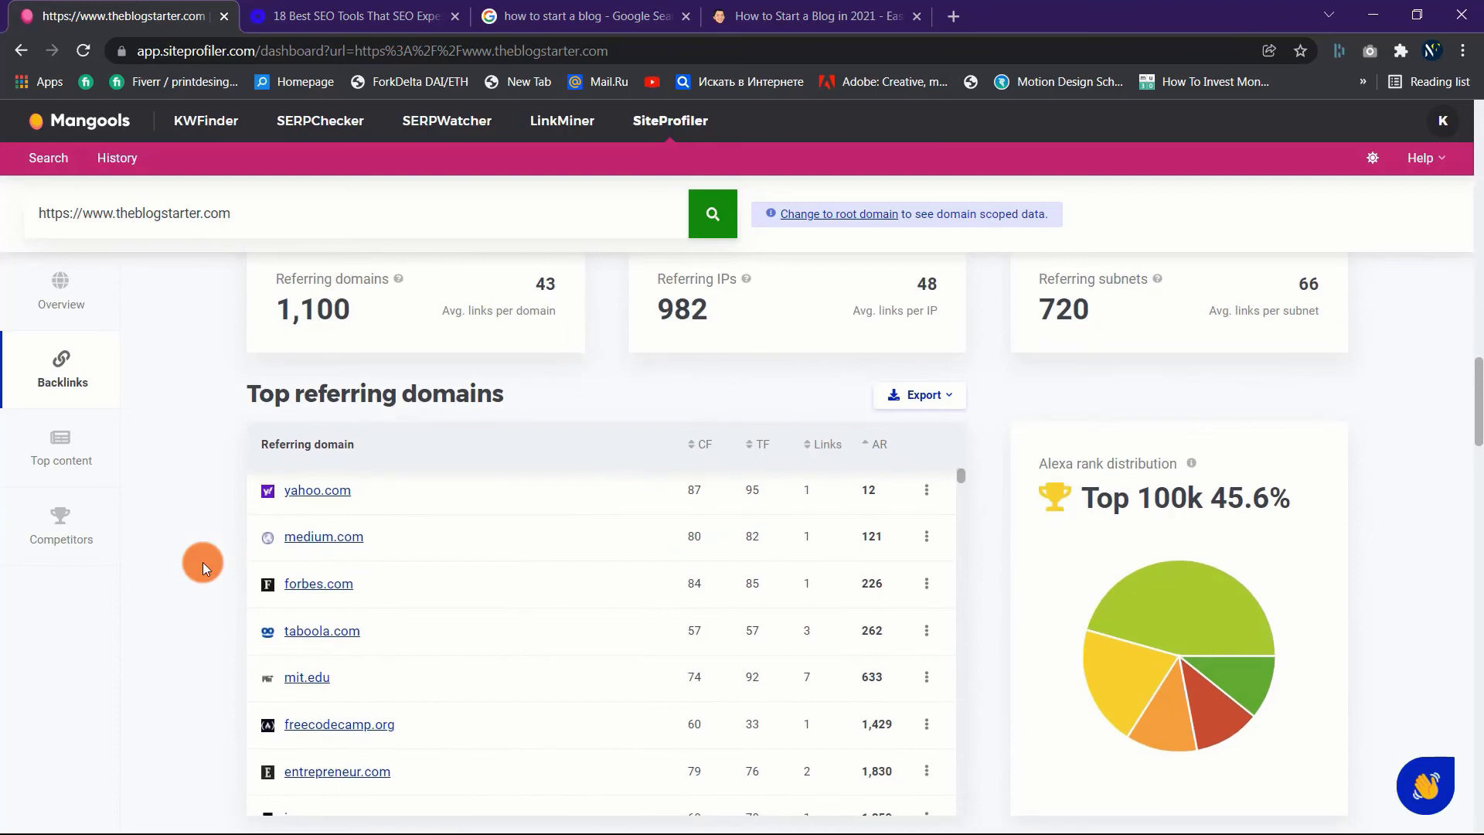
scroll(203, 562, down, 1)
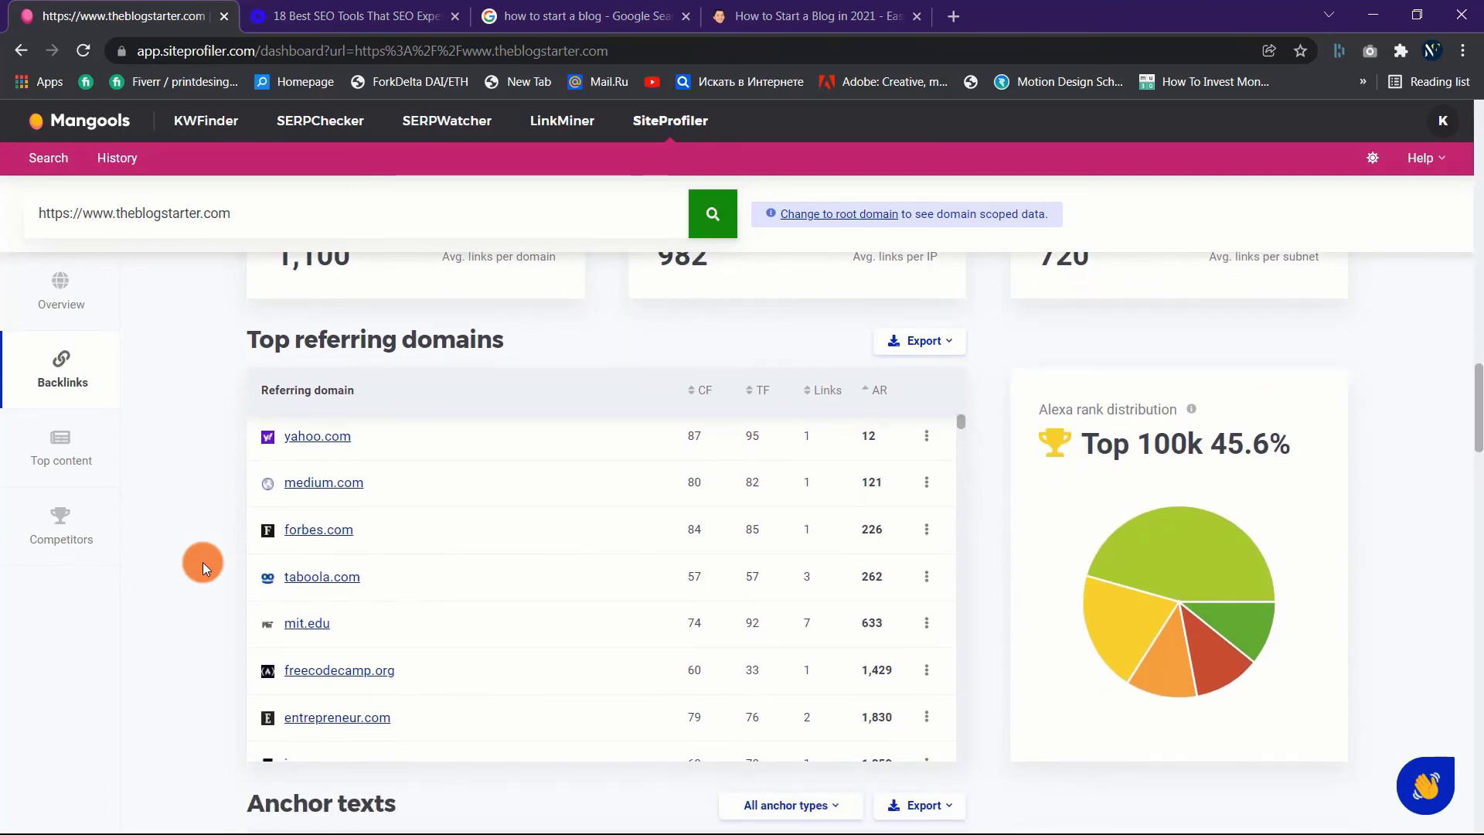
scroll(203, 562, down, 5)
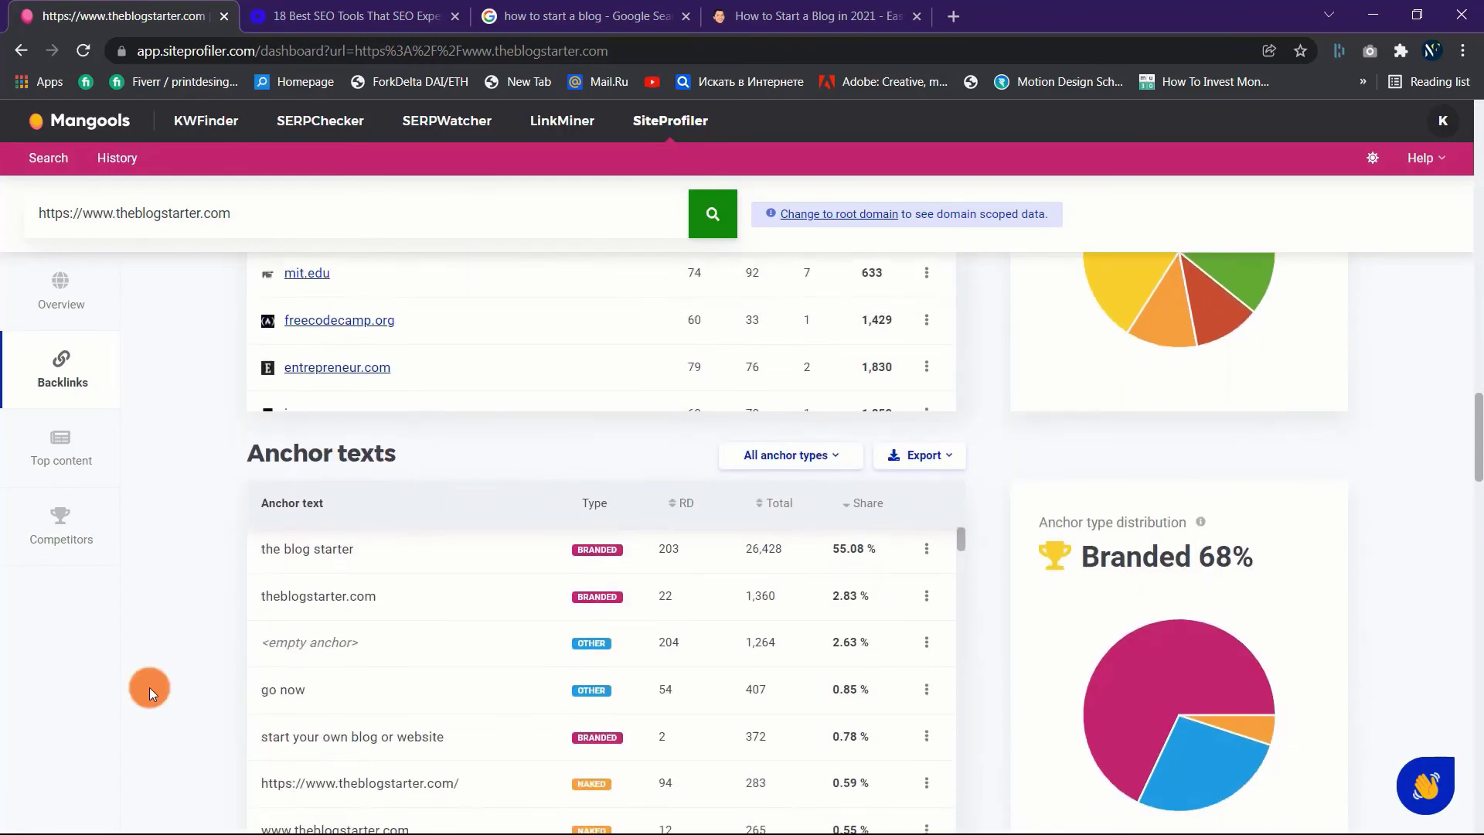
scroll(172, 670, down, 2)
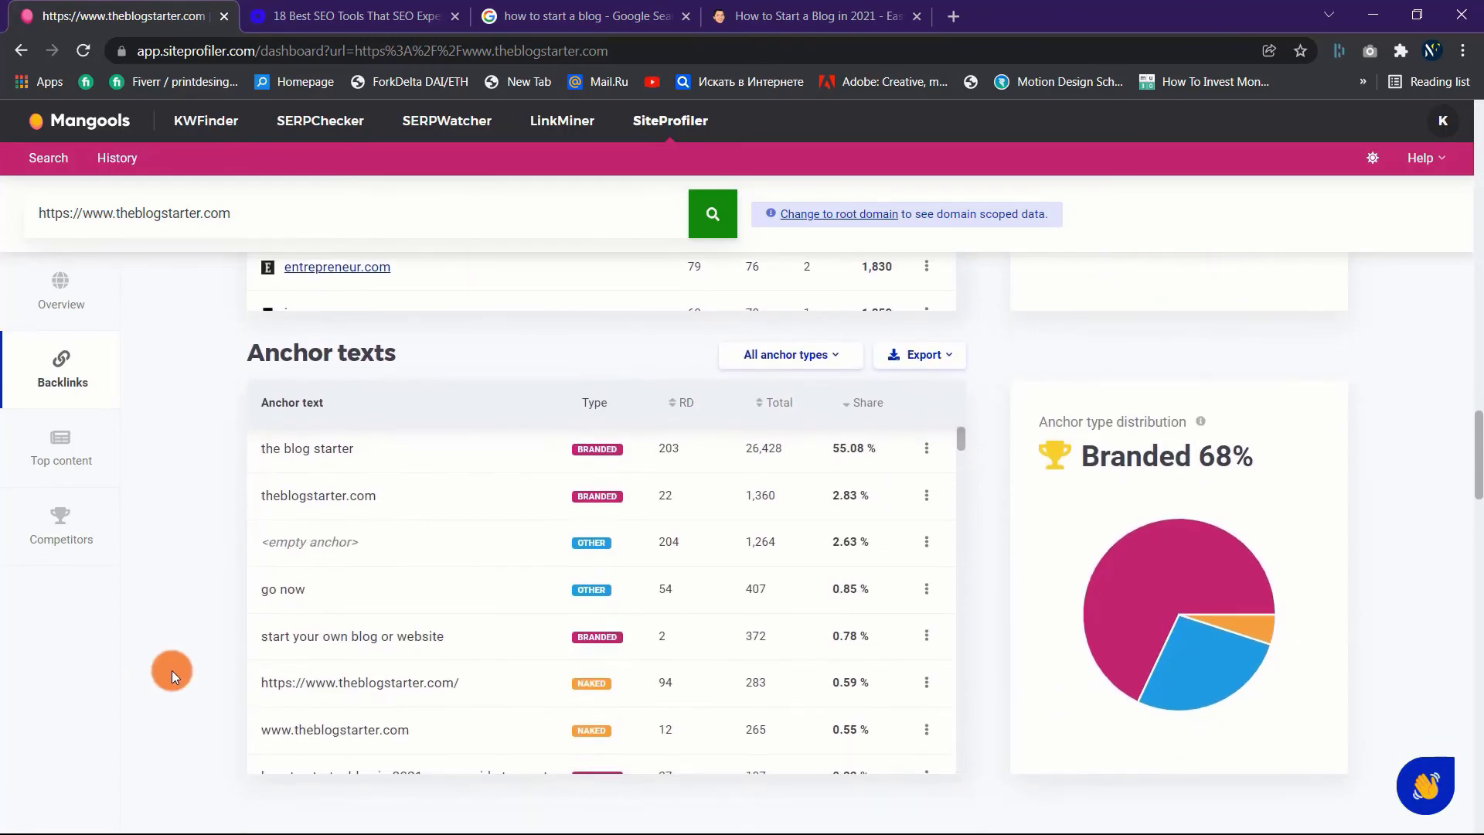
scroll(171, 670, down, 1)
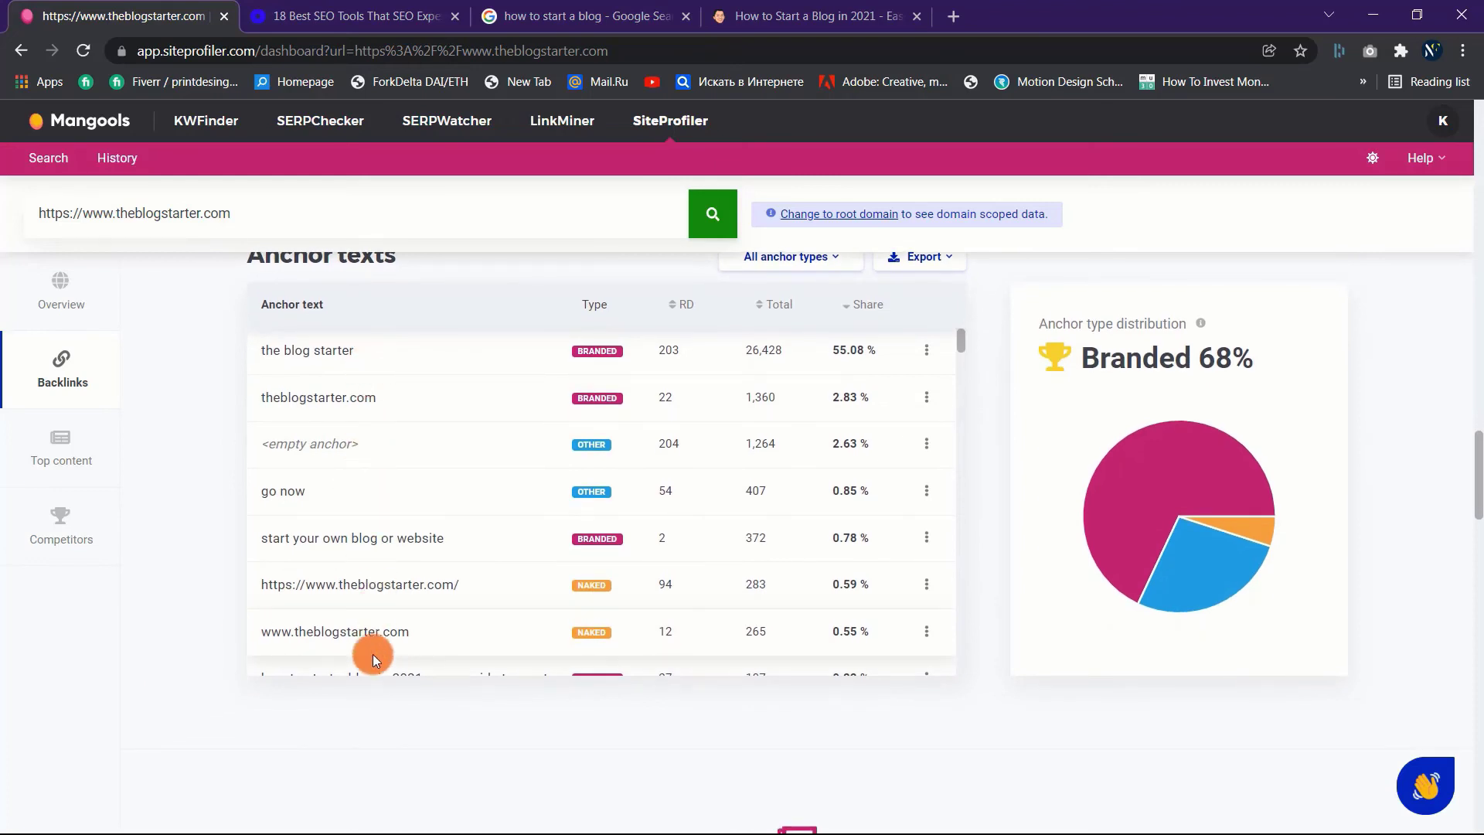
scroll(373, 653, down, 3)
scroll(372, 653, down, 5)
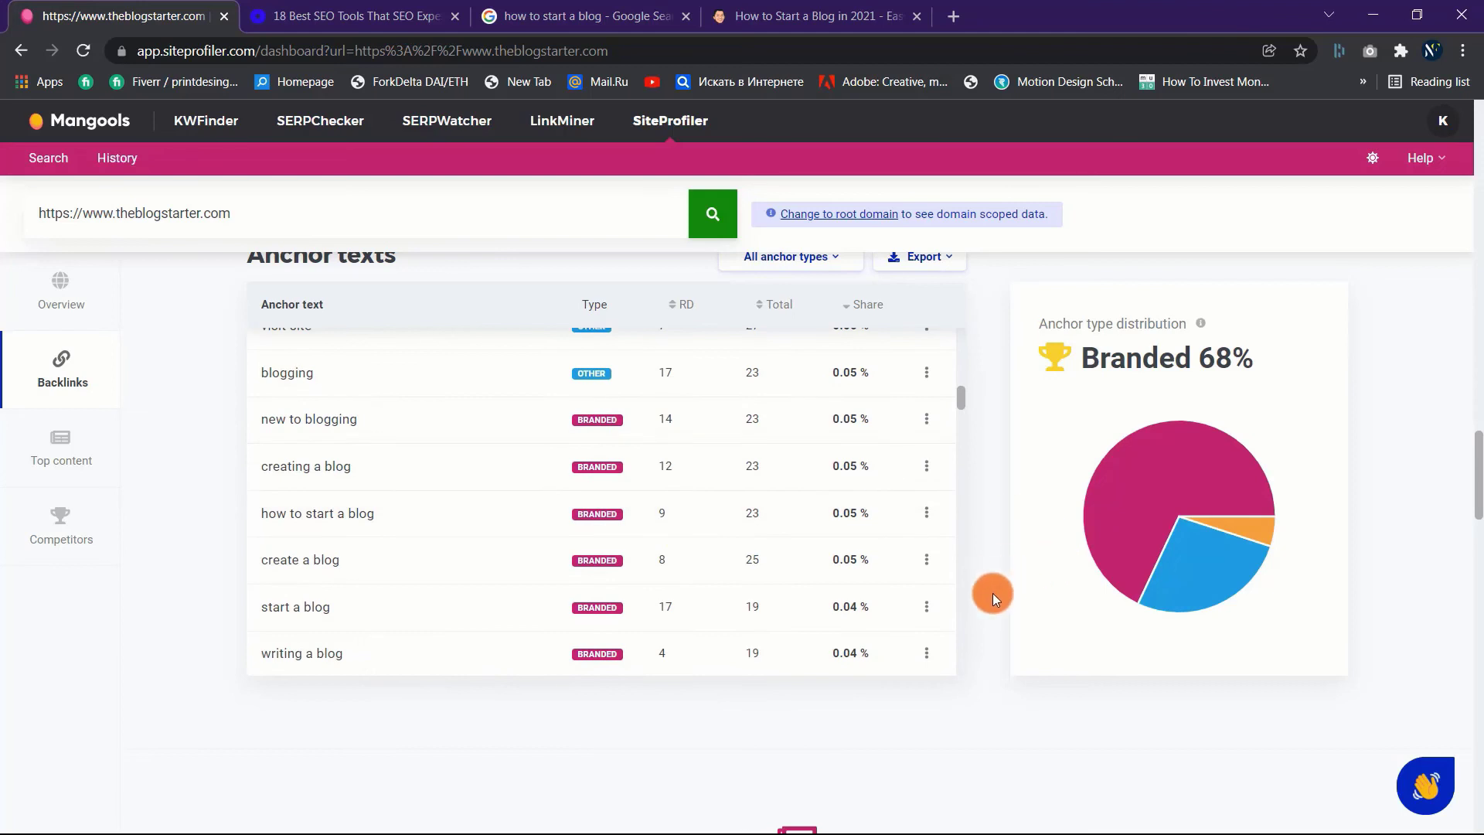
- Scroll theblogstarter.com's SiteProfiler report down through the Top content and Competitors sections
scroll(993, 592, down, 8)
scroll(1112, 511, up, 1)
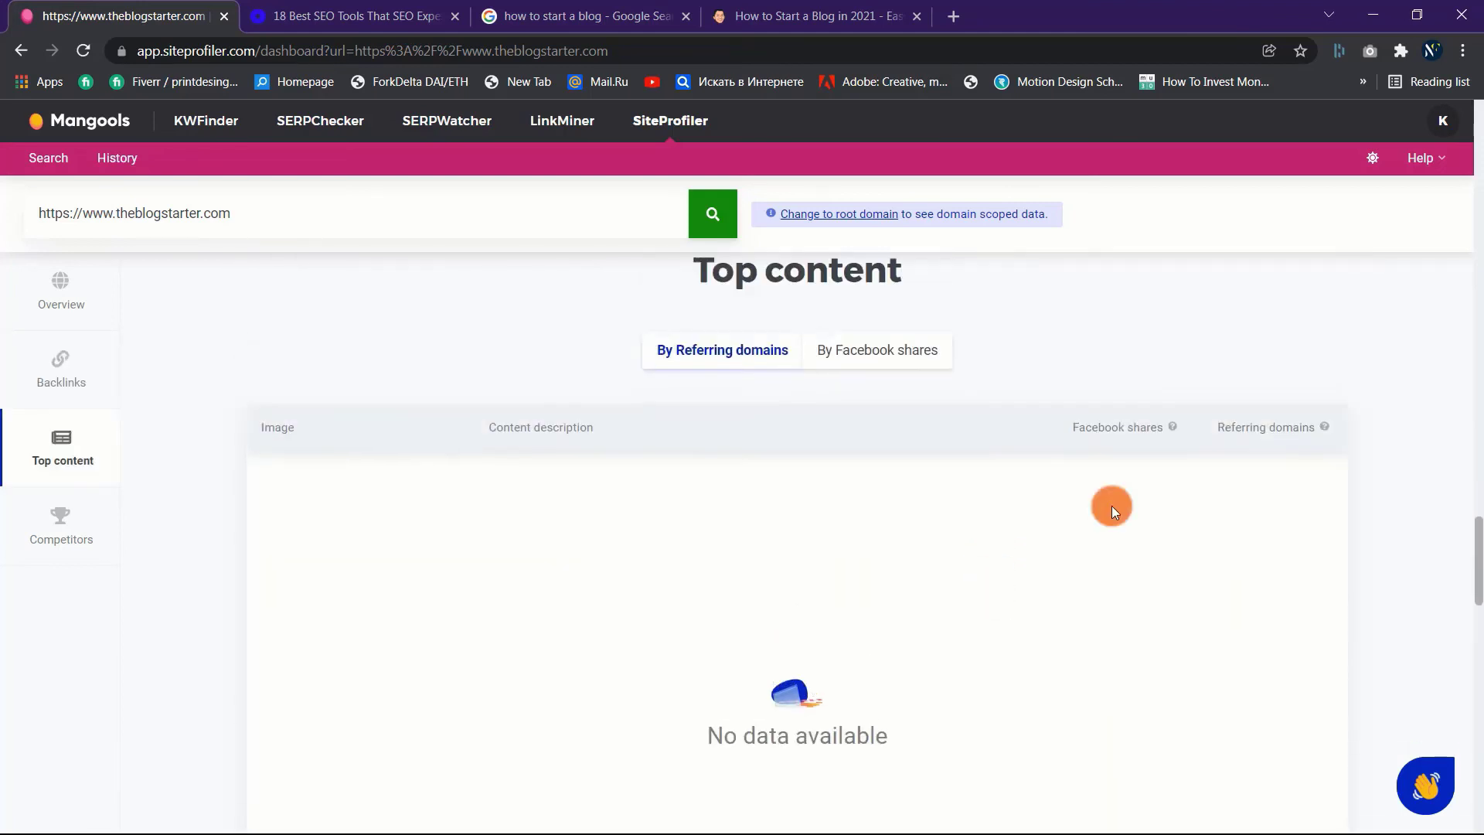
scroll(1112, 510, down, 1)
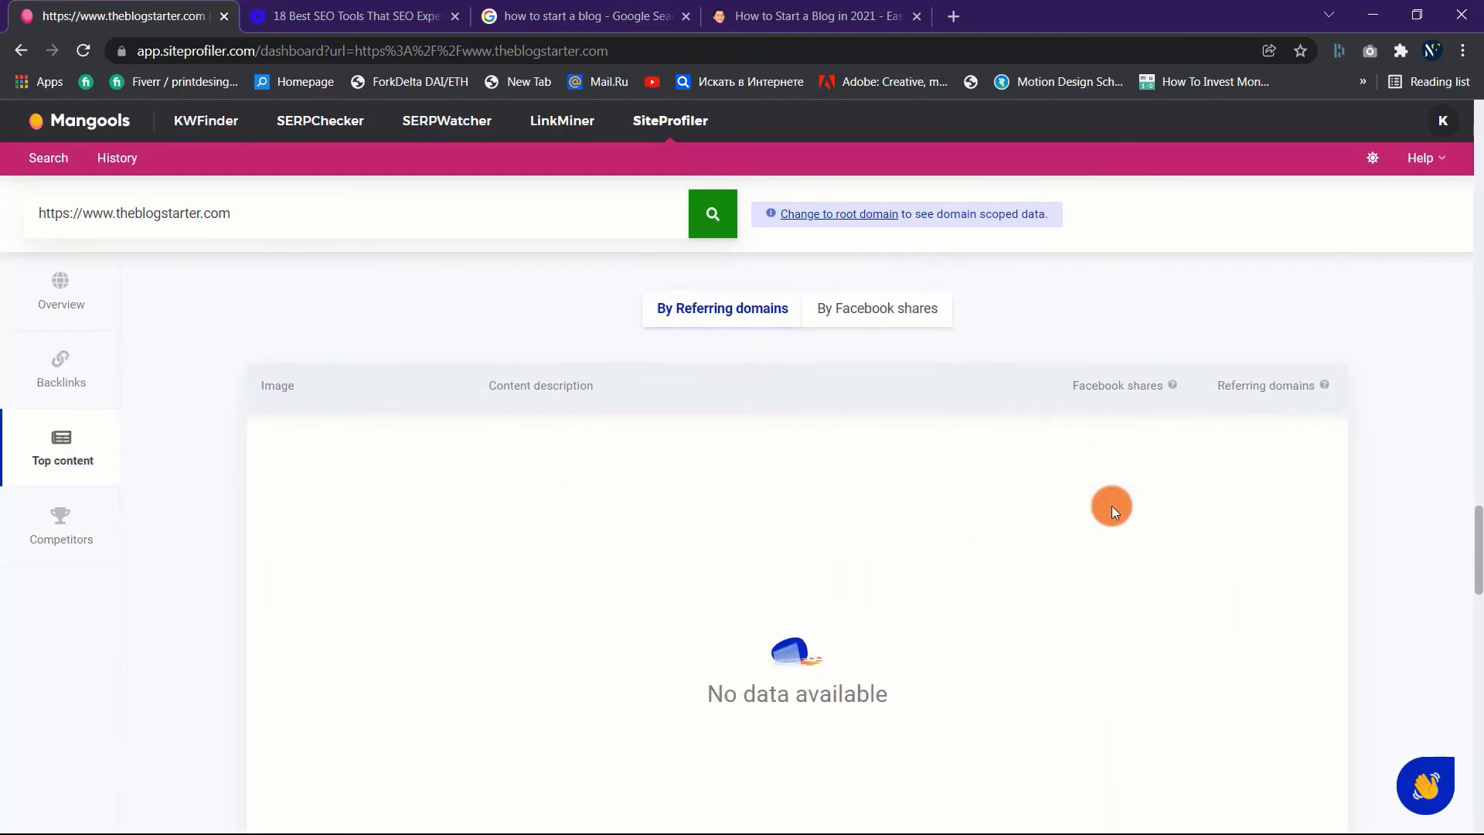
scroll(1112, 506, down, 3)
scroll(1111, 506, down, 5)
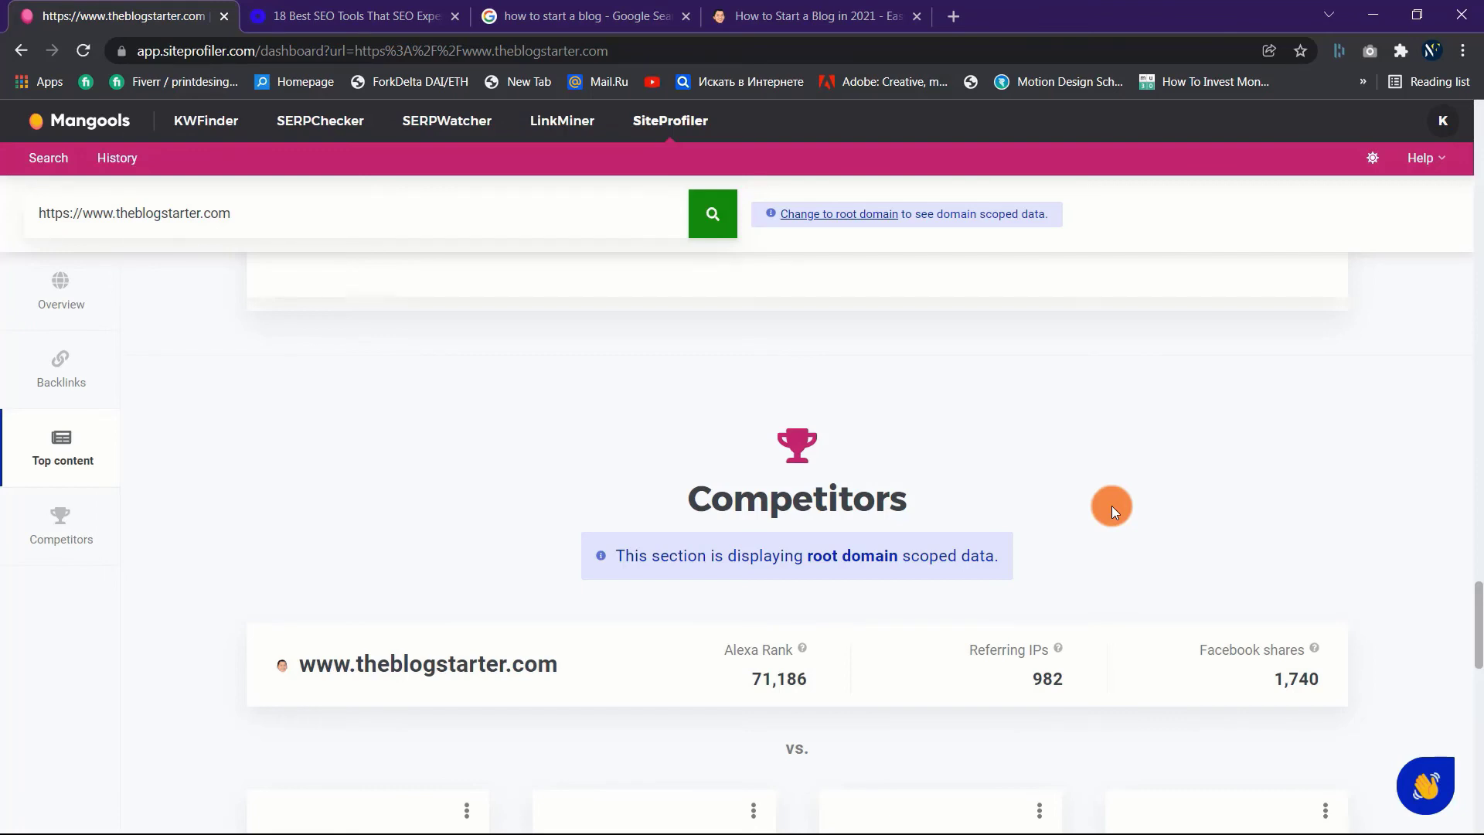
scroll(1111, 502, down, 3)
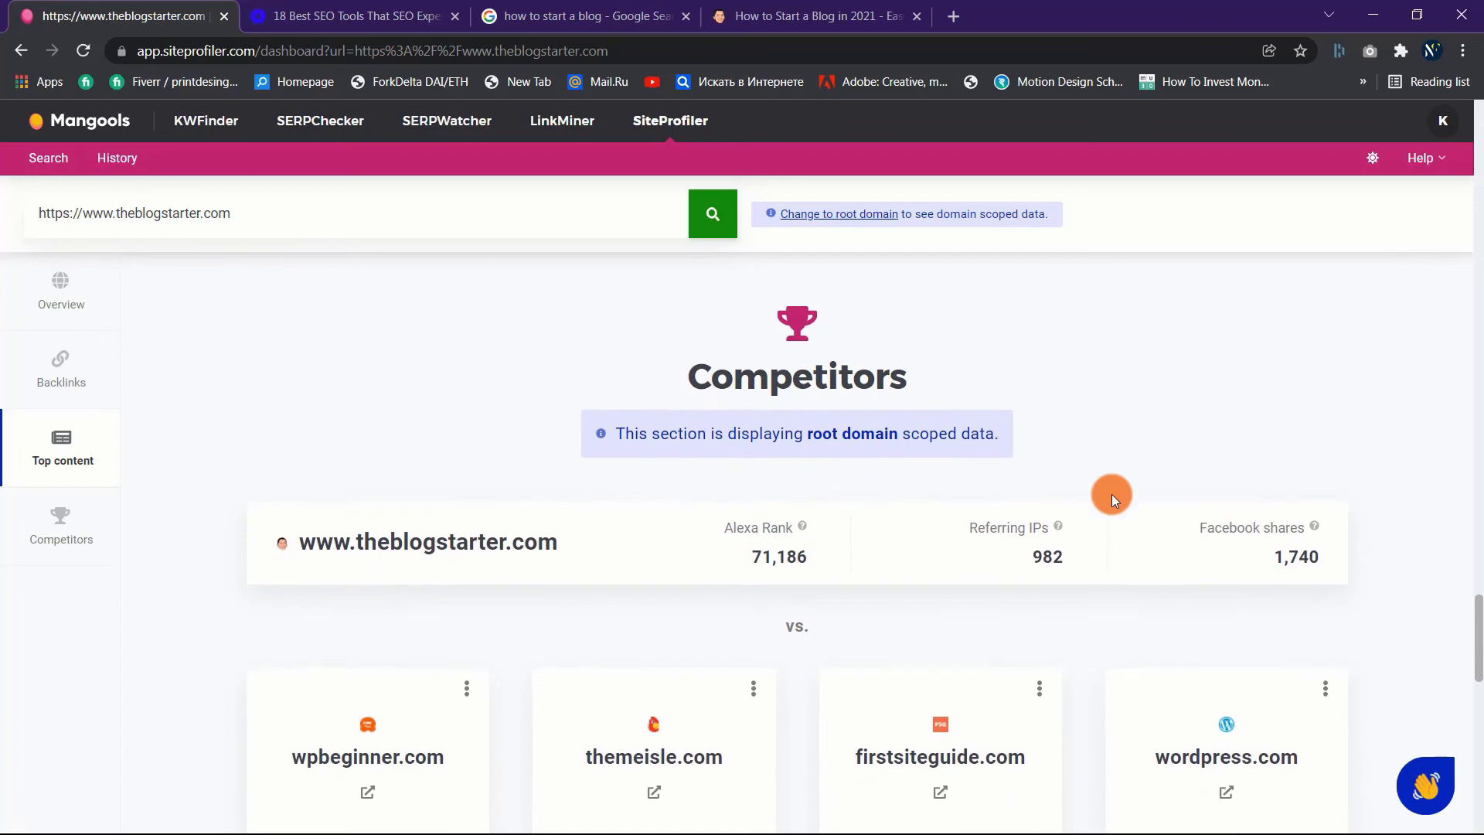
scroll(1111, 497, down, 3)
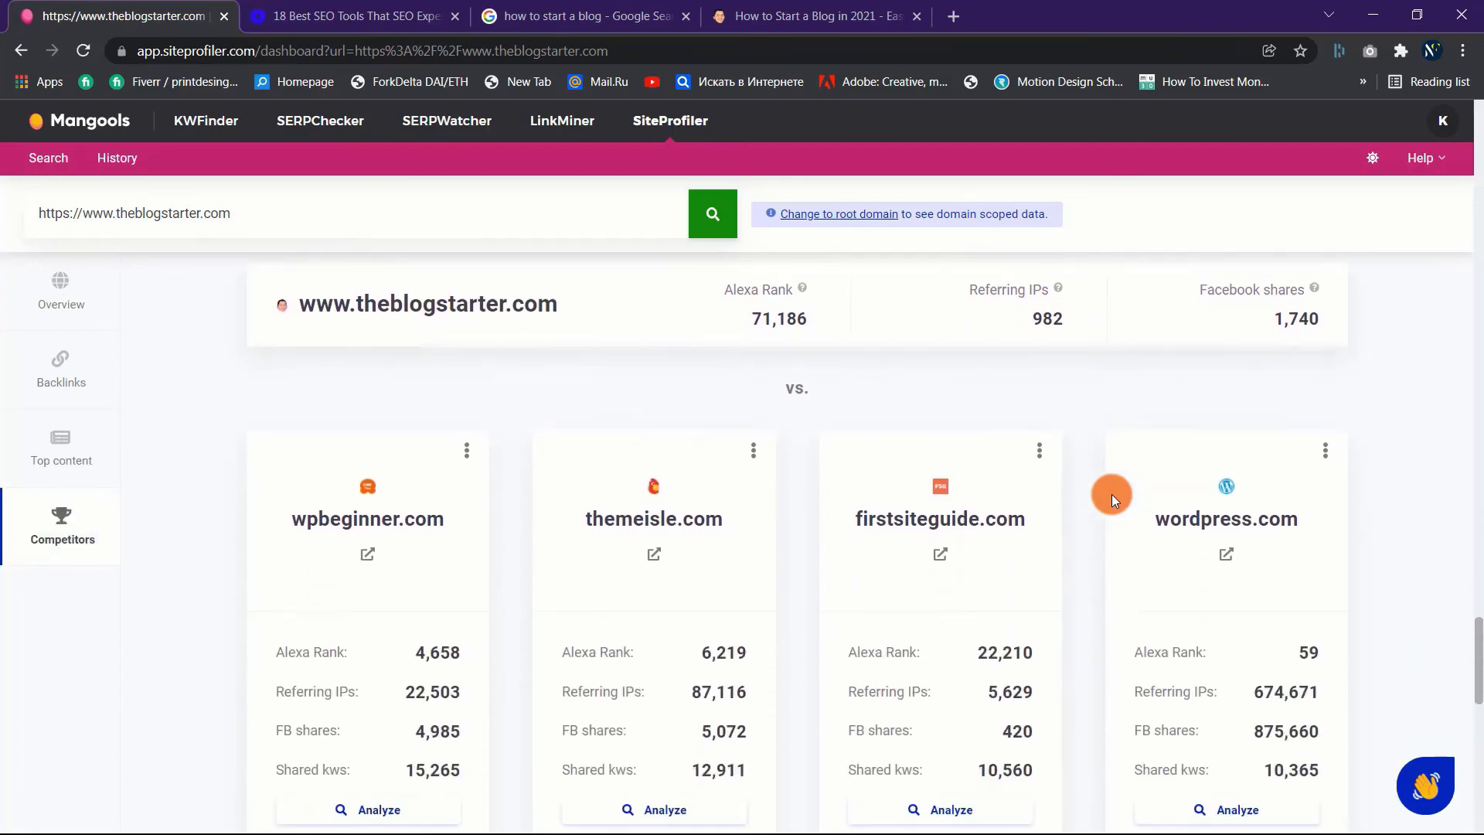
scroll(1112, 494, down, 2)
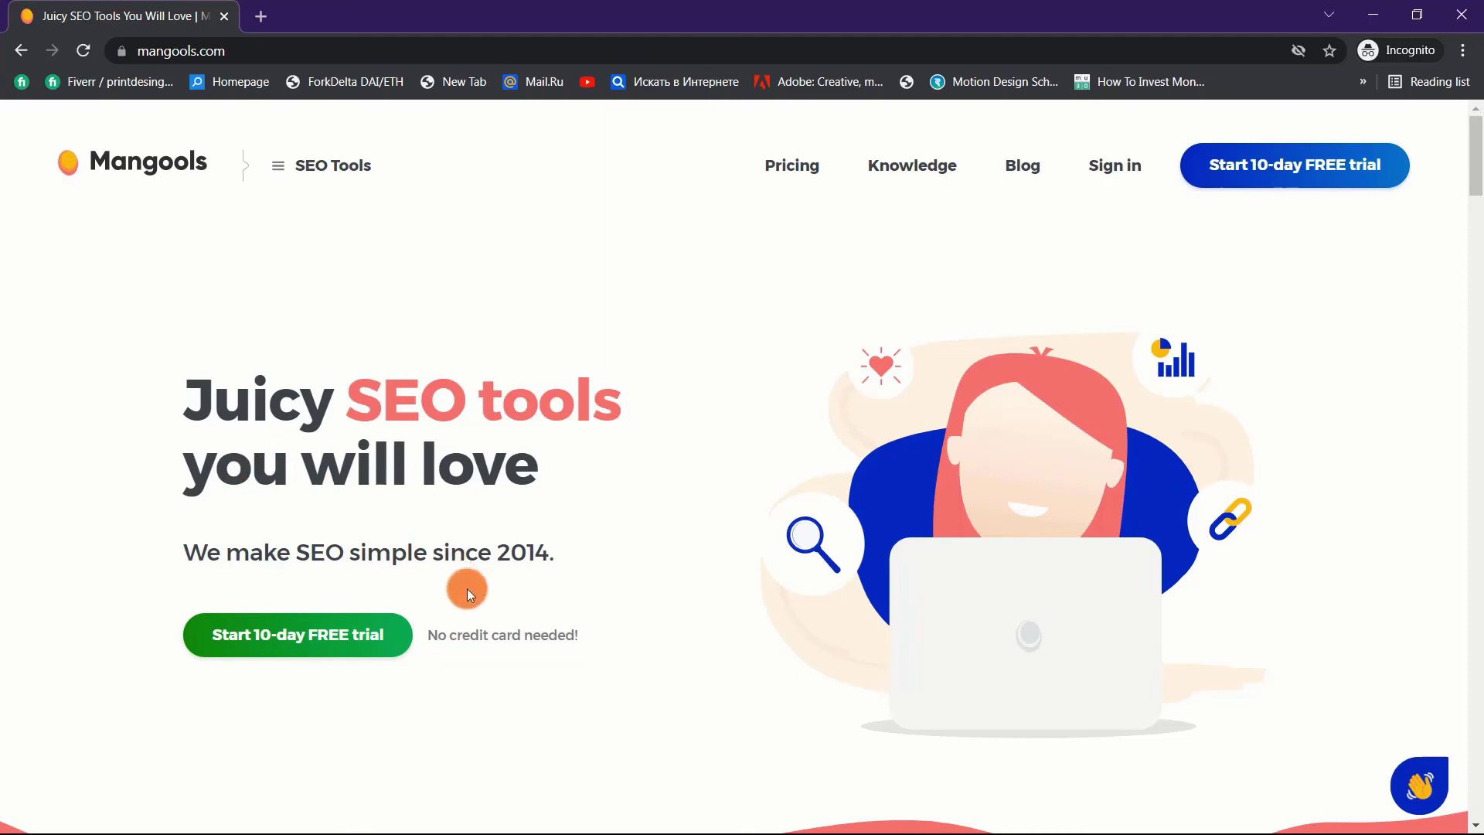
- Highlight the 'No credit card needed!' note on the mangools.com homepage
scroll(652, 623, down, 1)
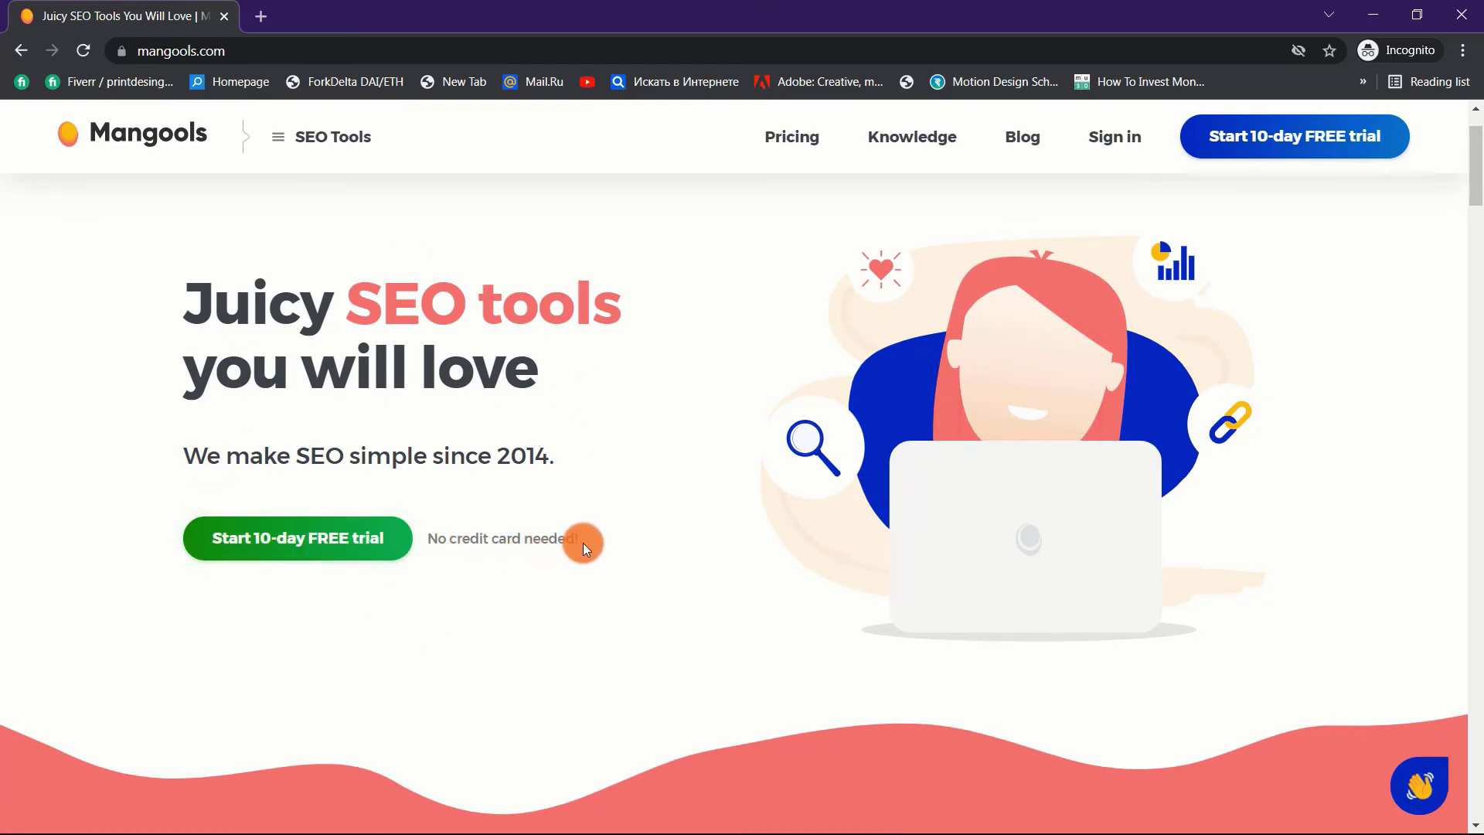
drag(586, 541, 423, 555)
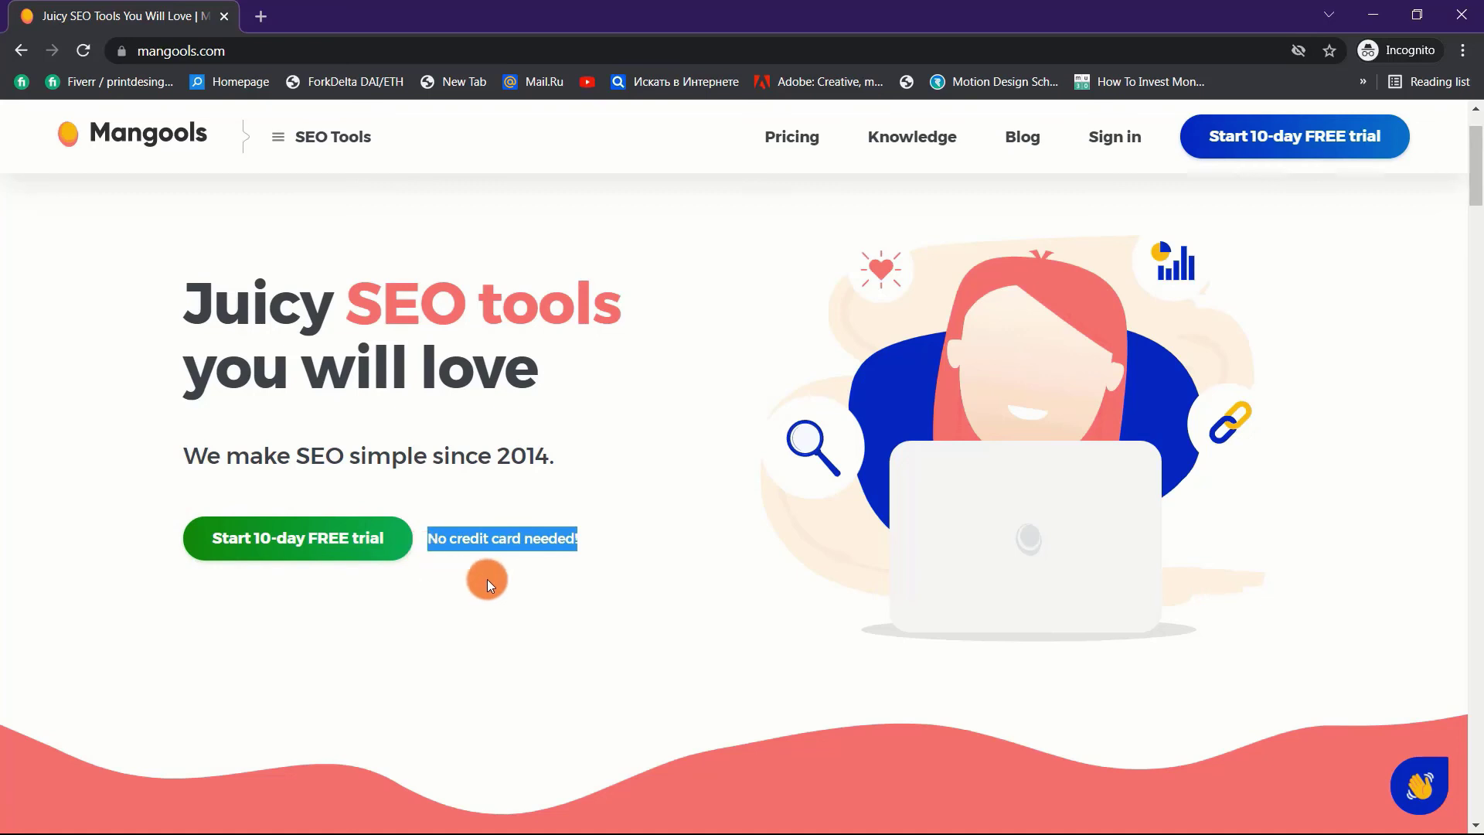
click(604, 544)
scroll(627, 475, down, 5)
scroll(628, 475, up, 5)
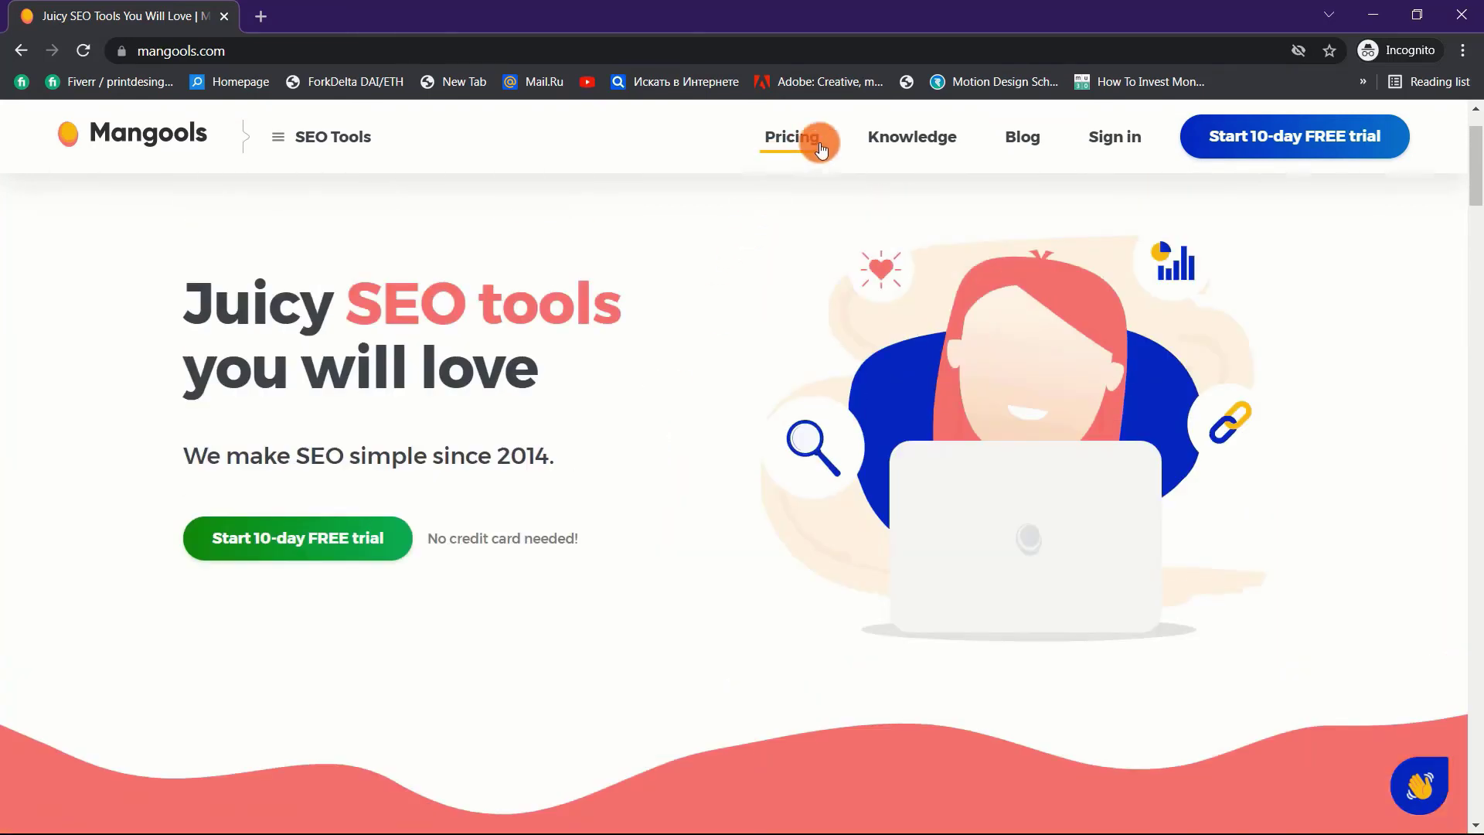
- Go to the Plans & pricing page and highlight the 'Save ~40 %' annual discount
click(820, 146)
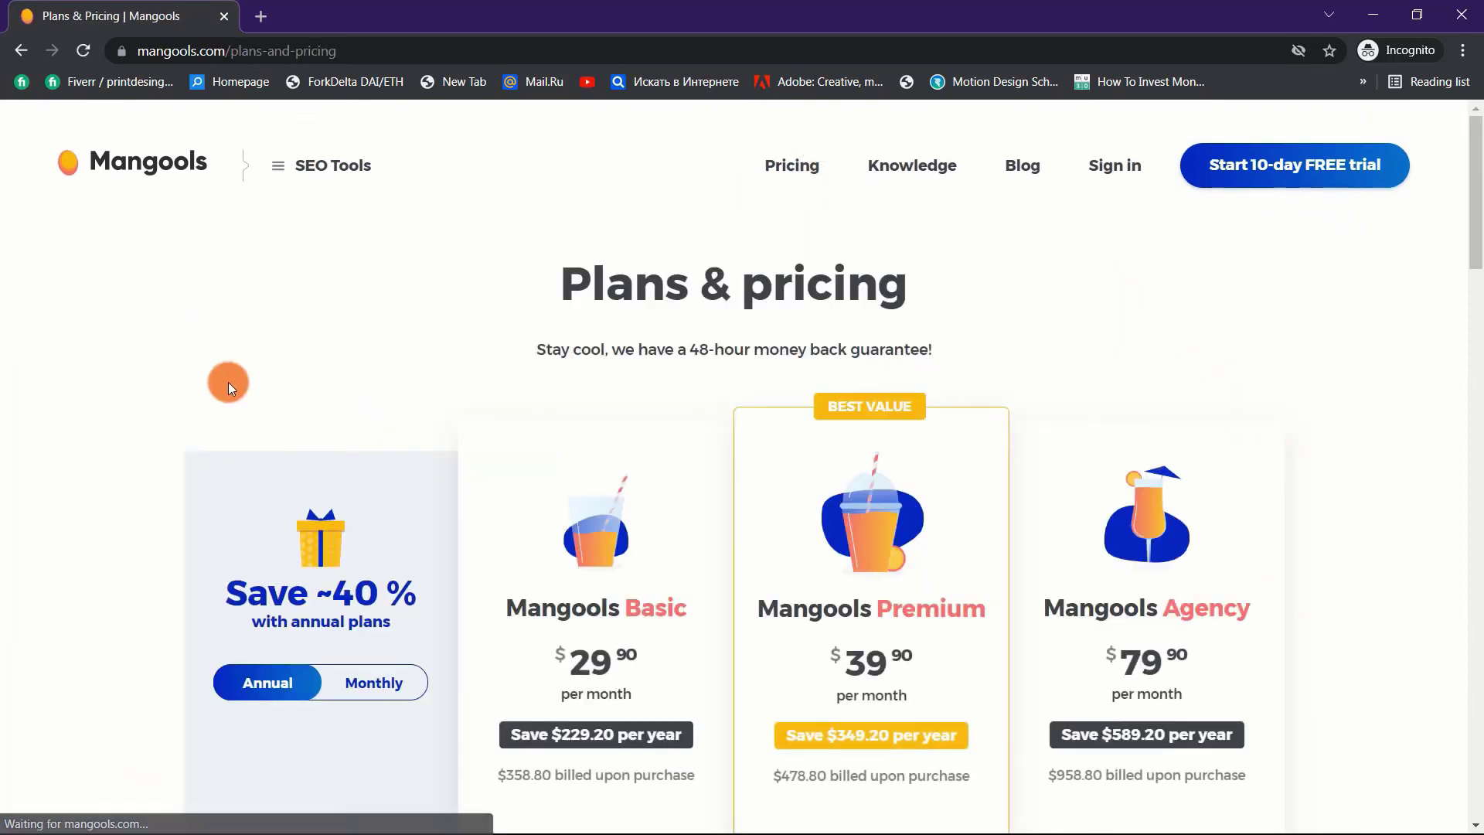
scroll(128, 433, down, 1)
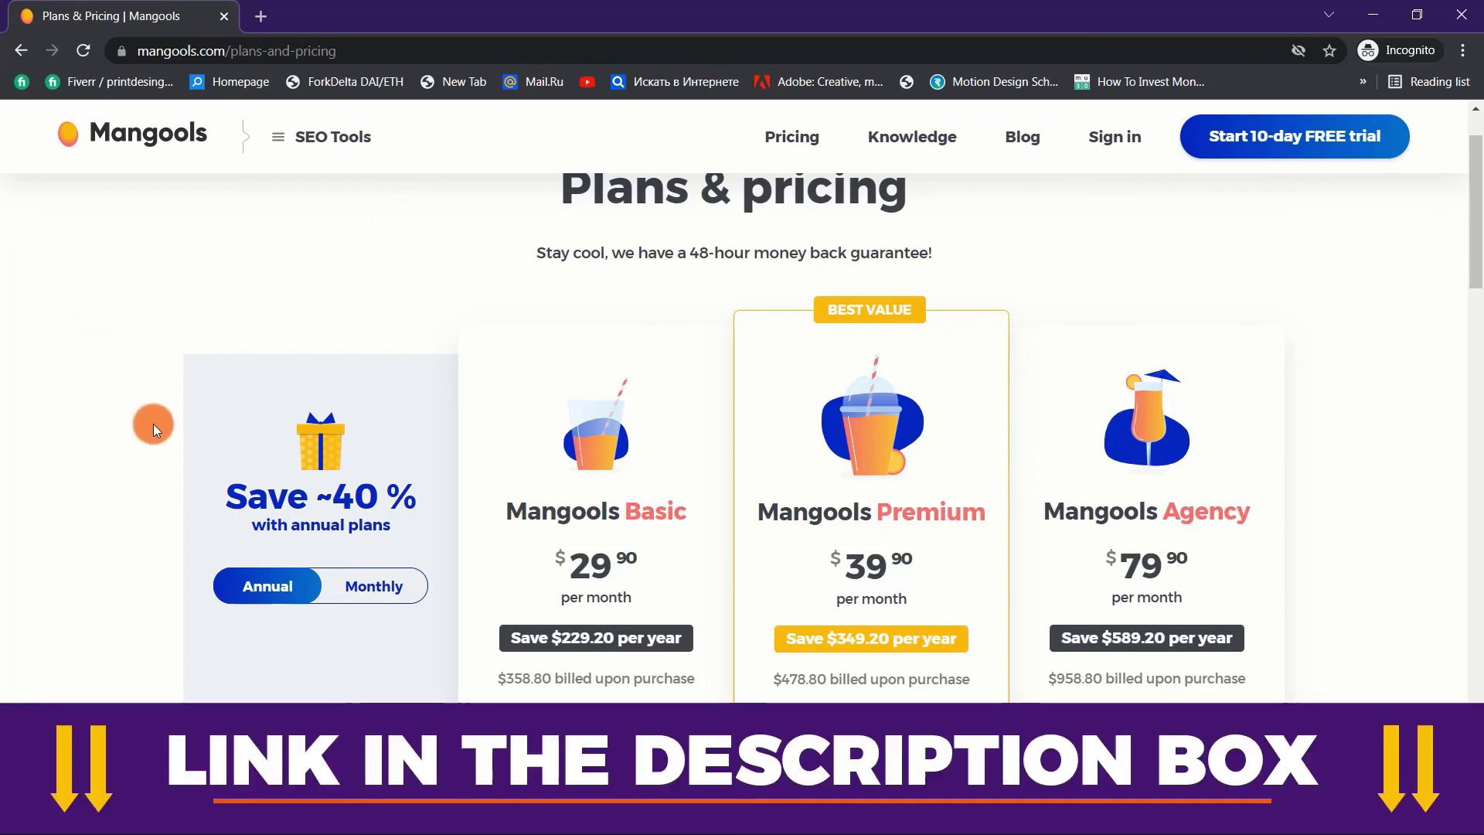
drag(209, 488, 433, 513)
click(224, 513)
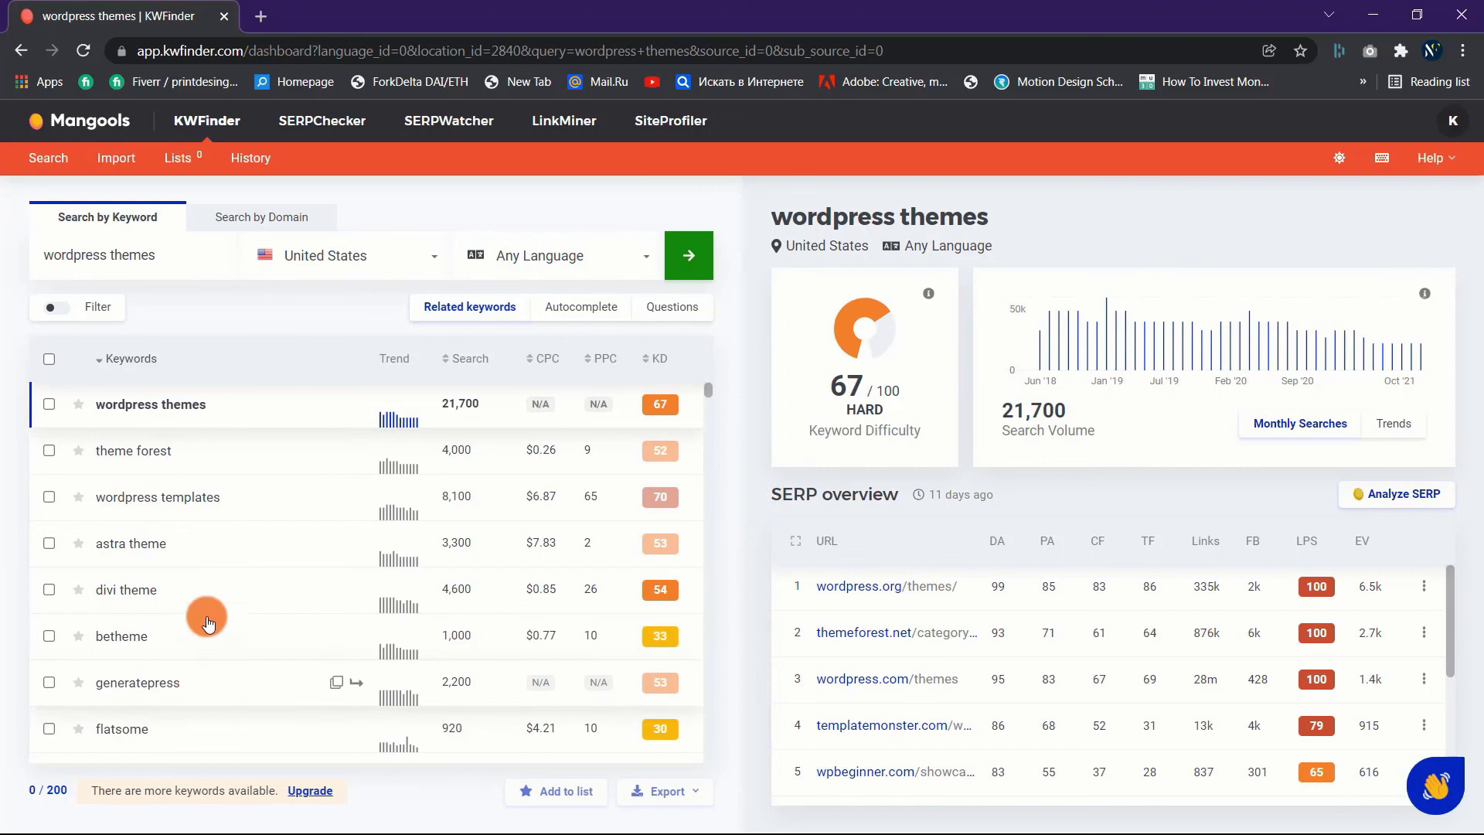
- Scroll up and down KWFinder's related keywords list for 'wordpress themes'
scroll(211, 530, down, 5)
scroll(215, 533, down, 2)
scroll(215, 533, up, 6)
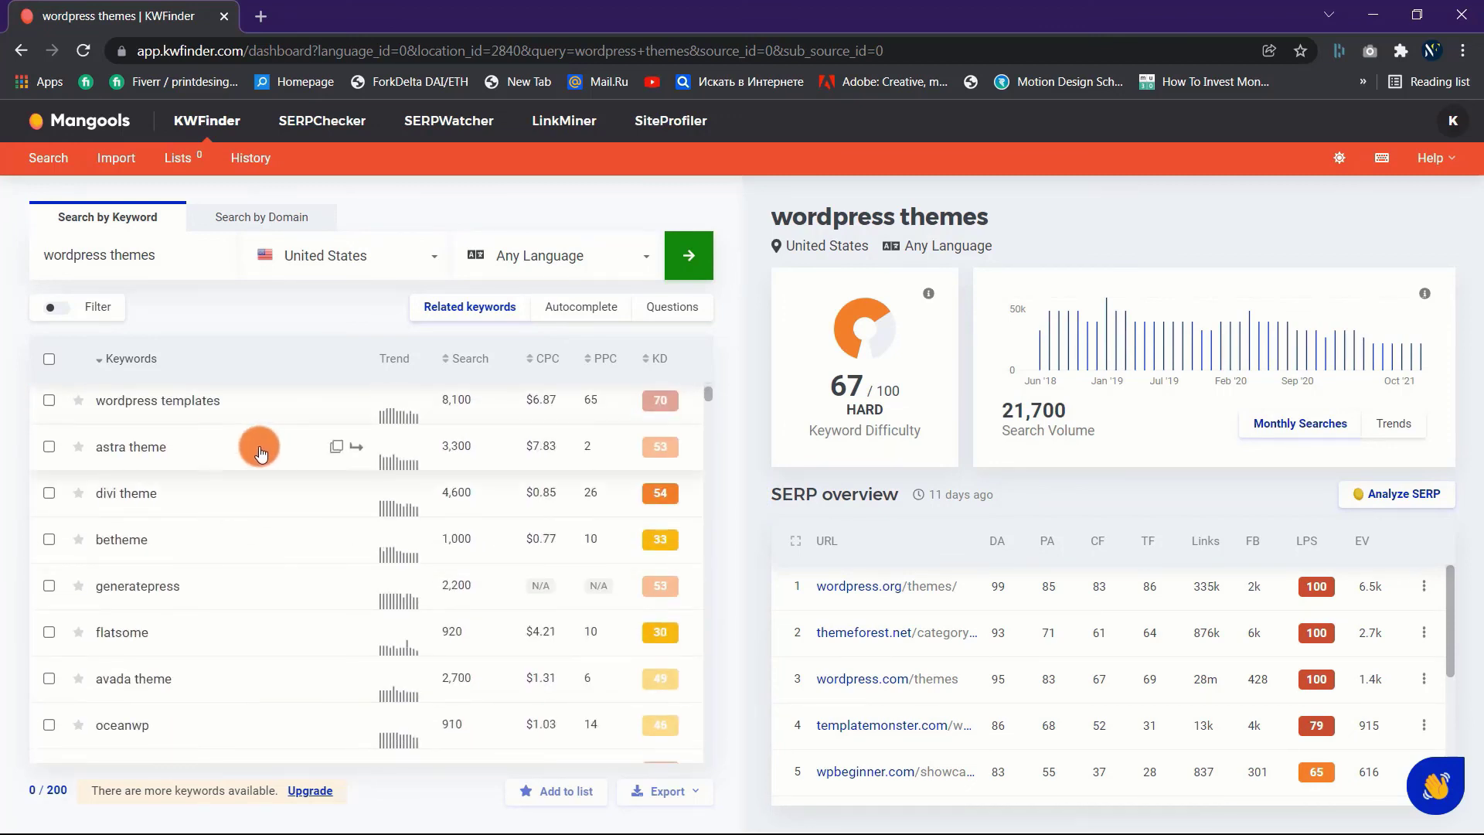
scroll(225, 497, down, 4)
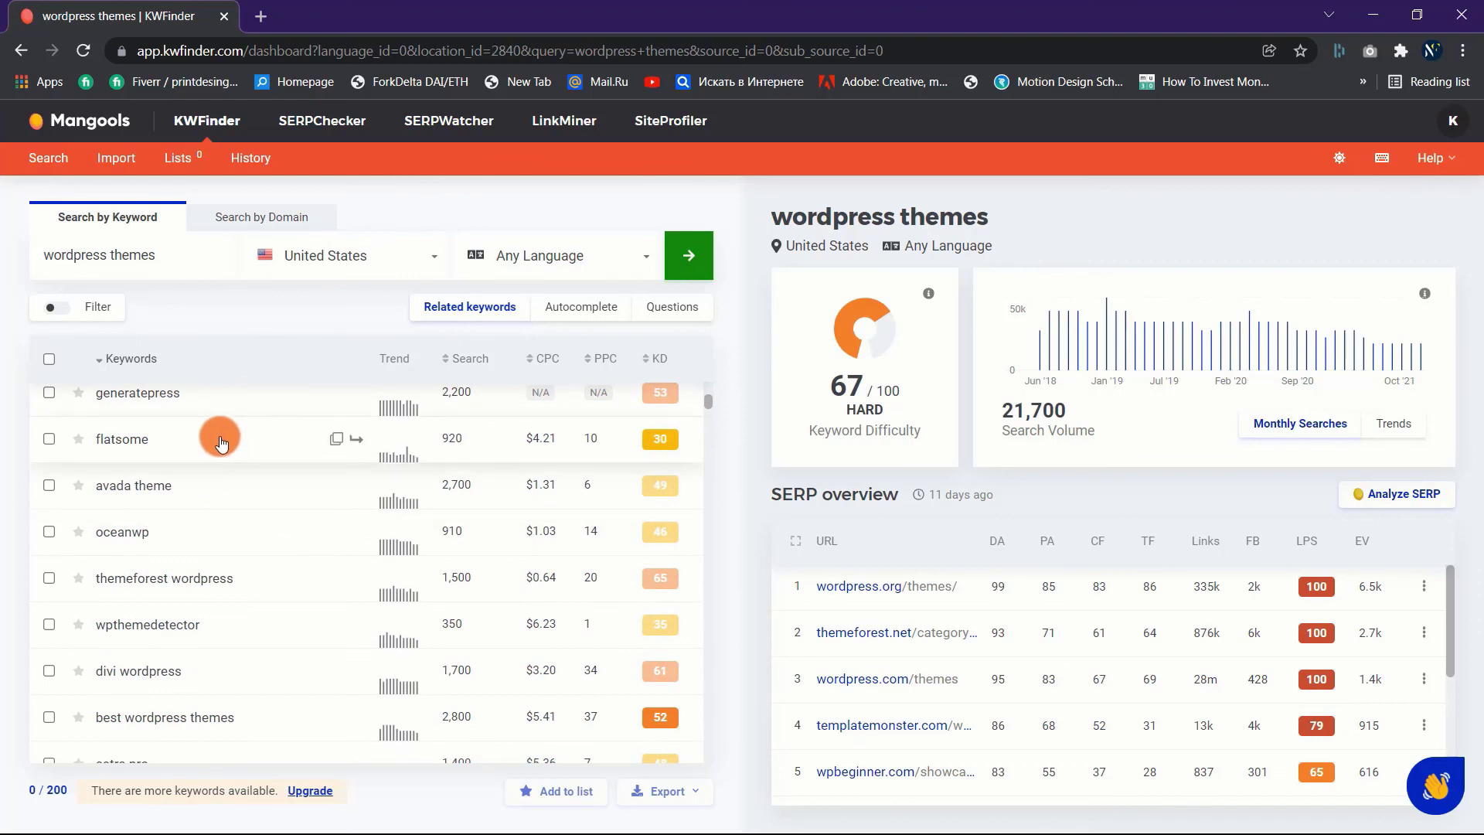
scroll(220, 456, up, 2)
scroll(220, 456, down, 8)
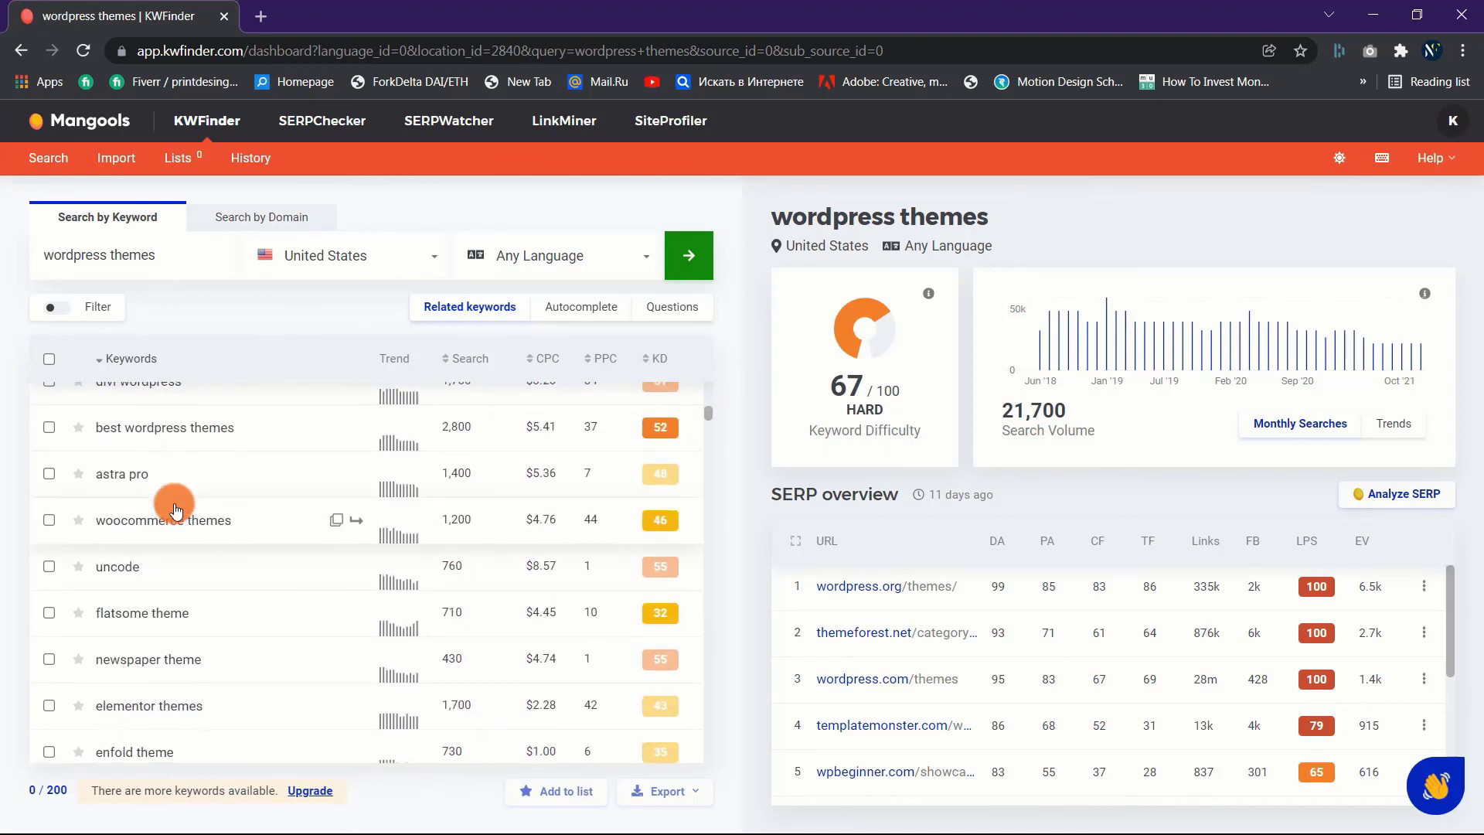
scroll(176, 509, up, 6)
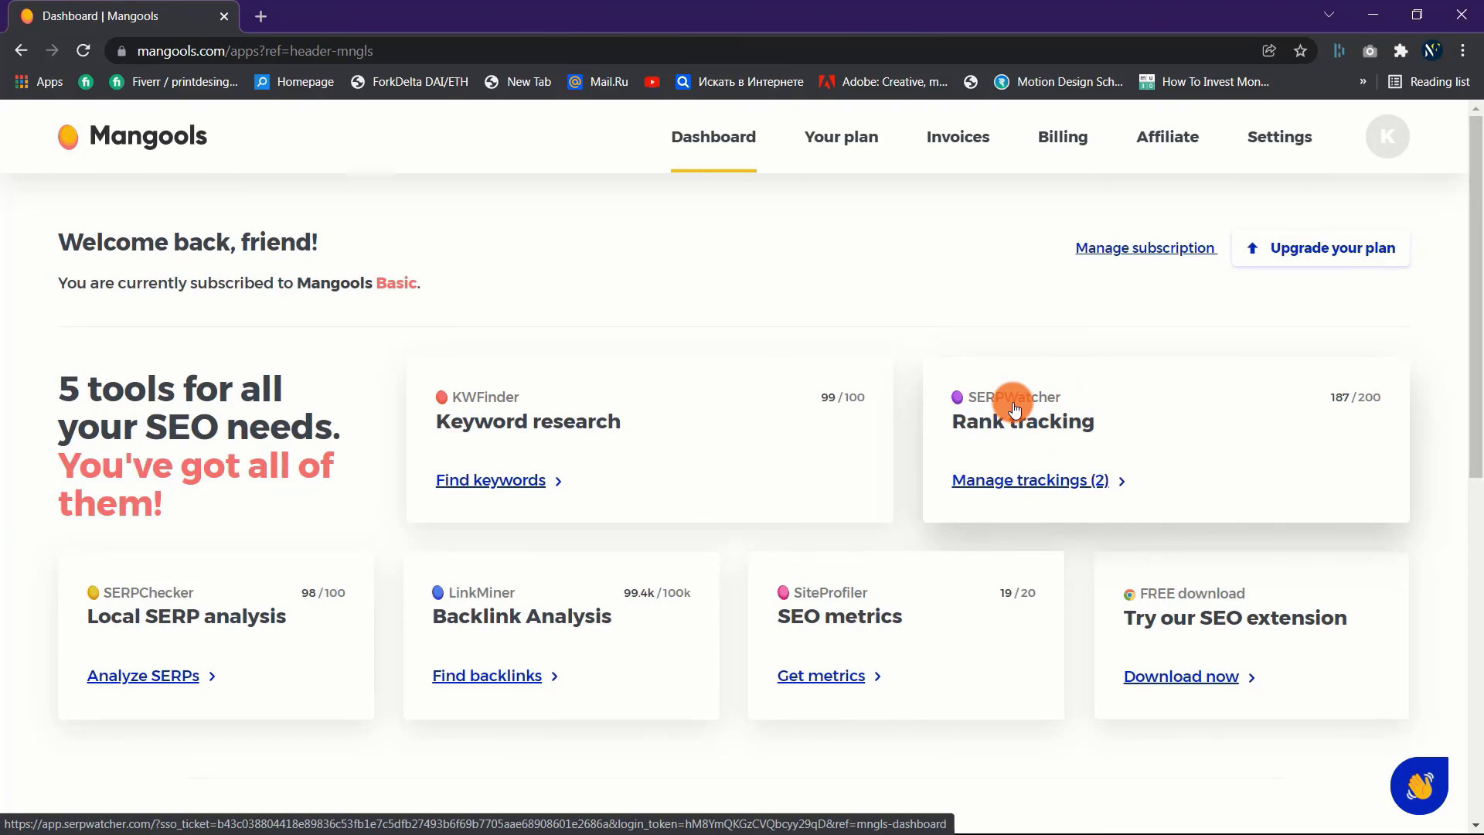
- Choose the SERPWatcher Rank tracking card on the Mangools dashboard
click(1049, 409)
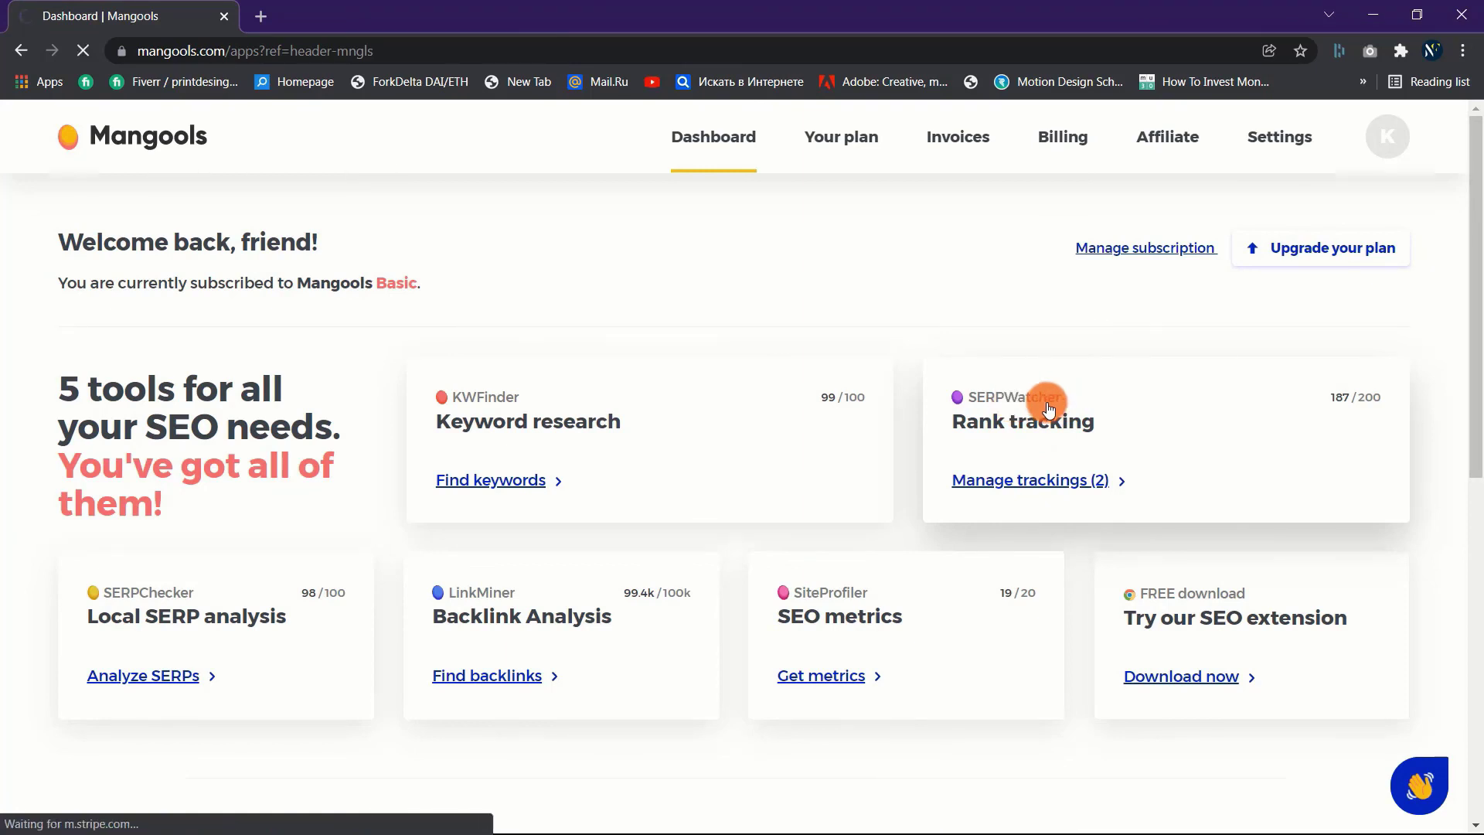